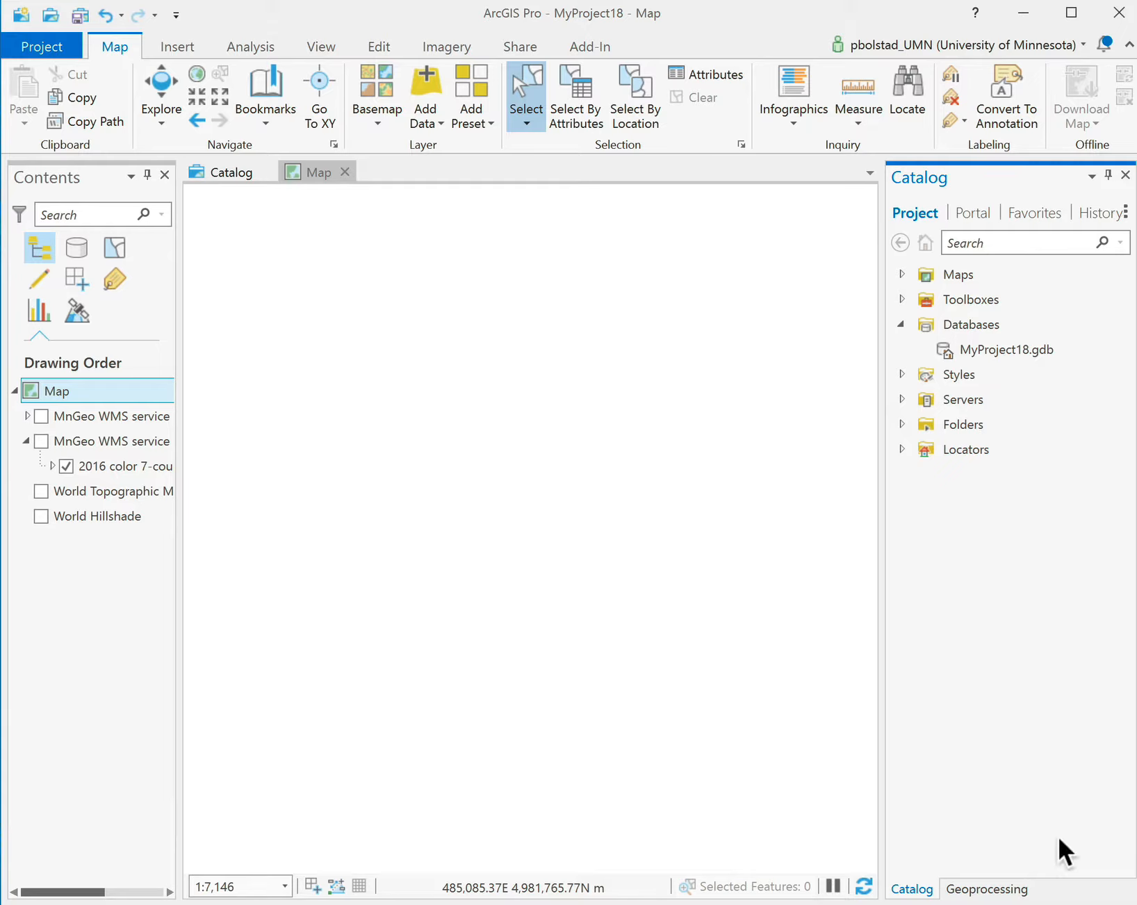
Switch the right pane back to Catalog and bring up the options for the Databases folder.
left_click(1010, 891)
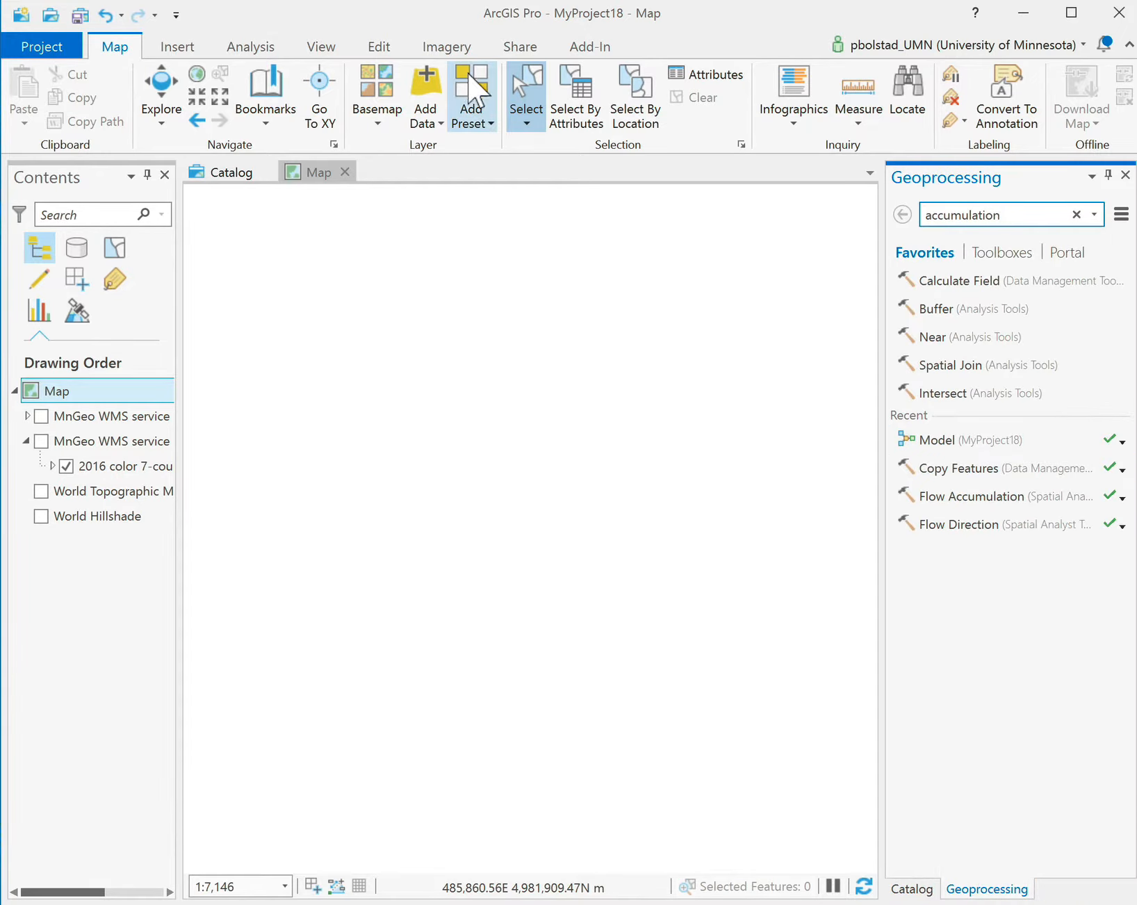
left_click(251, 45)
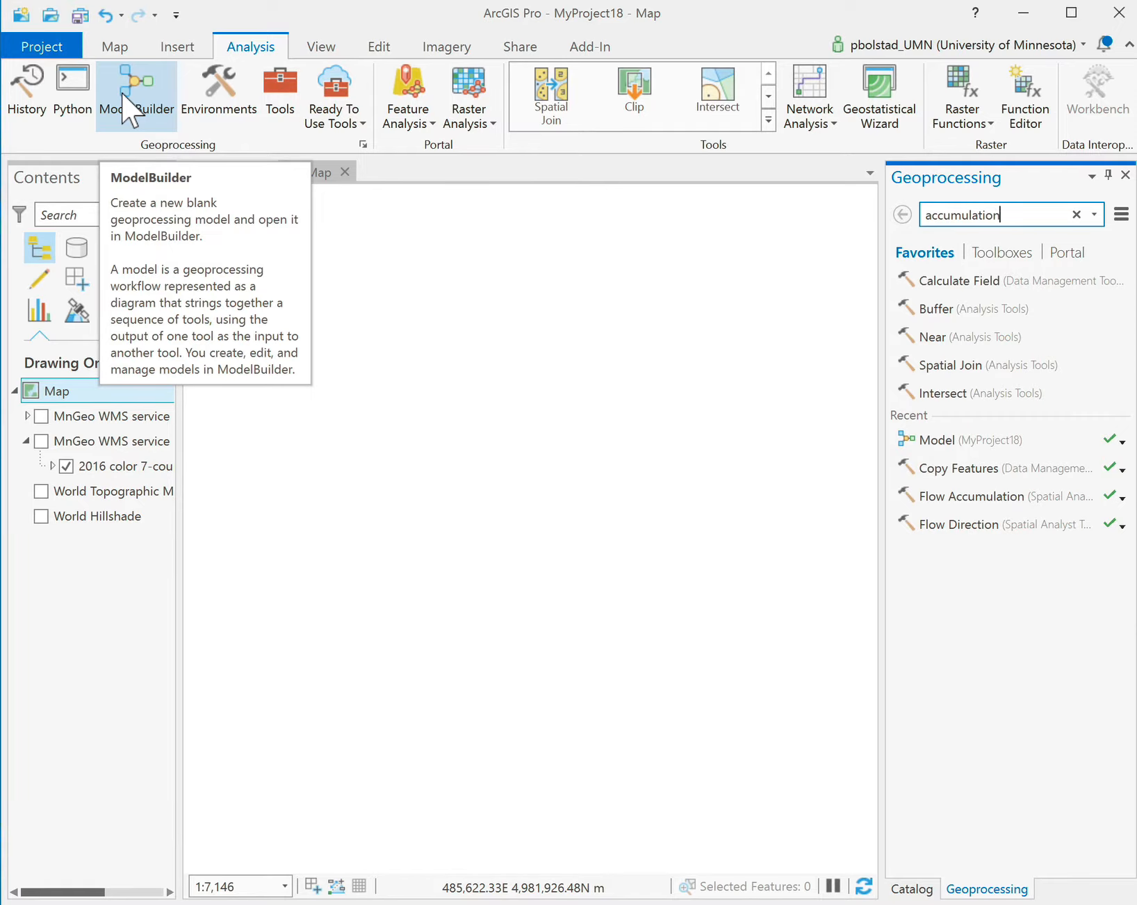
left_click(906, 889)
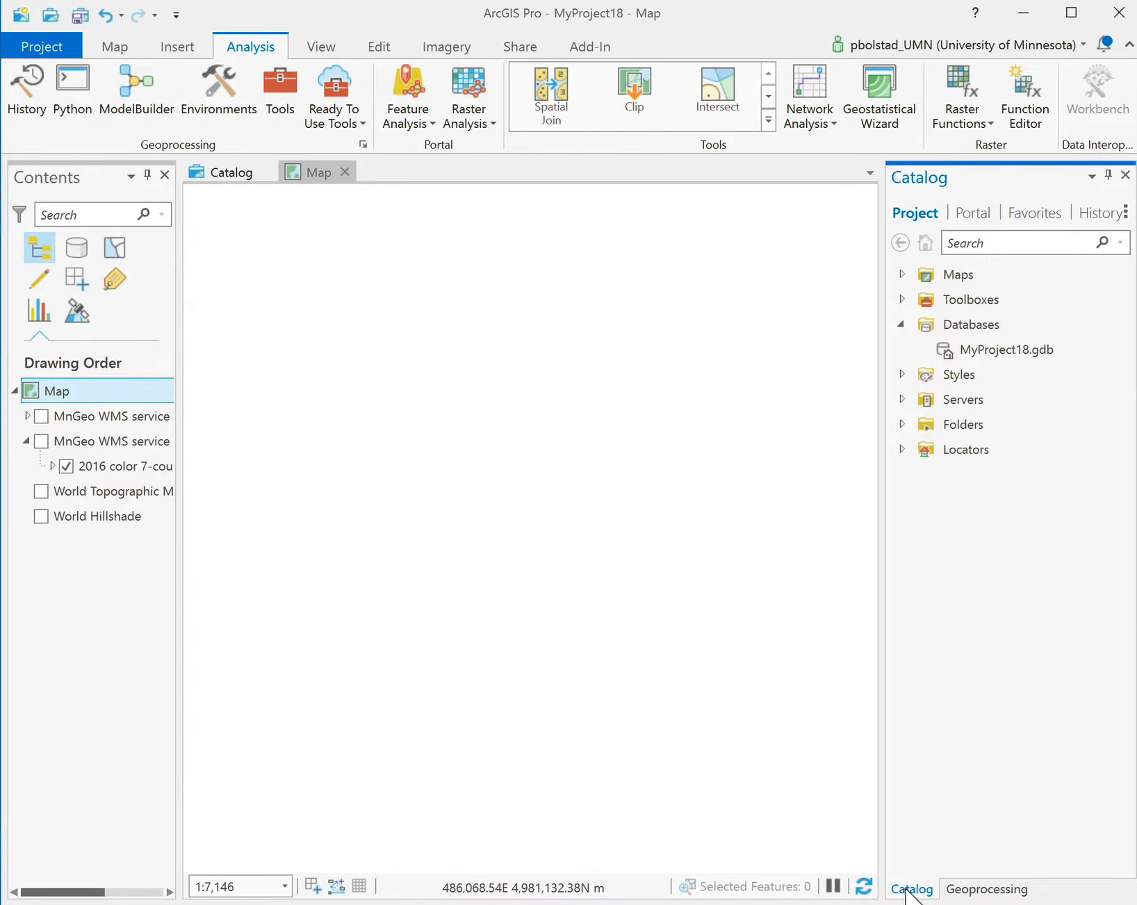
right_click(929, 327)
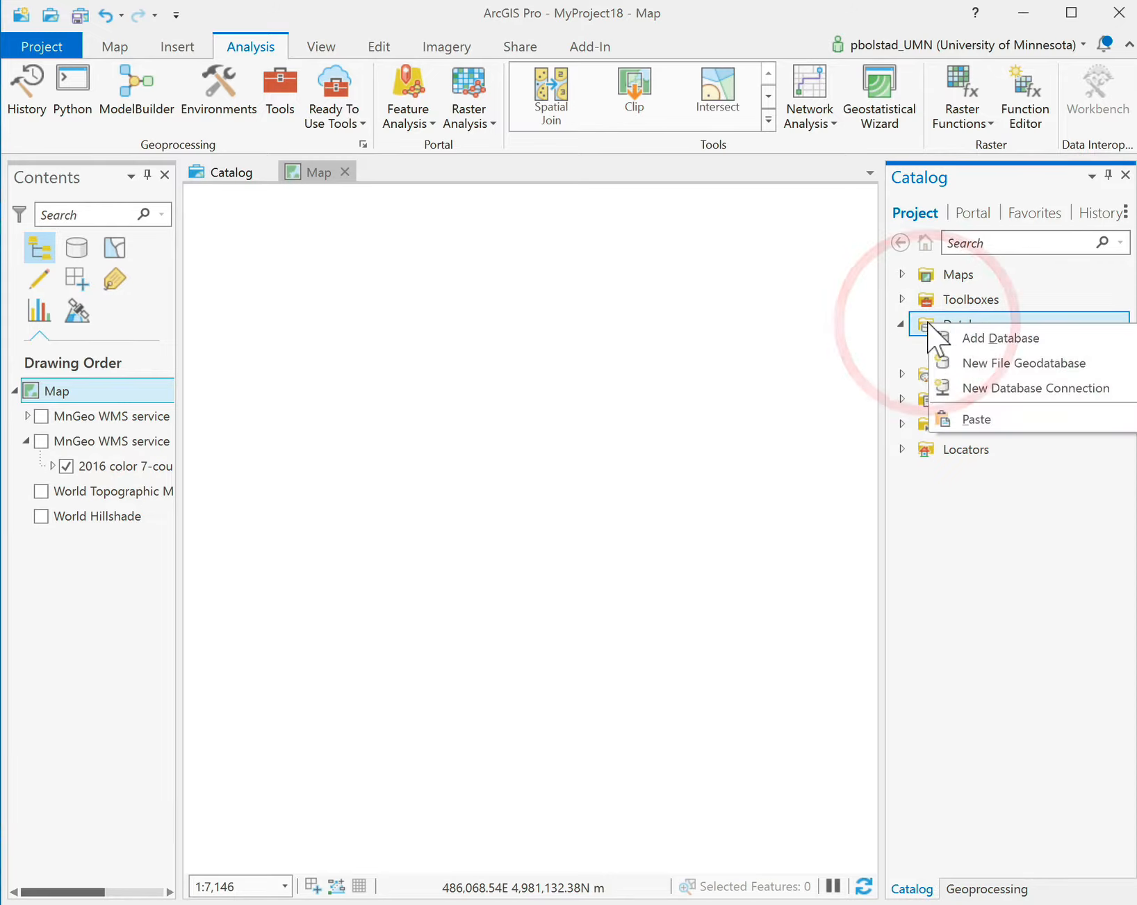
Start Add Database and browse the folders on the X:\ drive.
left_click(941, 334)
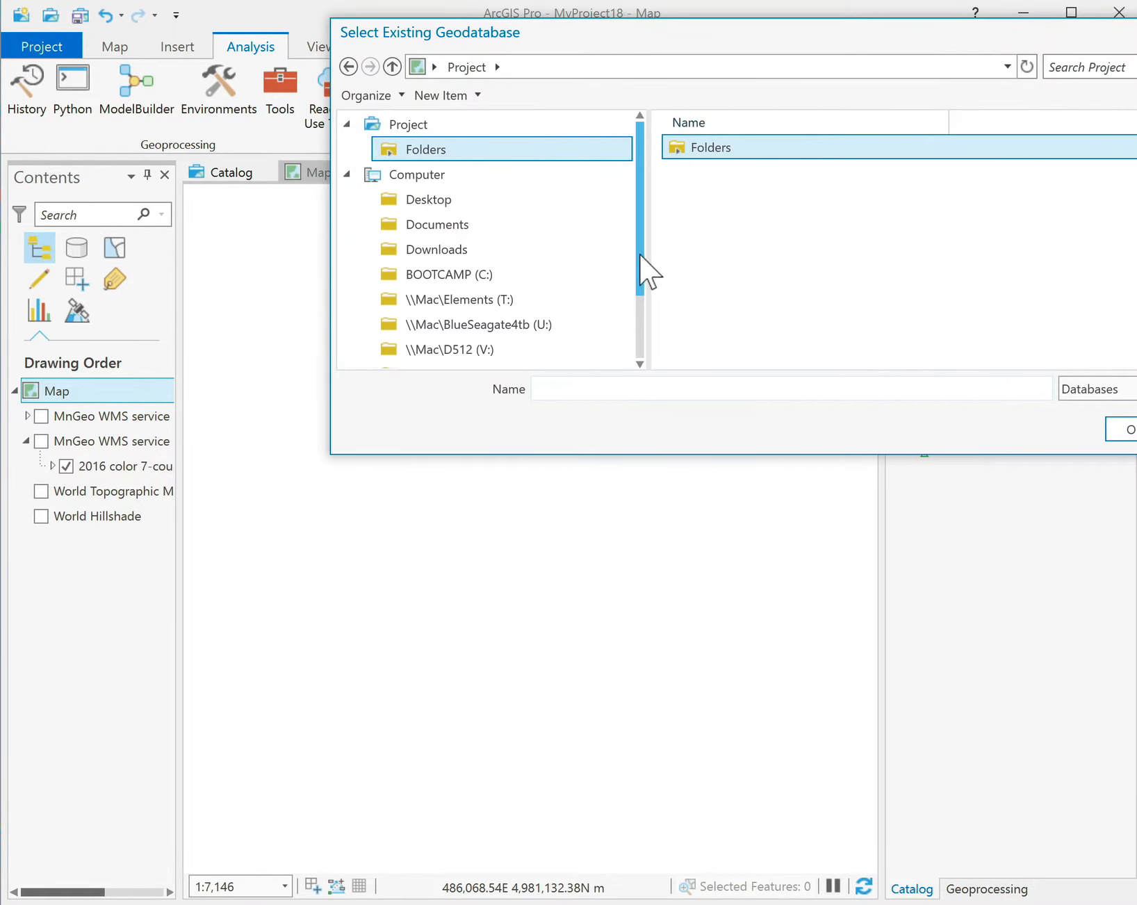
left_click_drag(639, 254, 634, 324)
left_click(402, 307)
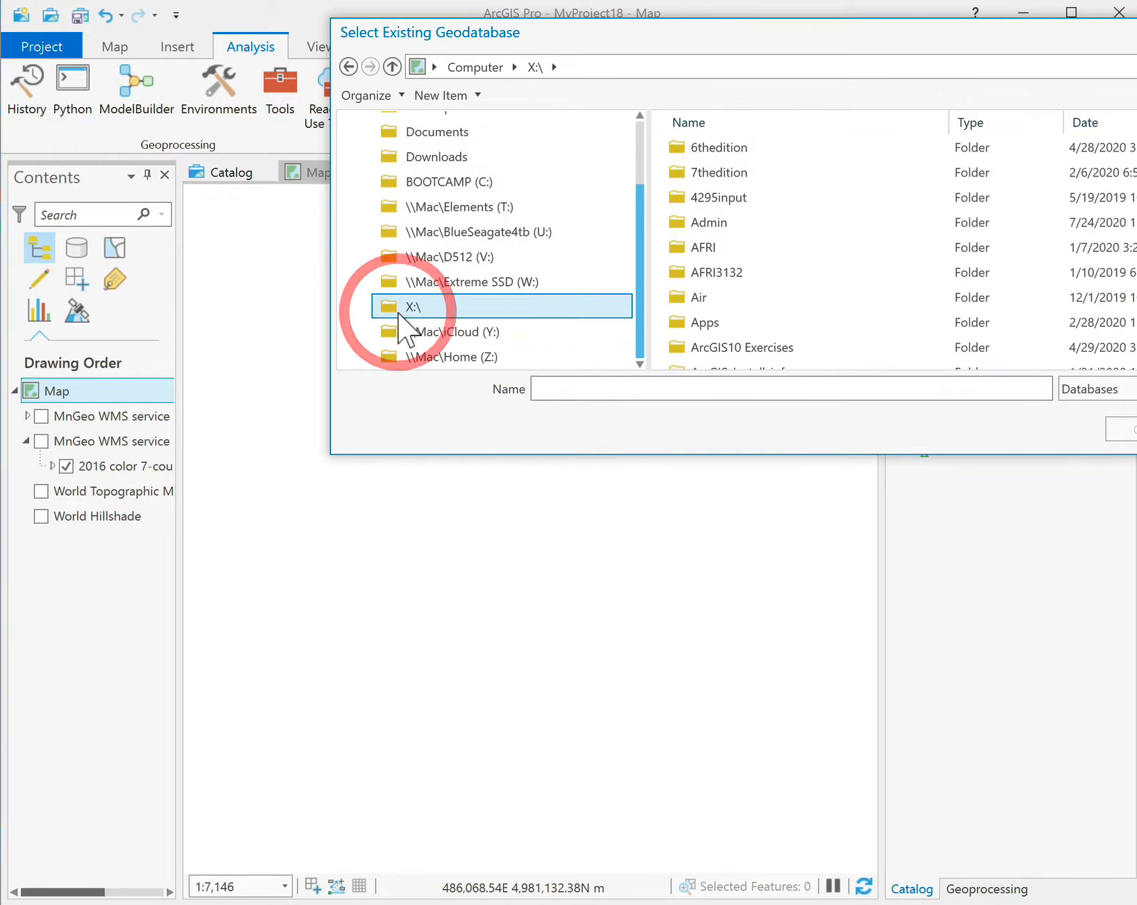
scroll(723, 322, "down", 15)
scroll(723, 323, "up", 13)
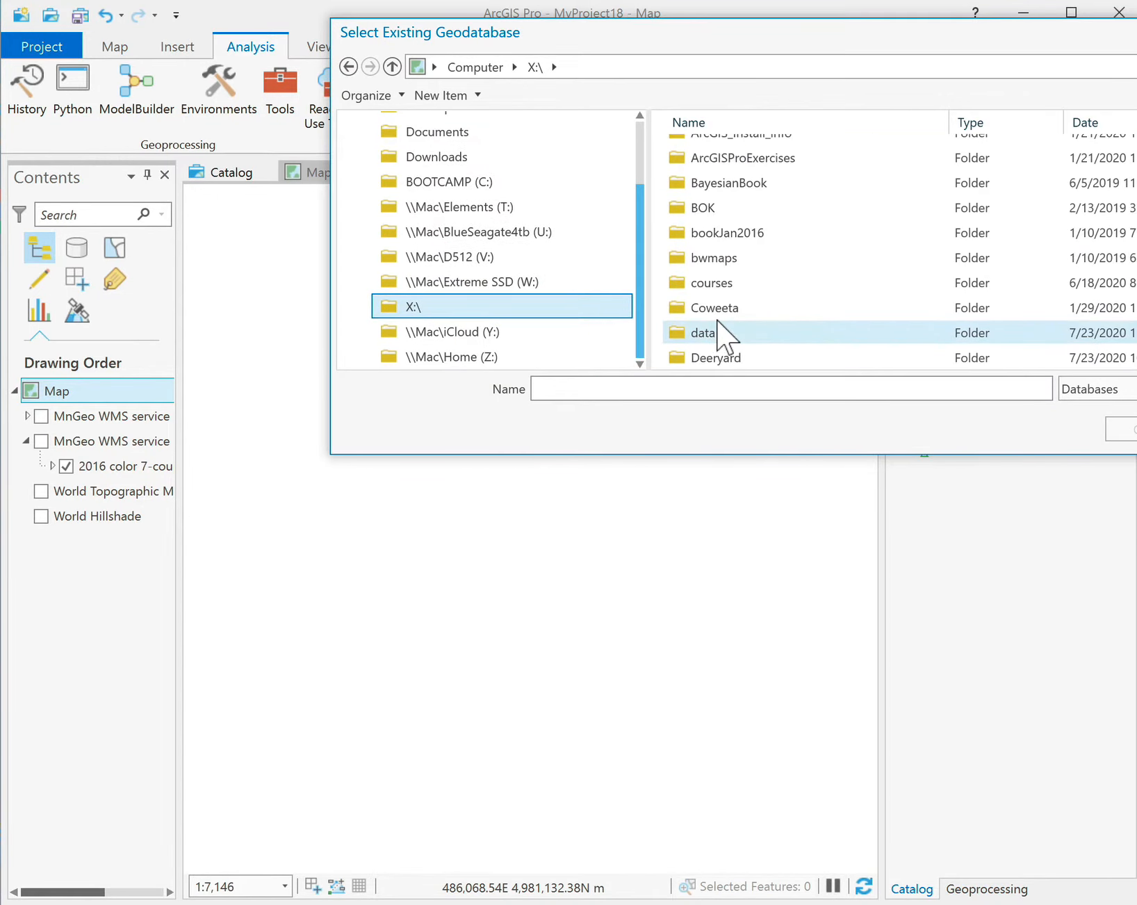
scroll(726, 331, "down", 2)
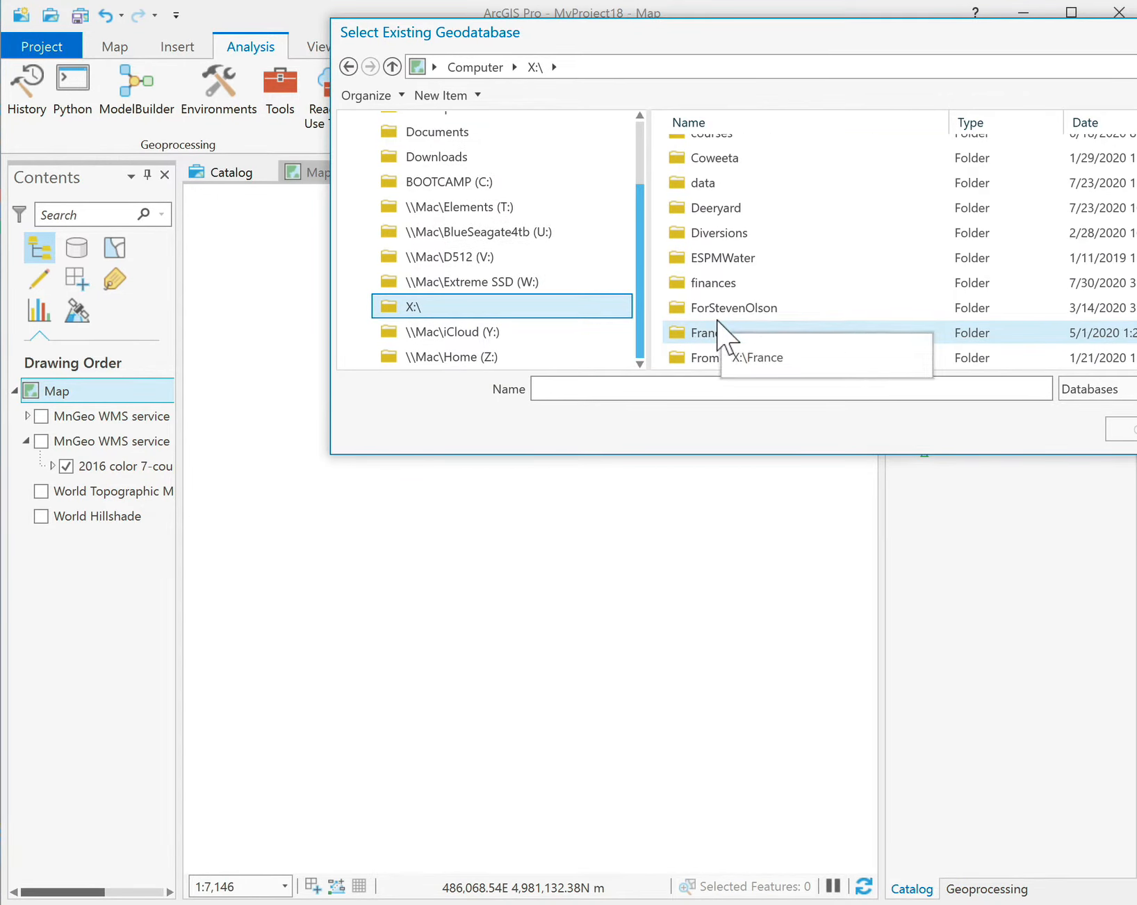
scroll(724, 329, "up", 6)
scroll(718, 325, "down", 7)
scroll(718, 325, "up", 3)
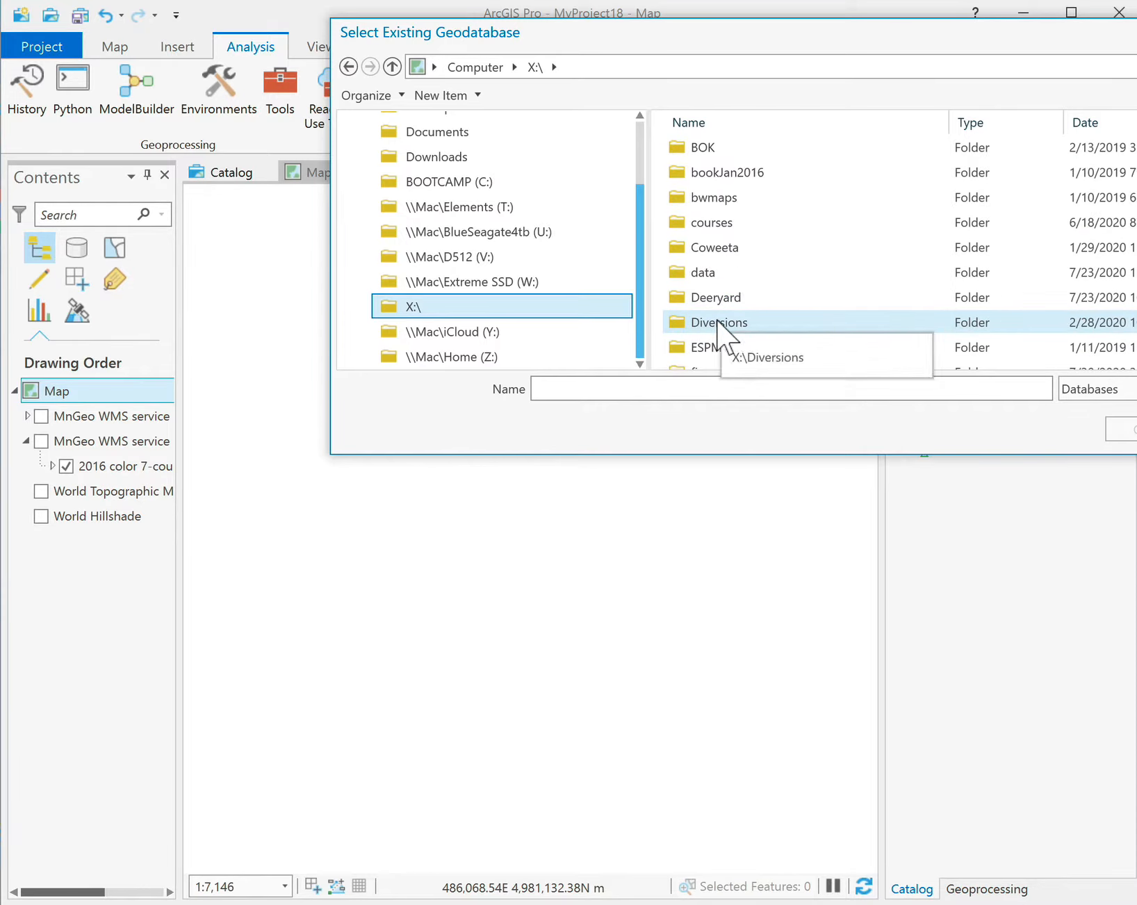
Go into courses\4295_20\Data and add ProjectData20.gdb to the project.
double_click(696, 222)
double_click(685, 172)
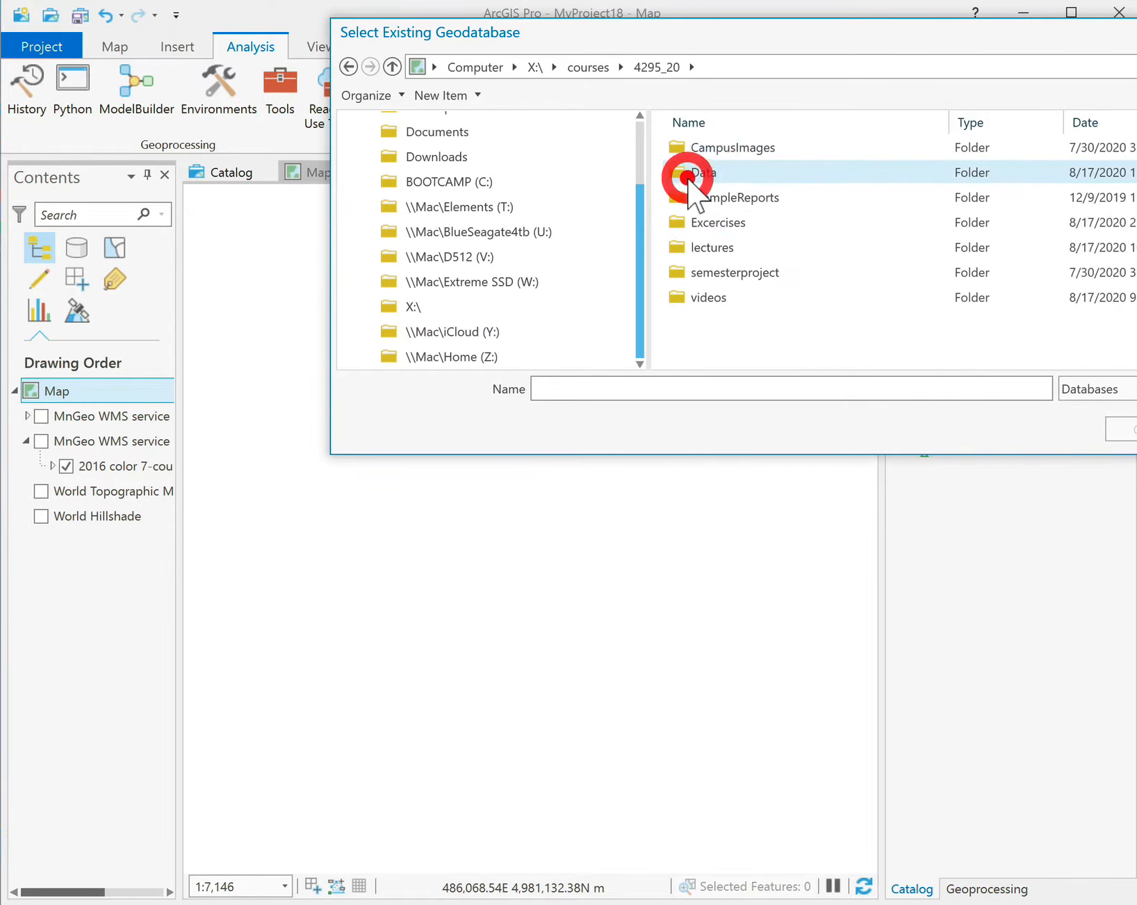
double_click(685, 172)
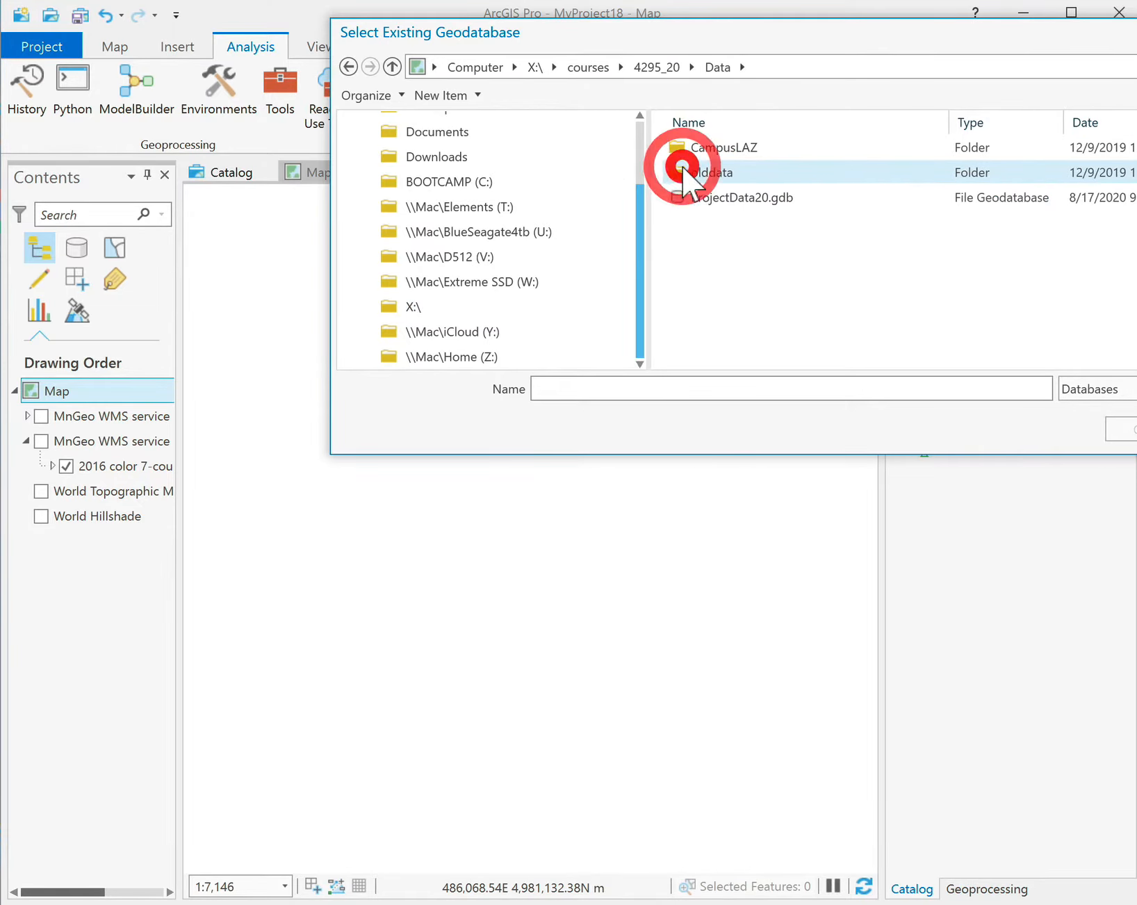
left_click(710, 200)
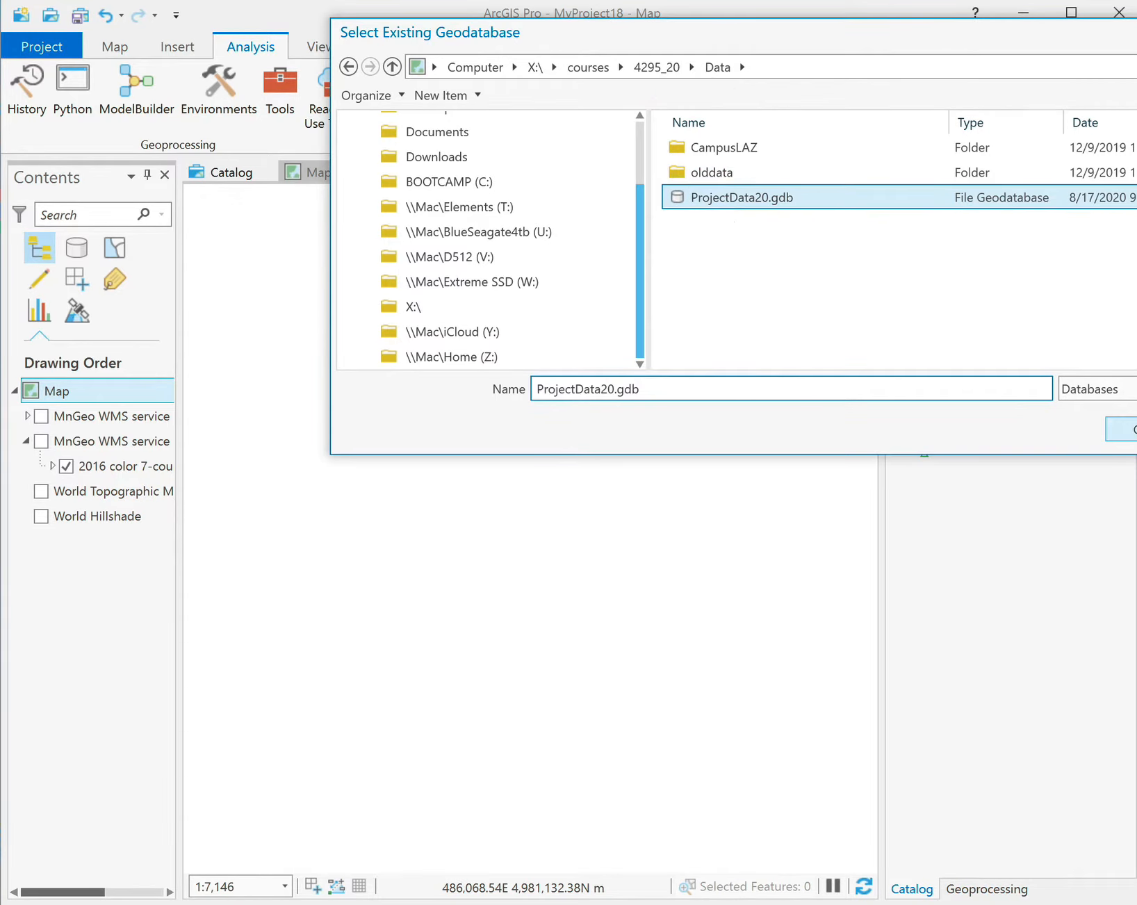
left_click(1127, 428)
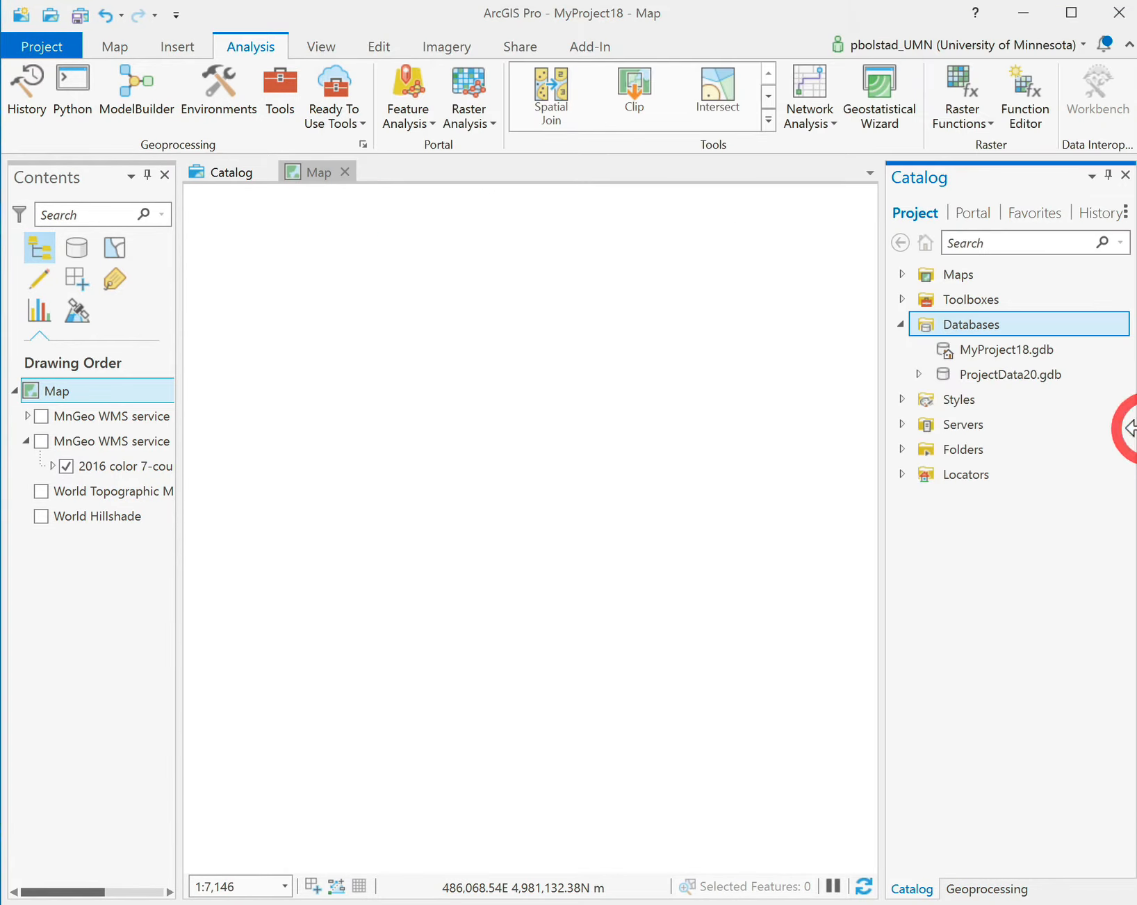
Expand ProjectData20.gdb and drag StudyAreaDem20 and practicePourpoint onto the map.
left_click(917, 374)
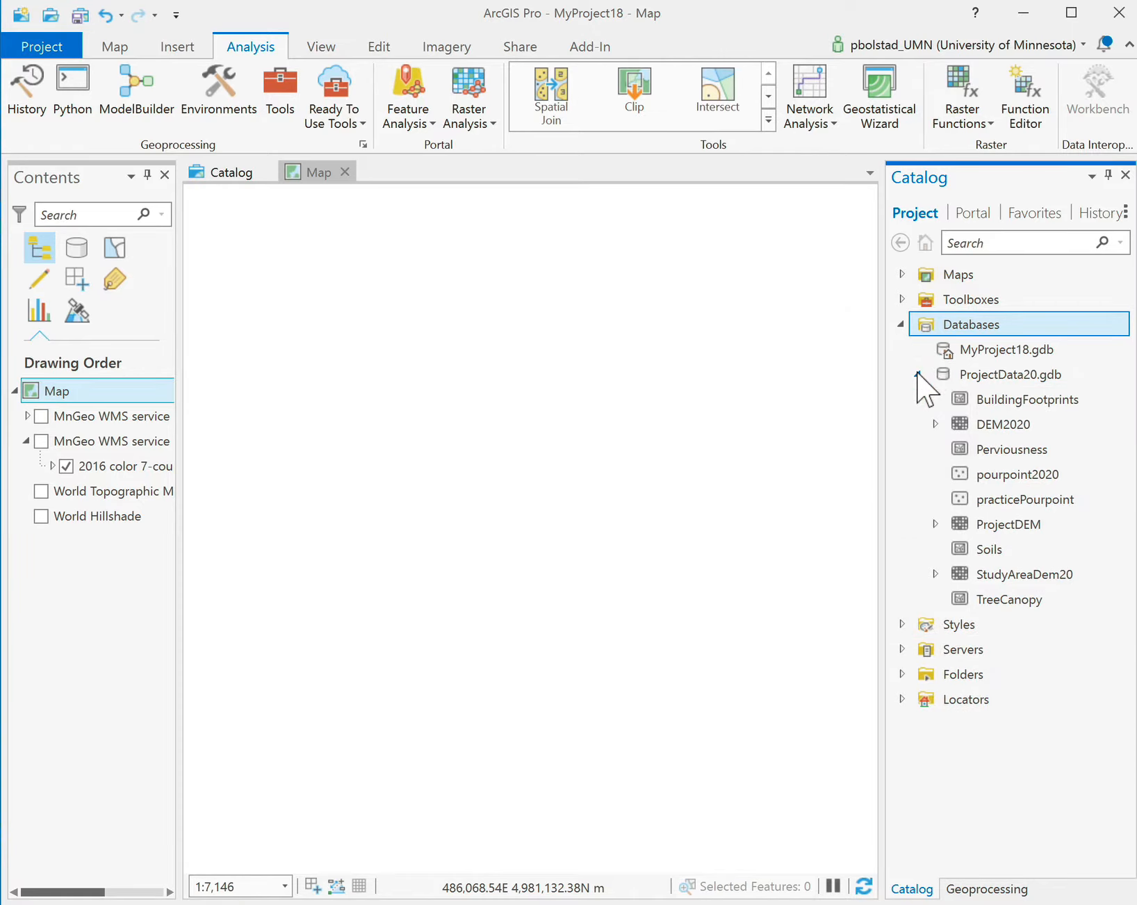
left_click_drag(1014, 501, 785, 388)
left_click_drag(785, 388, 970, 459)
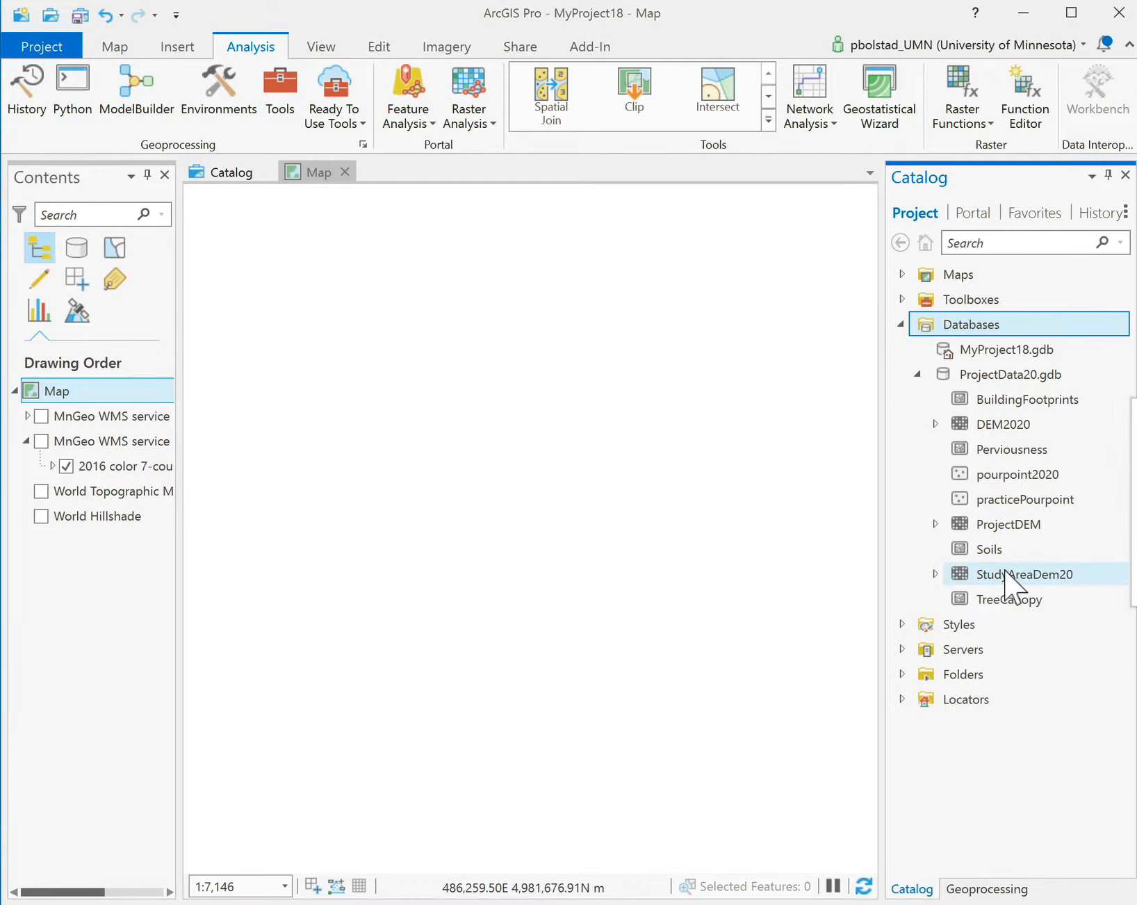
left_click_drag(978, 582, 514, 460)
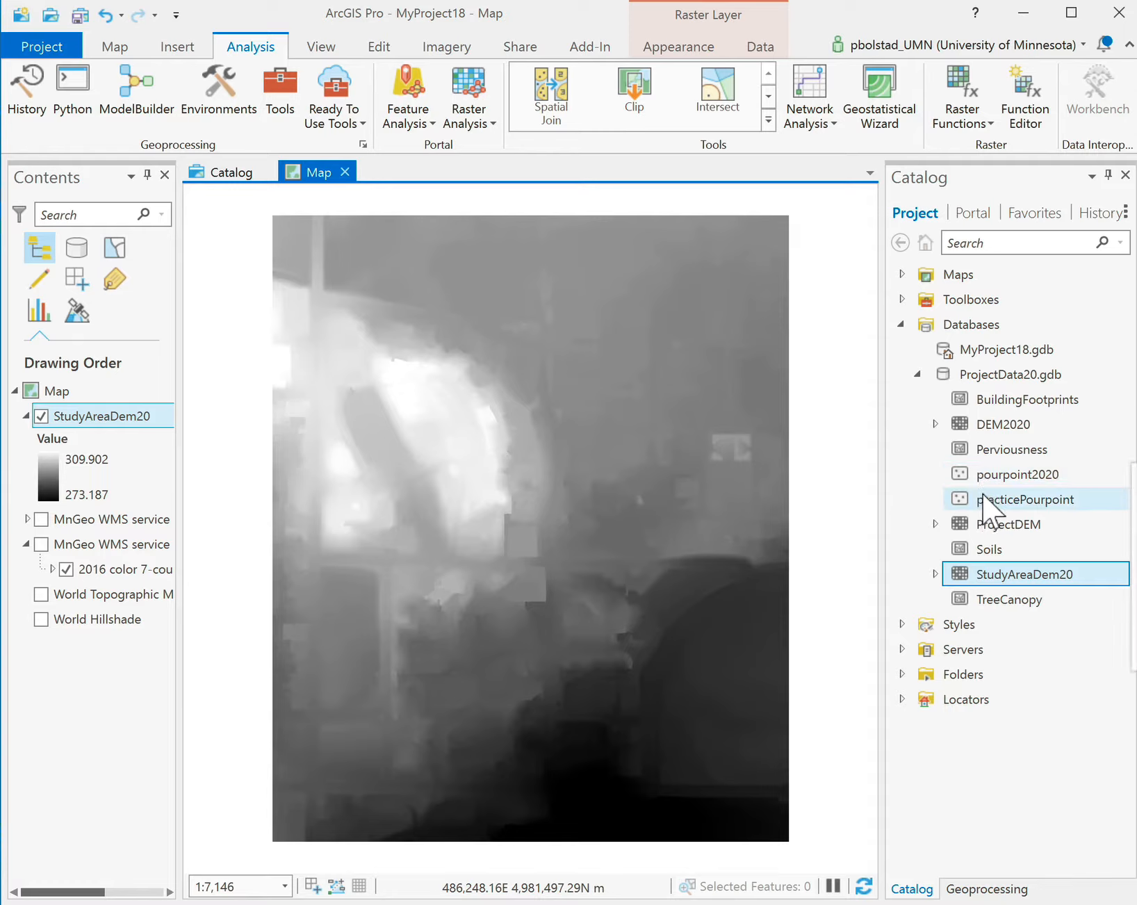
left_click_drag(985, 506, 620, 449)
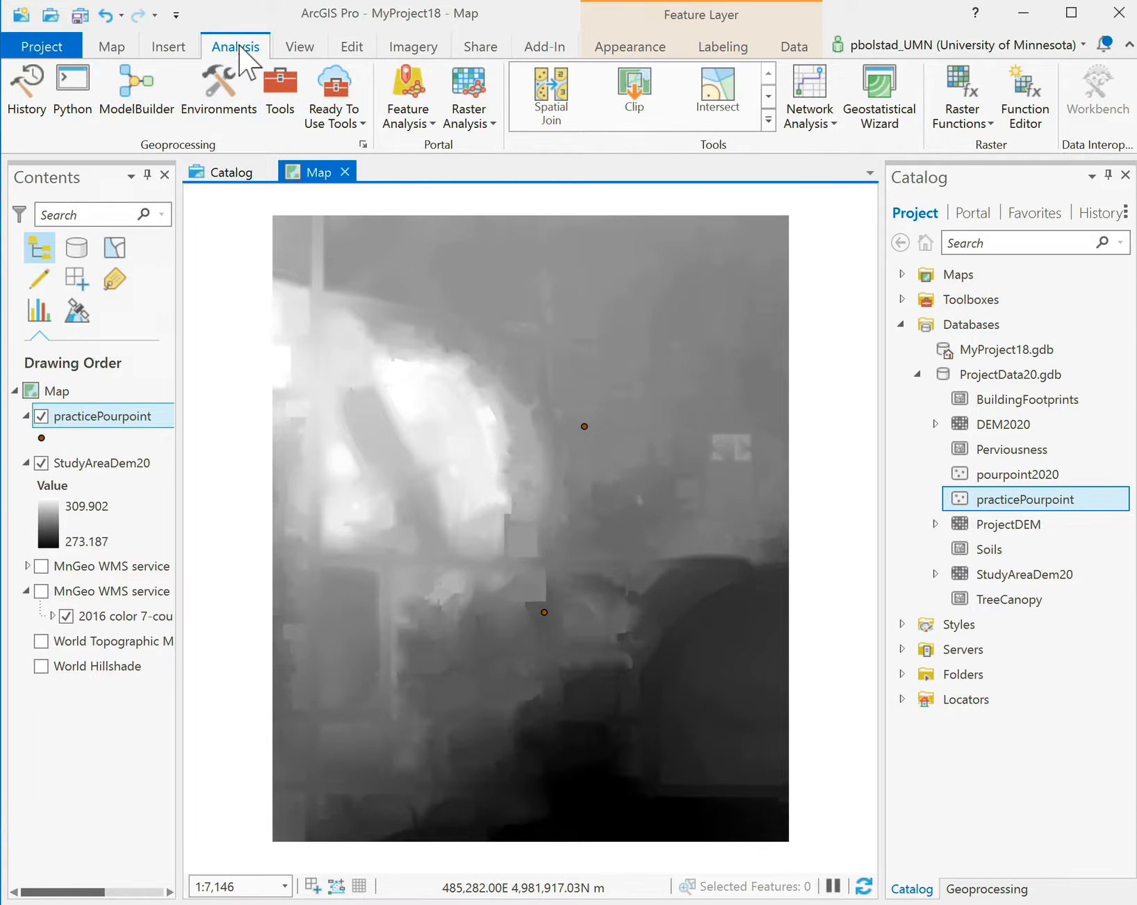
Create Model 1 with StudyAreaDem20 as input data, and search geoprocessing for 'flow direction'.
left_click(133, 82)
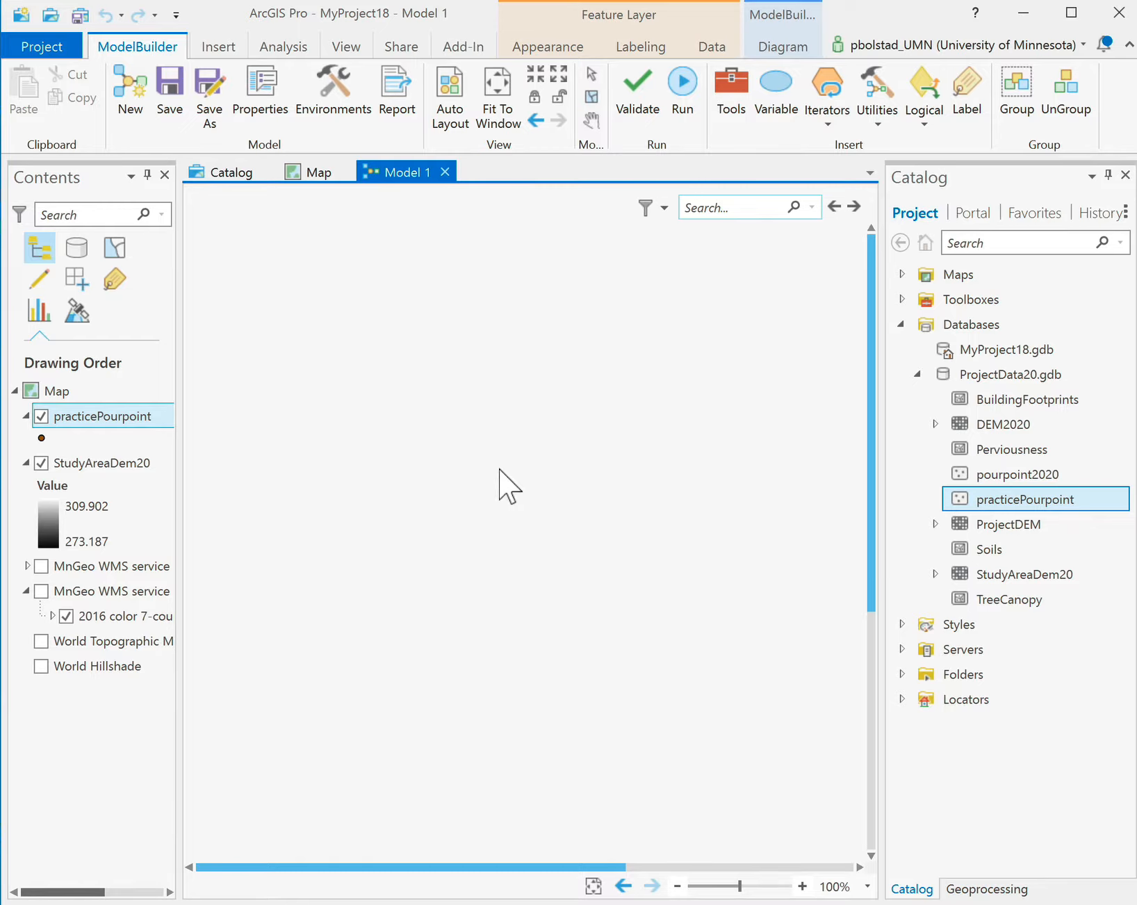
left_click_drag(108, 464, 312, 394)
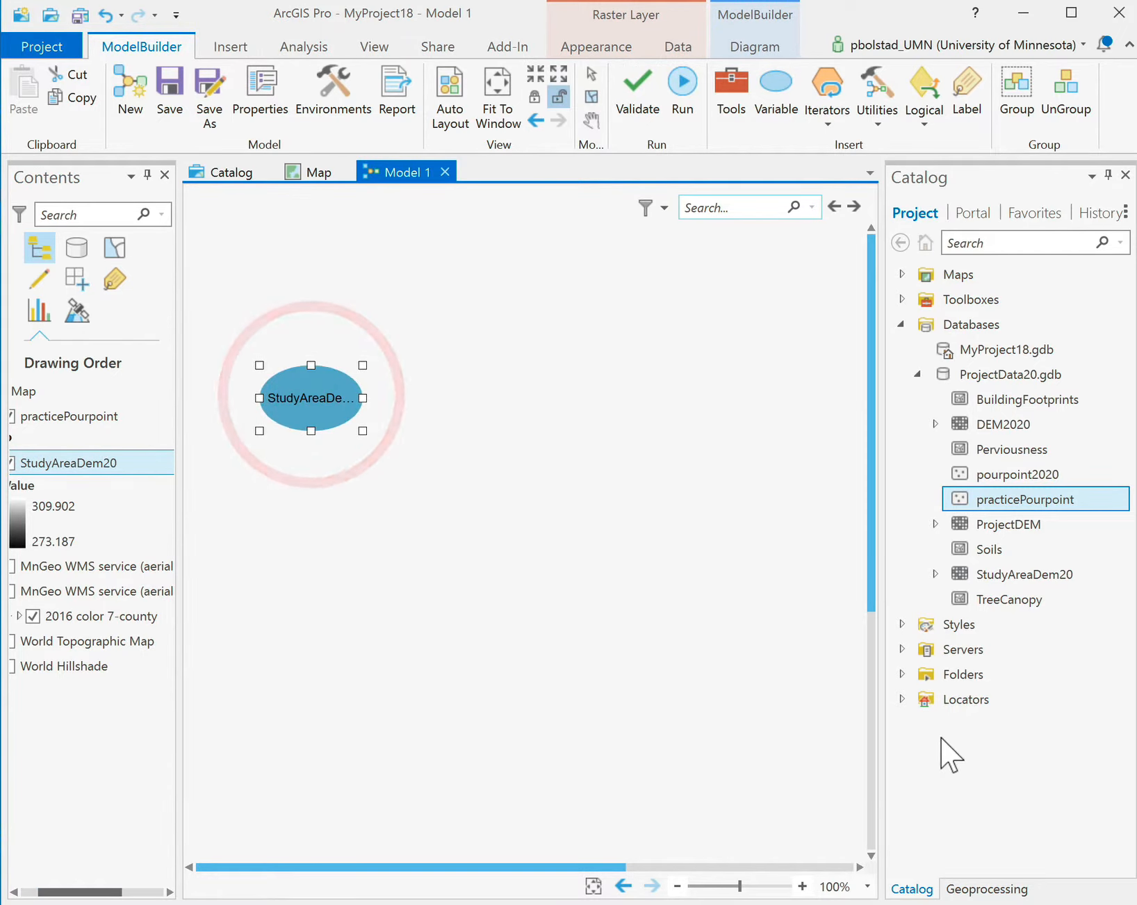
left_click(988, 888)
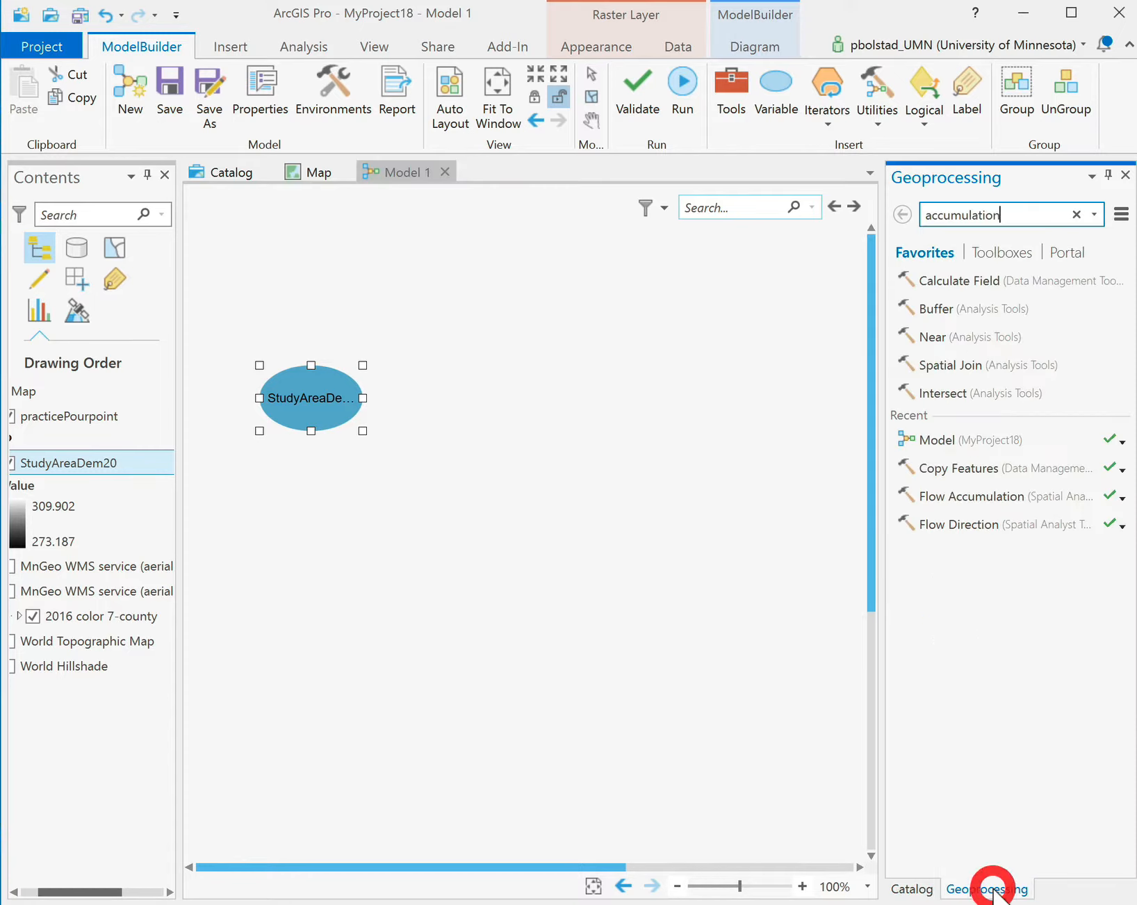
left_click(1076, 215)
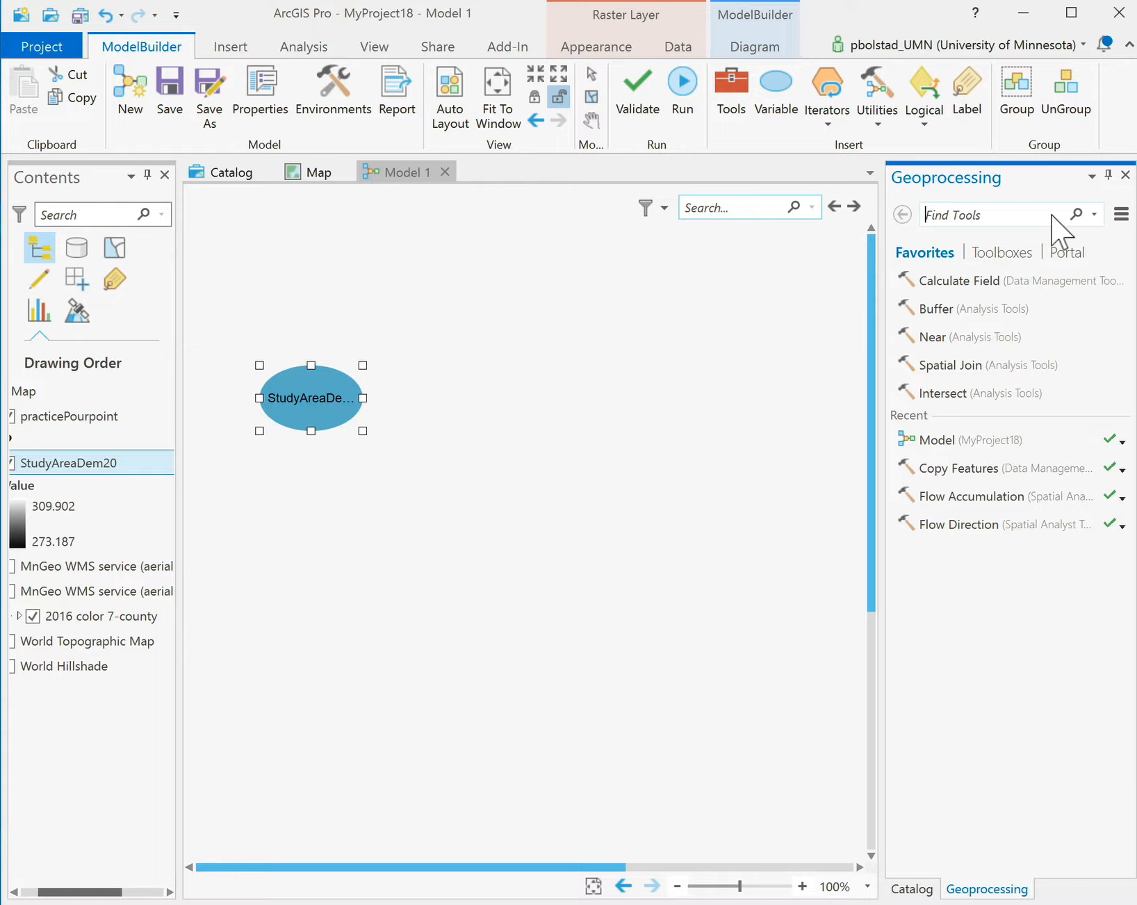
left_click(1052, 215)
type("flow direction")
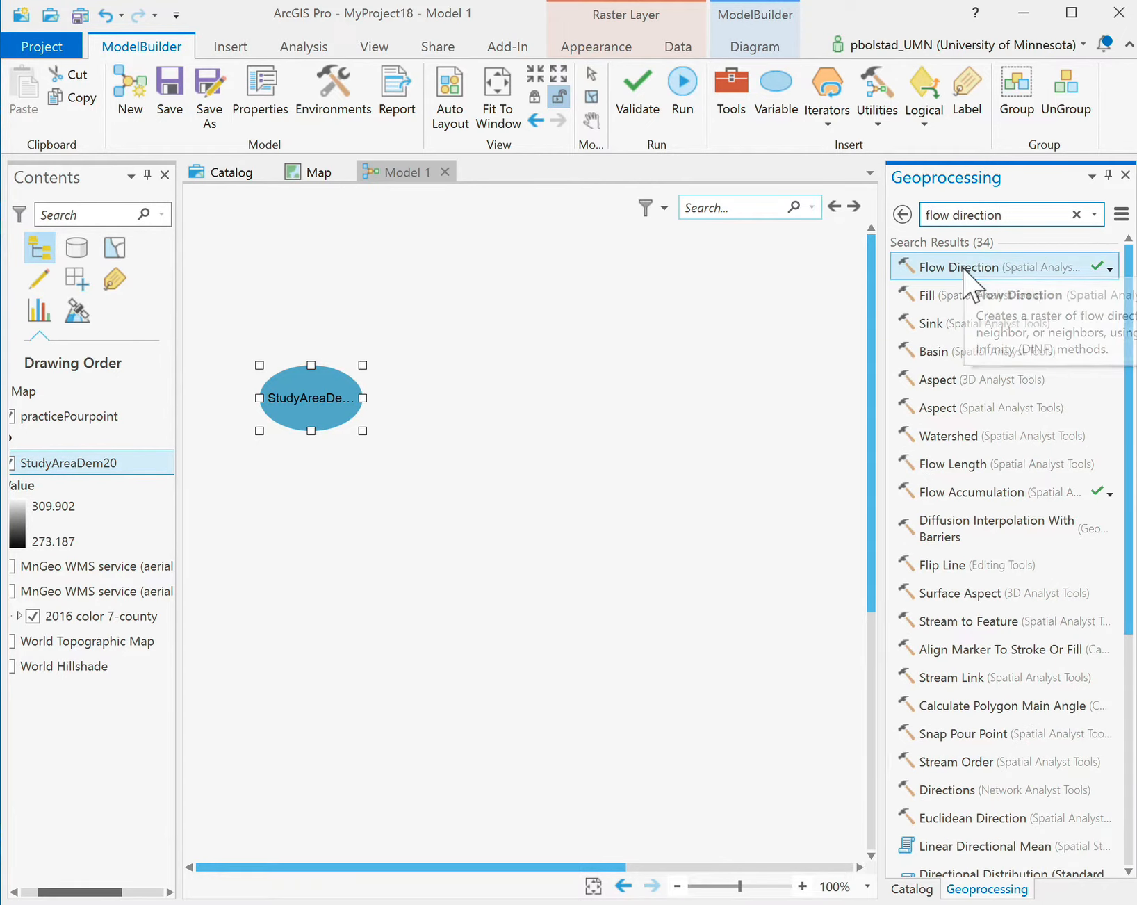
Add Flow Direction to Model 1 and draw a connector to it from StudyAreaDem20.
left_click_drag(966, 273, 430, 306)
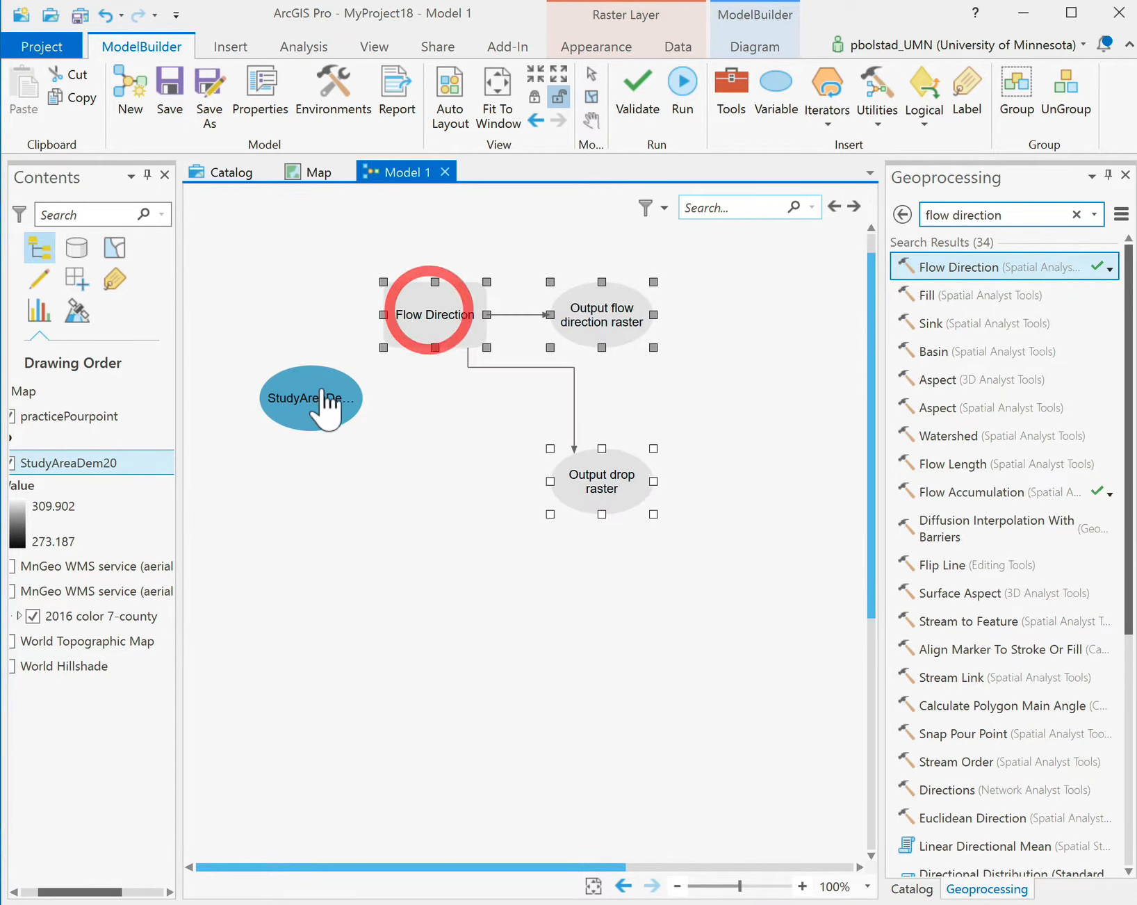
left_click_drag(312, 410, 277, 271)
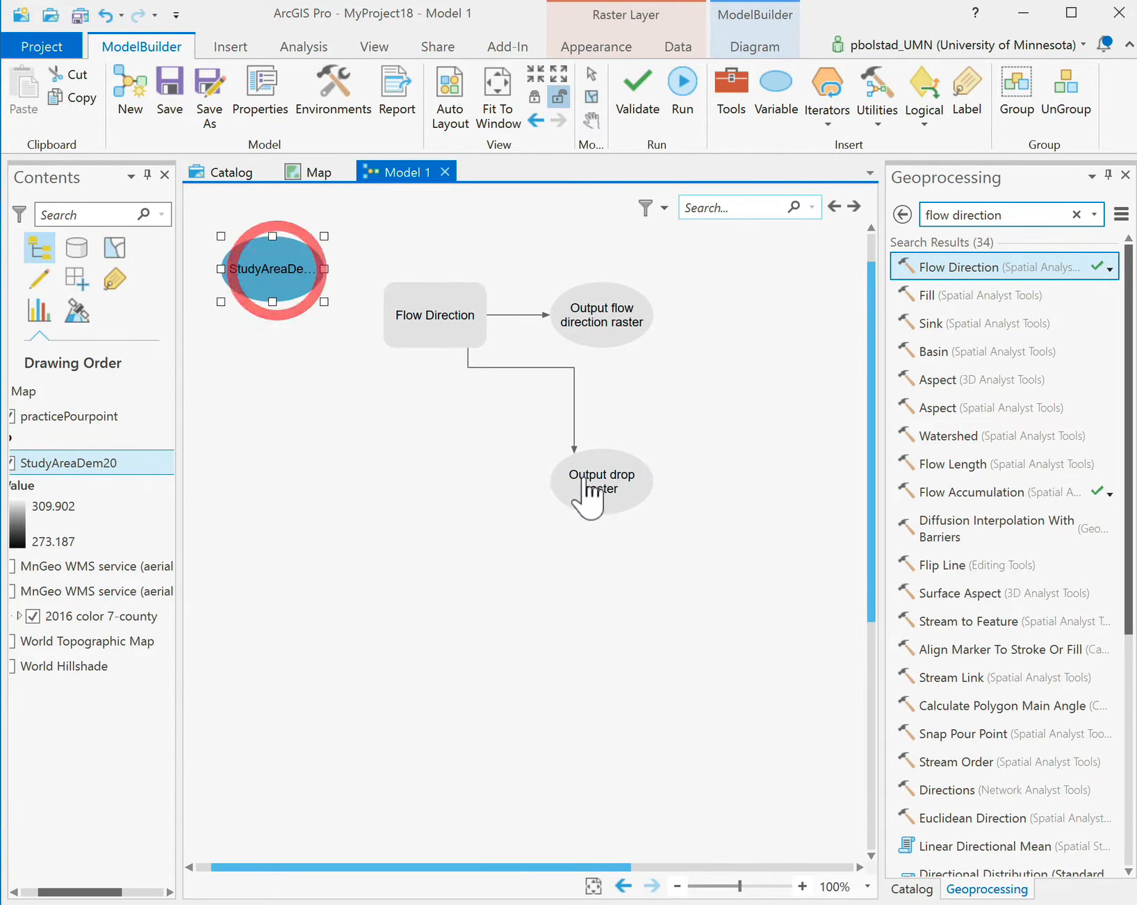
left_click_drag(617, 490, 430, 282)
scroll(445, 592, "up", 5)
scroll(445, 591, "down", 5)
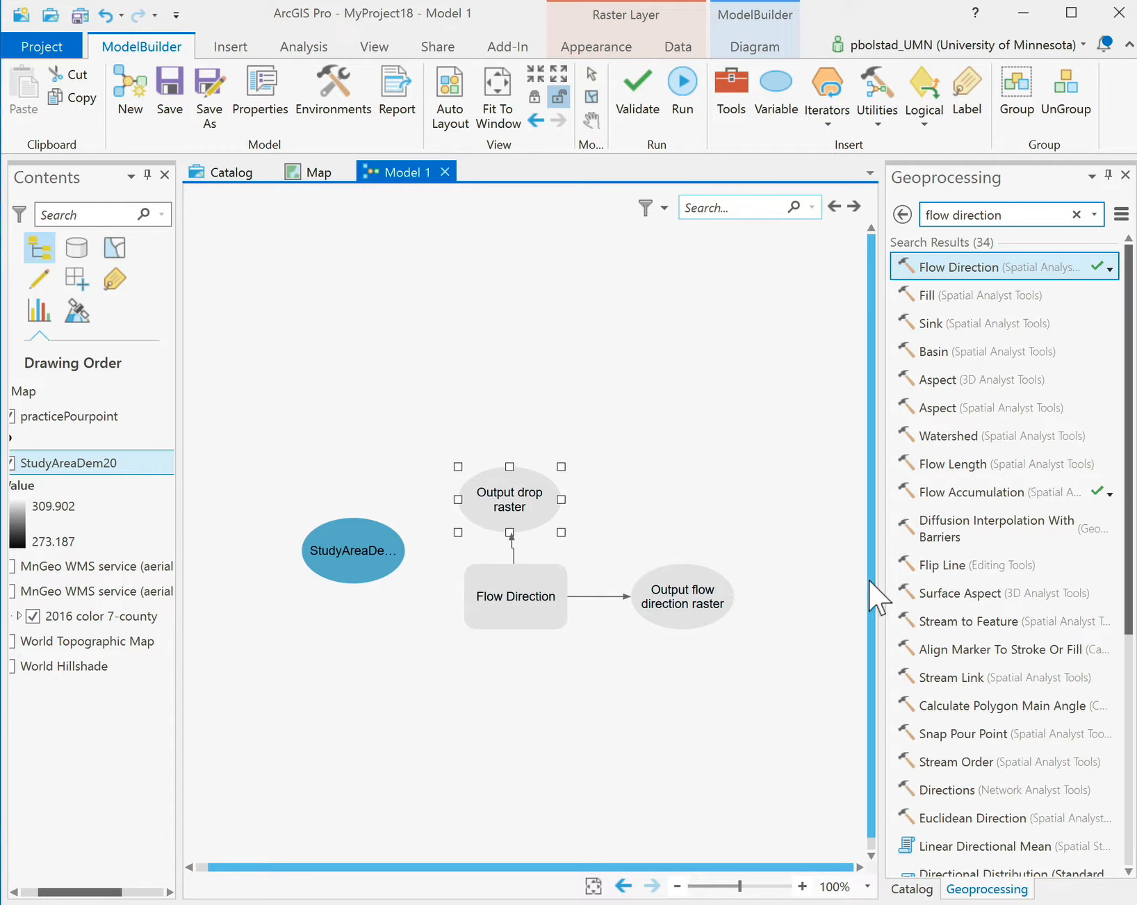
left_click_drag(868, 580, 865, 673)
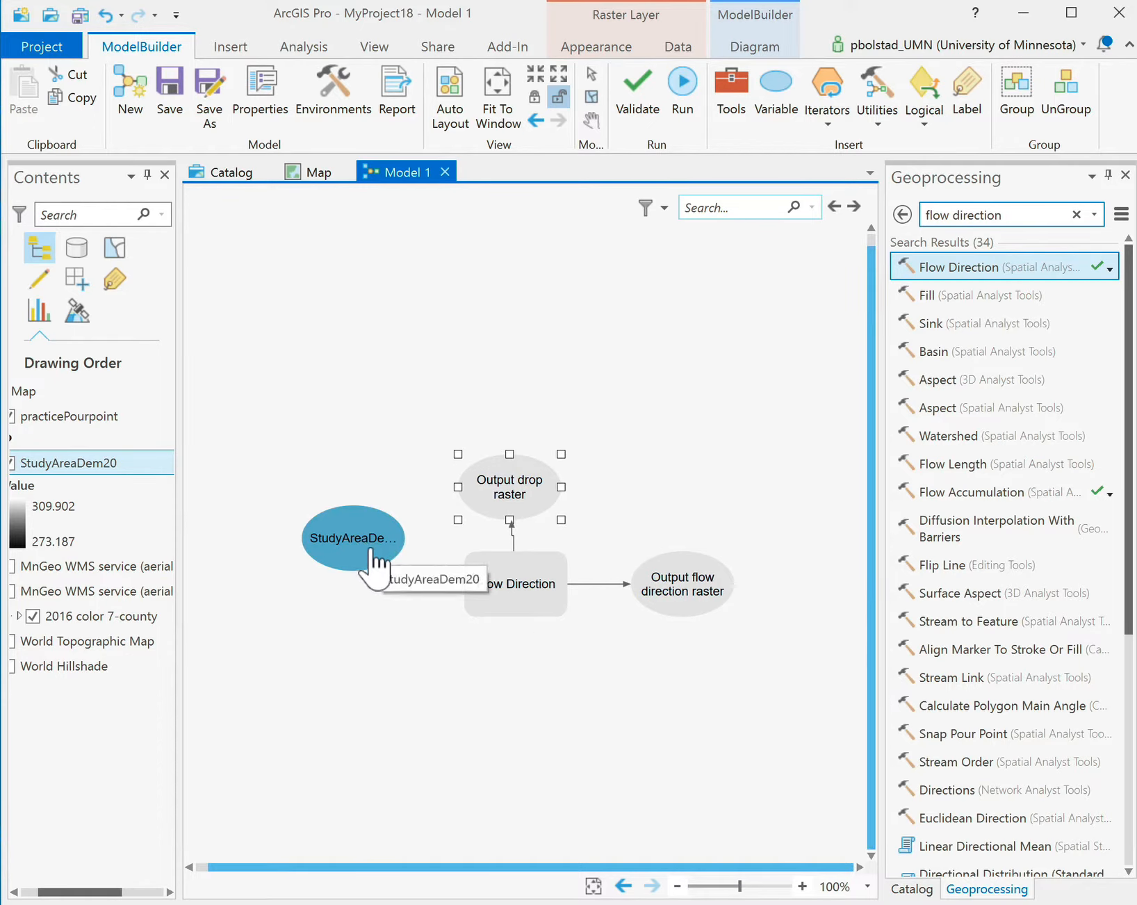
left_click_drag(372, 549, 490, 576)
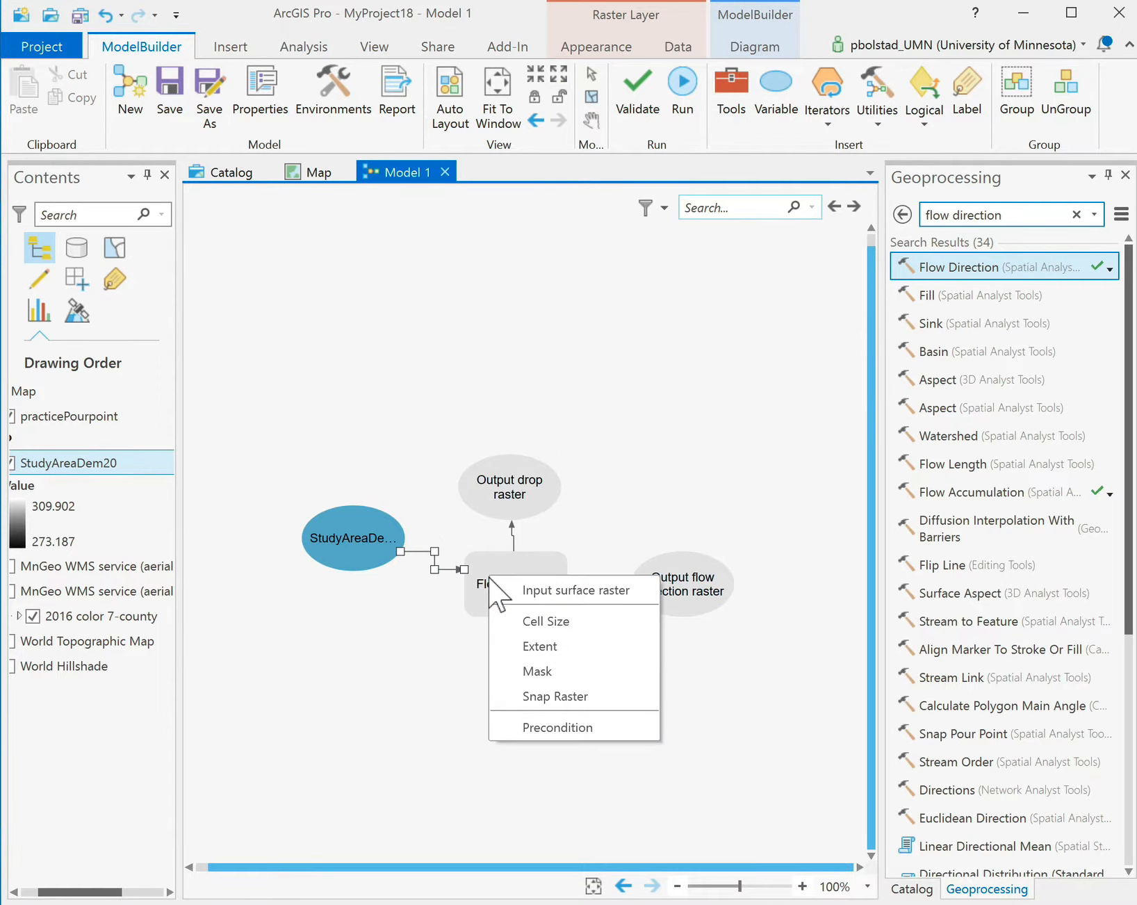
Set StudyAreaDem20 as Flow Direction's input surface raster and move the model up-left.
left_click(556, 590)
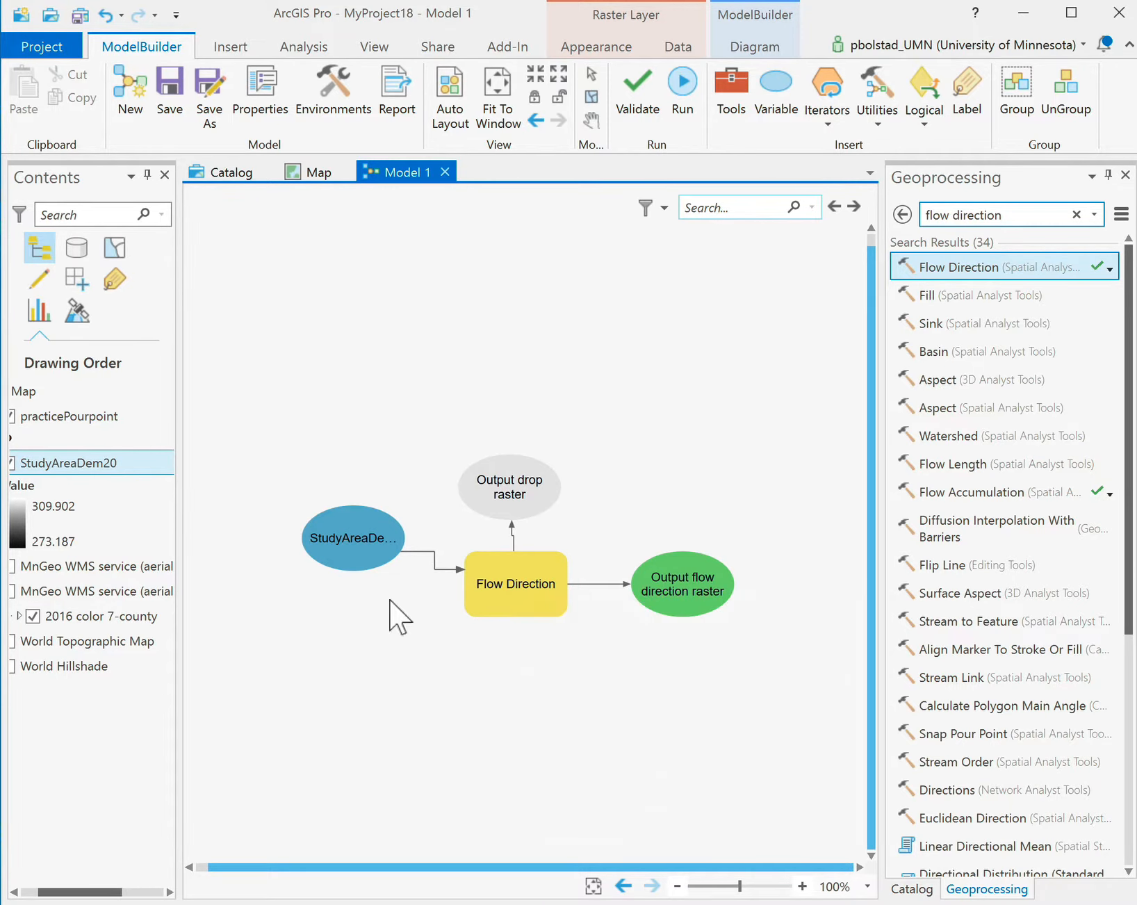
left_click_drag(256, 387, 808, 678)
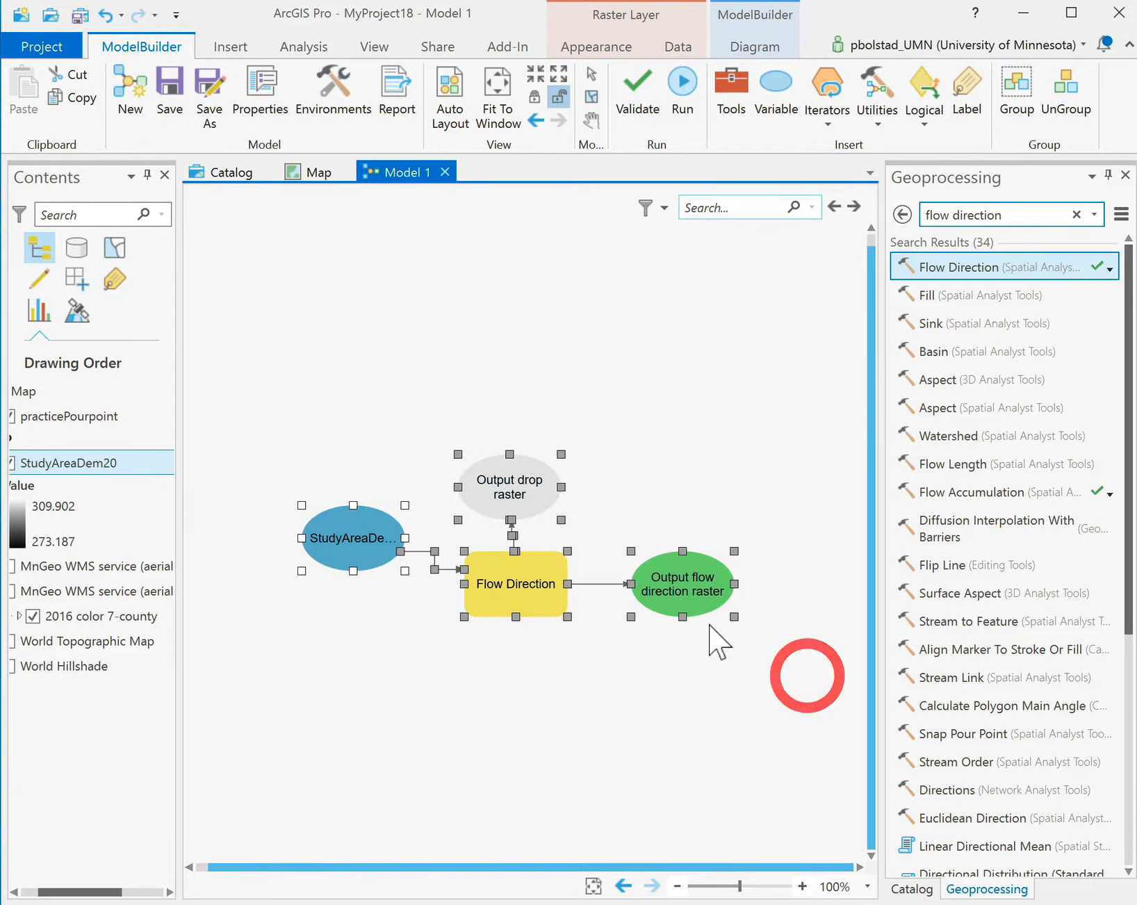
left_click_drag(529, 589, 486, 387)
left_click(497, 570)
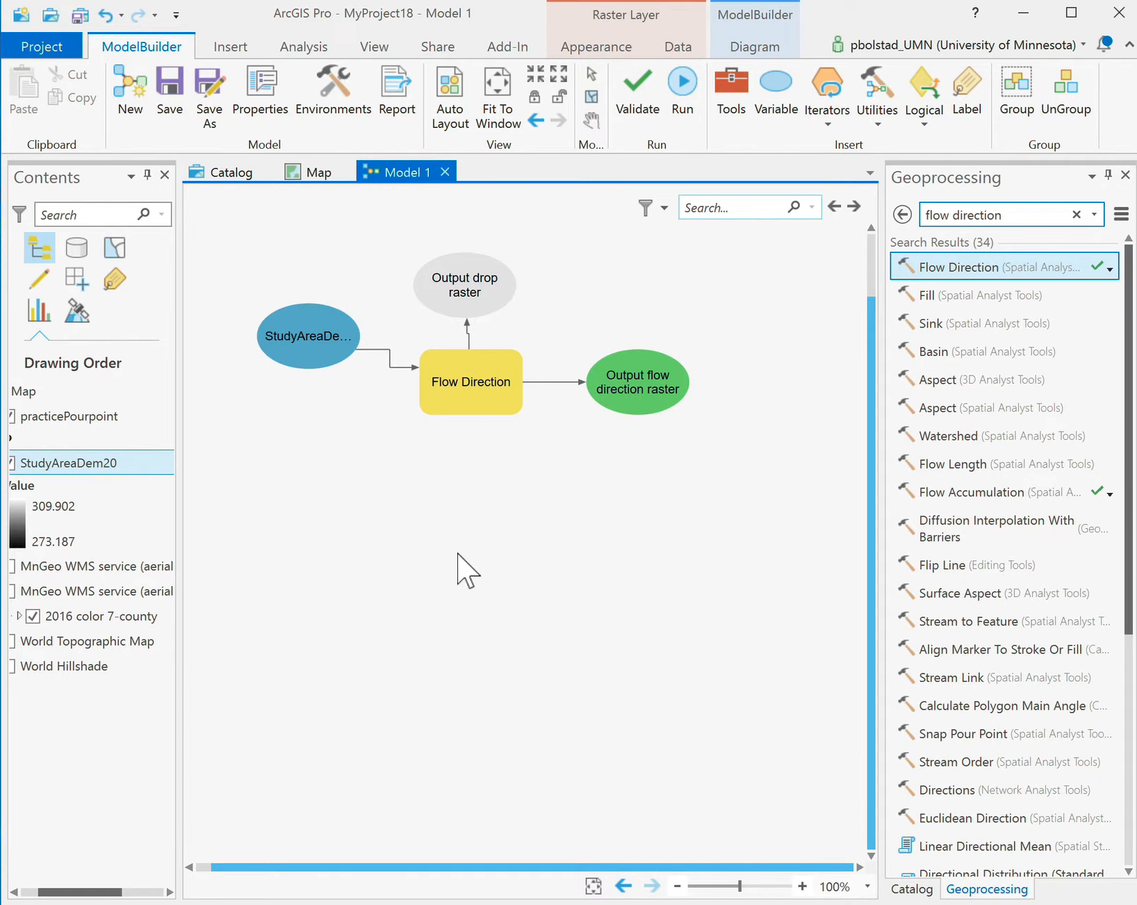
Shift the model further up-left and raise the flow direction output beside its tool.
left_click_drag(247, 228, 710, 518)
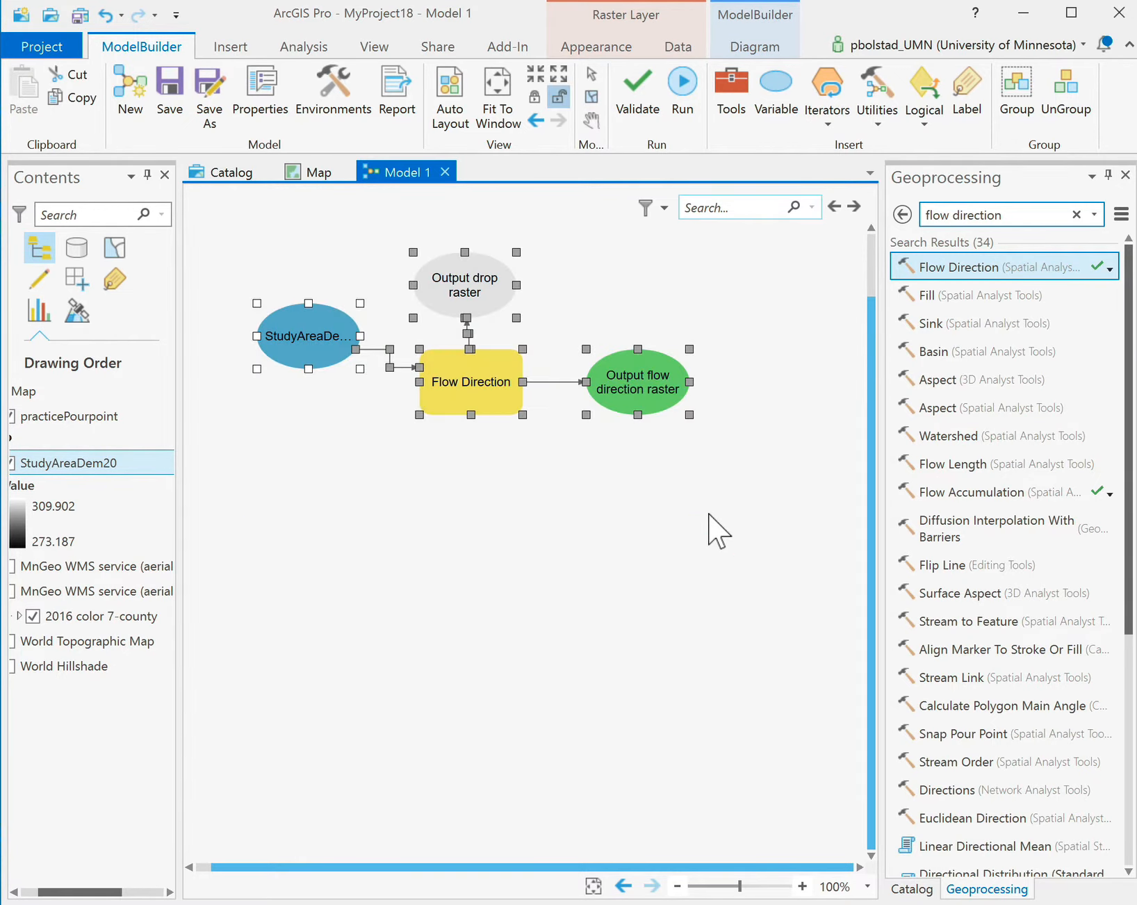
left_click_drag(479, 380, 462, 363)
left_click(505, 546)
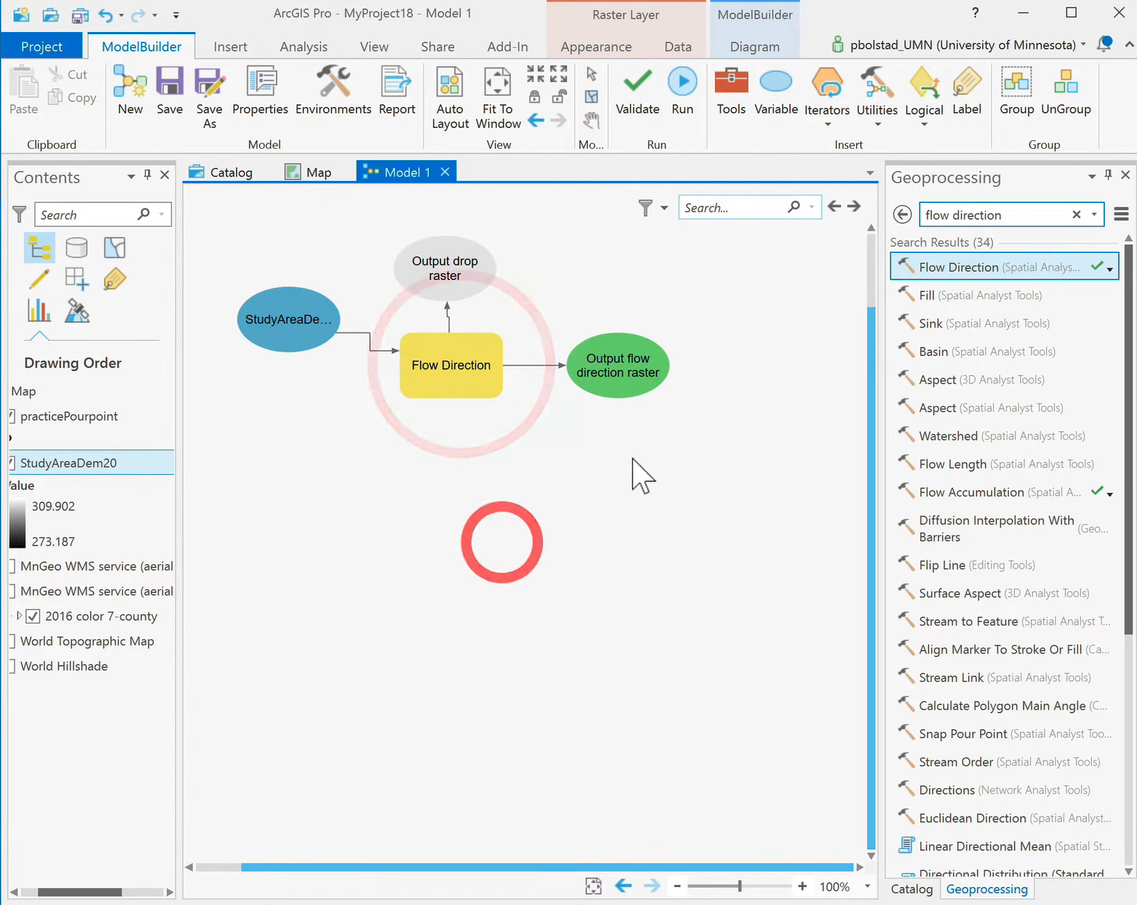
left_click(618, 379)
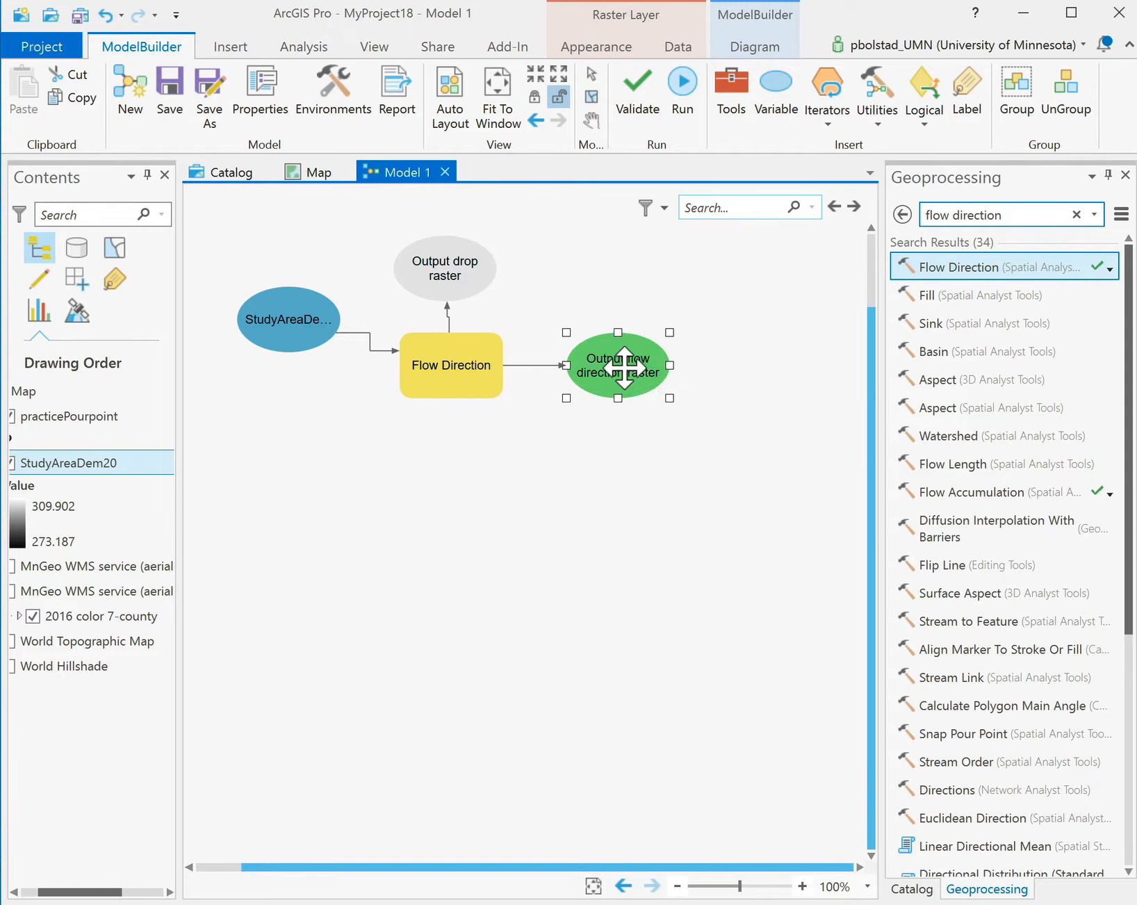
left_click_drag(618, 365, 602, 309)
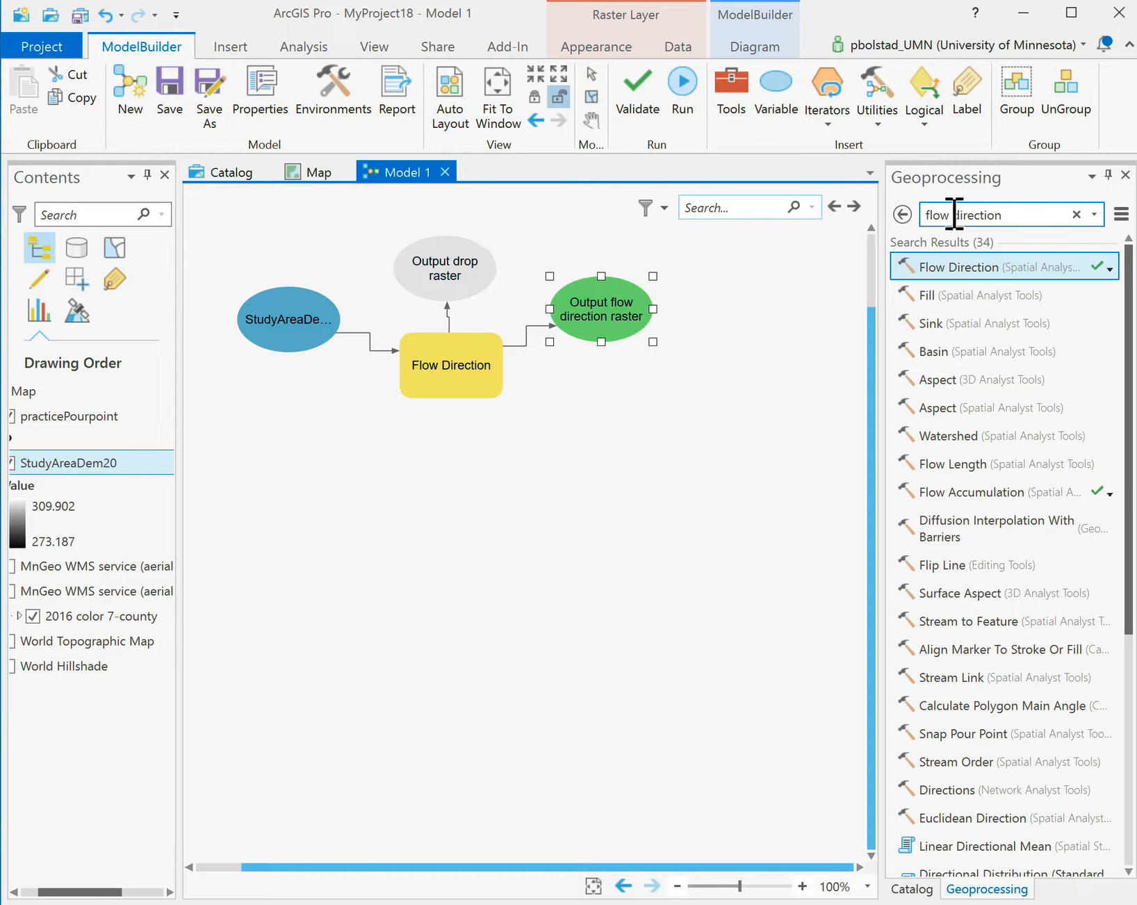
Search for 'flow accumulation' and add the Flow Accumulation tool to the model.
left_click_drag(954, 215, 1027, 215)
type("accumula")
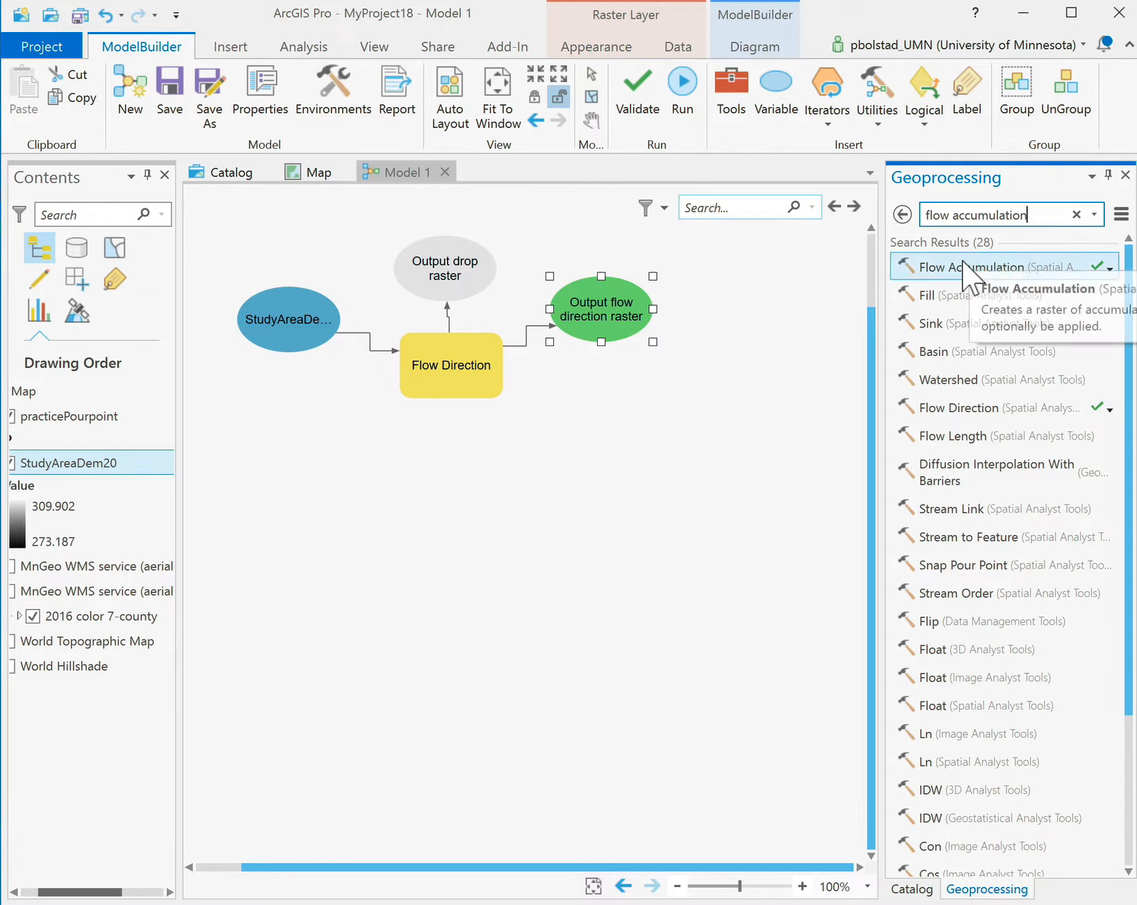
left_click_drag(970, 273, 643, 443)
Place the accumulation output below its tool and connect the flow direction output to Flow Accumulation.
left_click(700, 602)
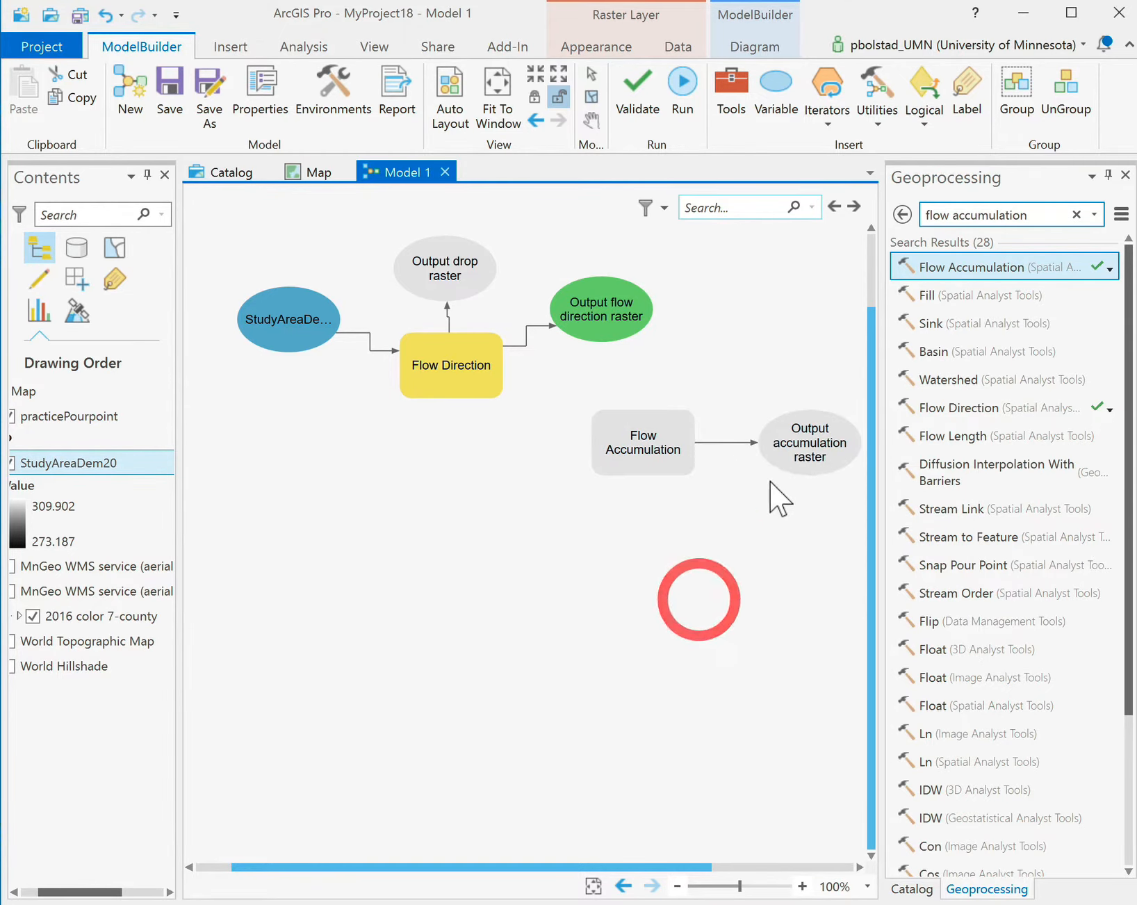
left_click_drag(809, 435, 595, 615)
left_click_drag(661, 434, 754, 326)
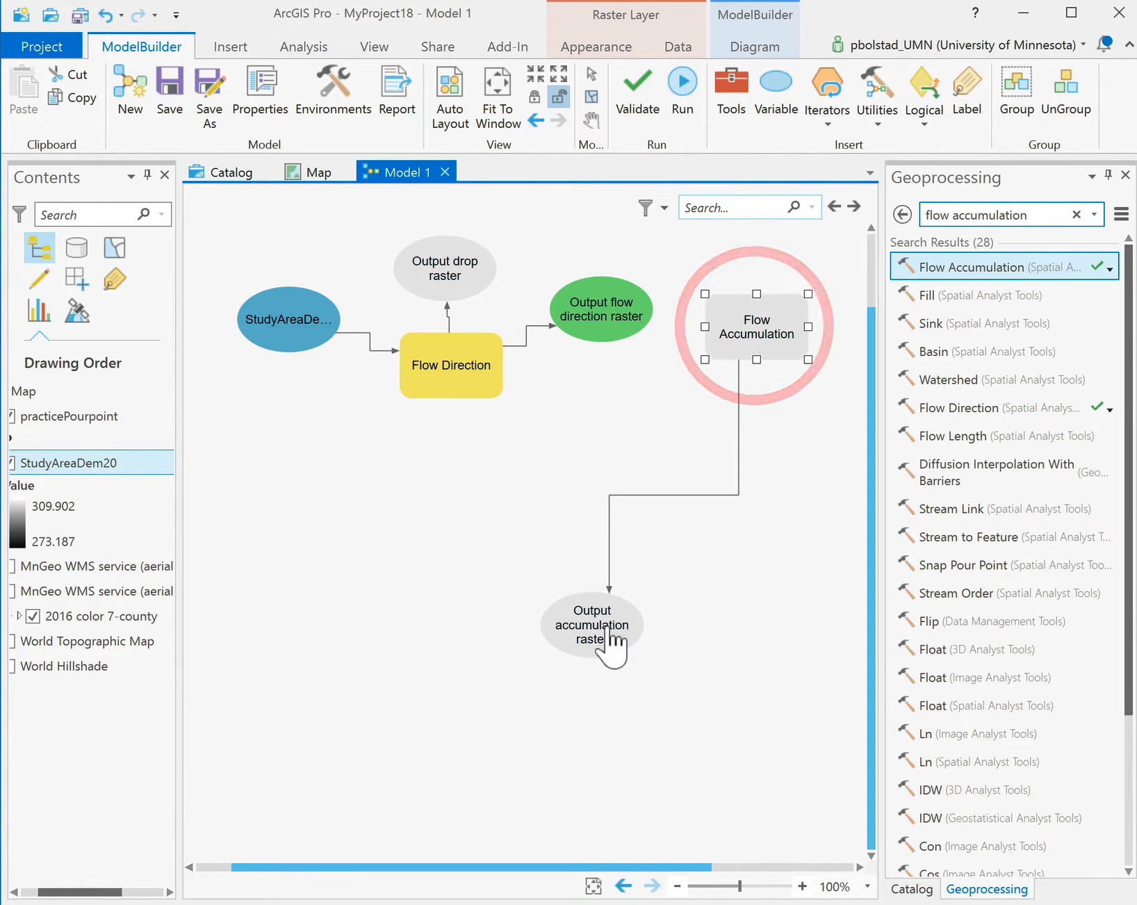
left_click_drag(597, 635, 646, 475)
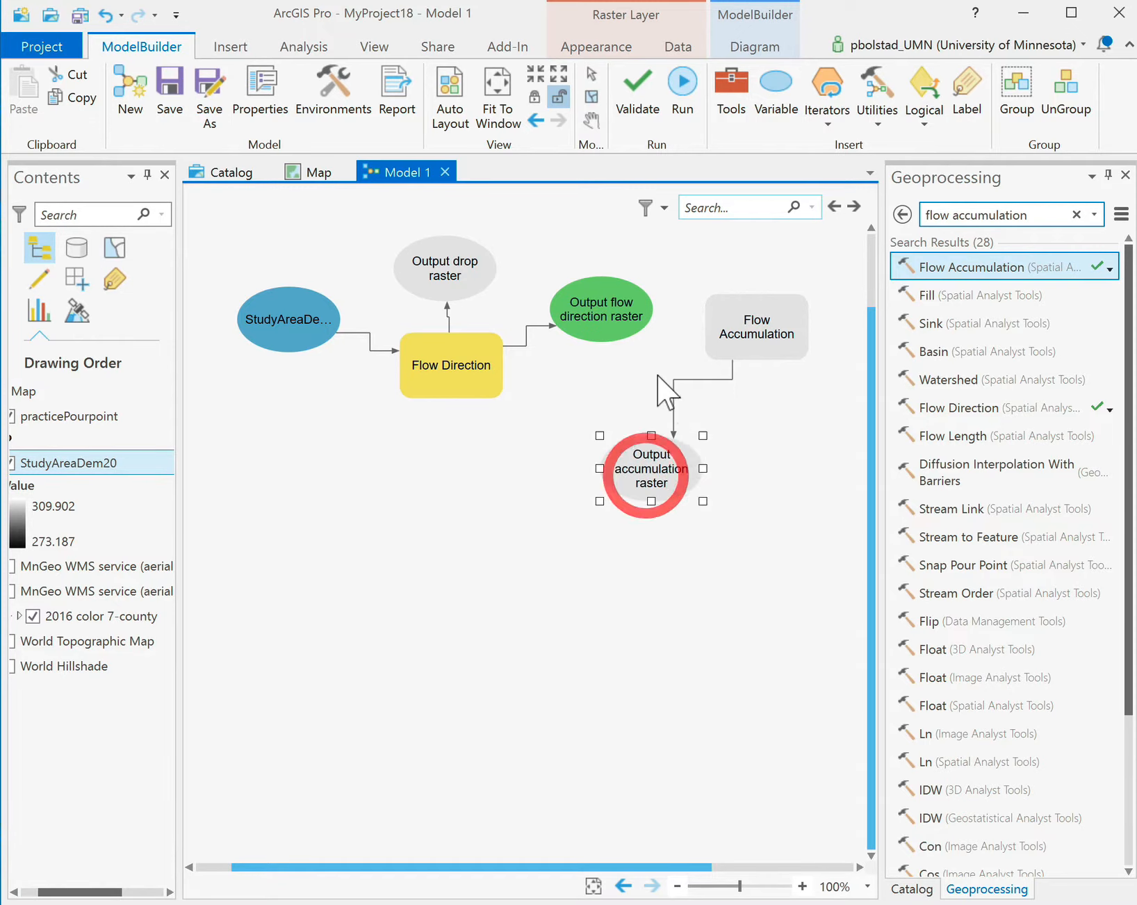
left_click_drag(625, 321, 732, 319)
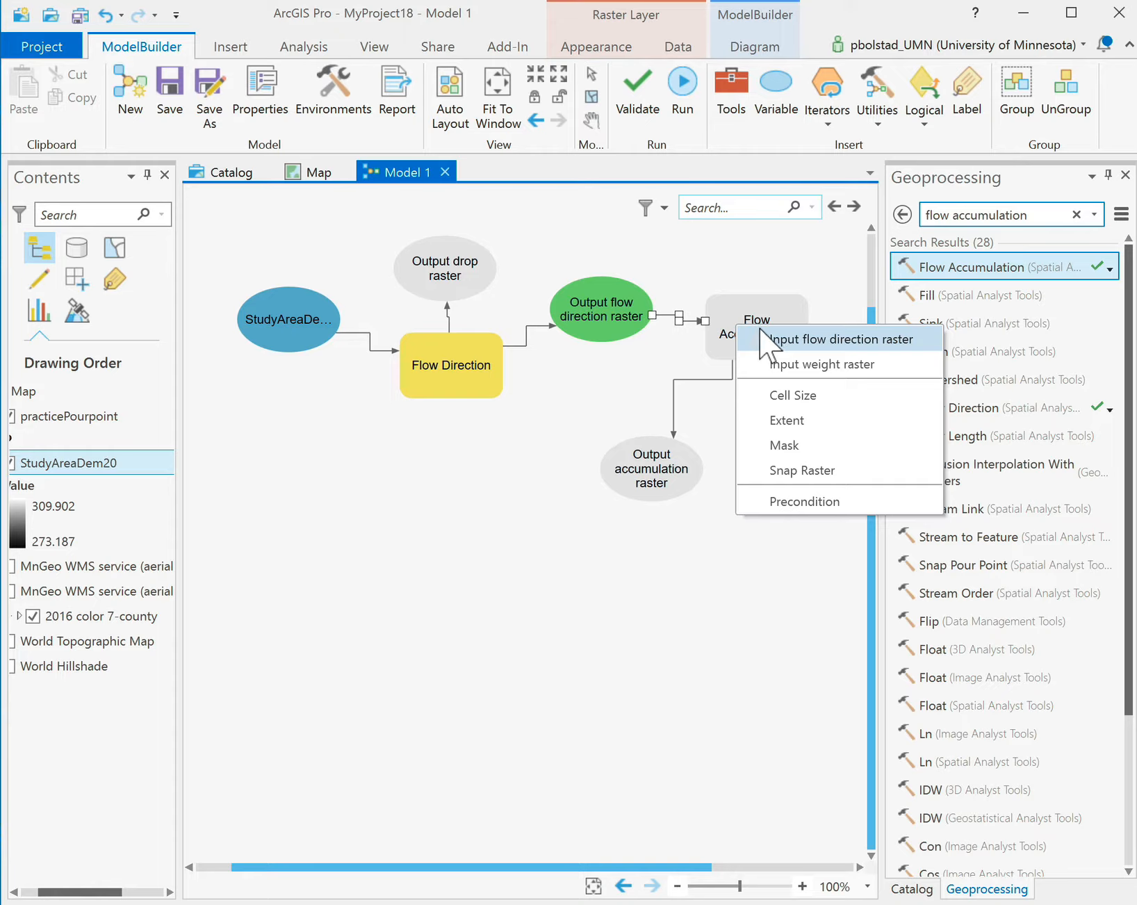
Use the flow direction raster as Flow Accumulation's input flow direction raster and reposition its output.
left_click(803, 339)
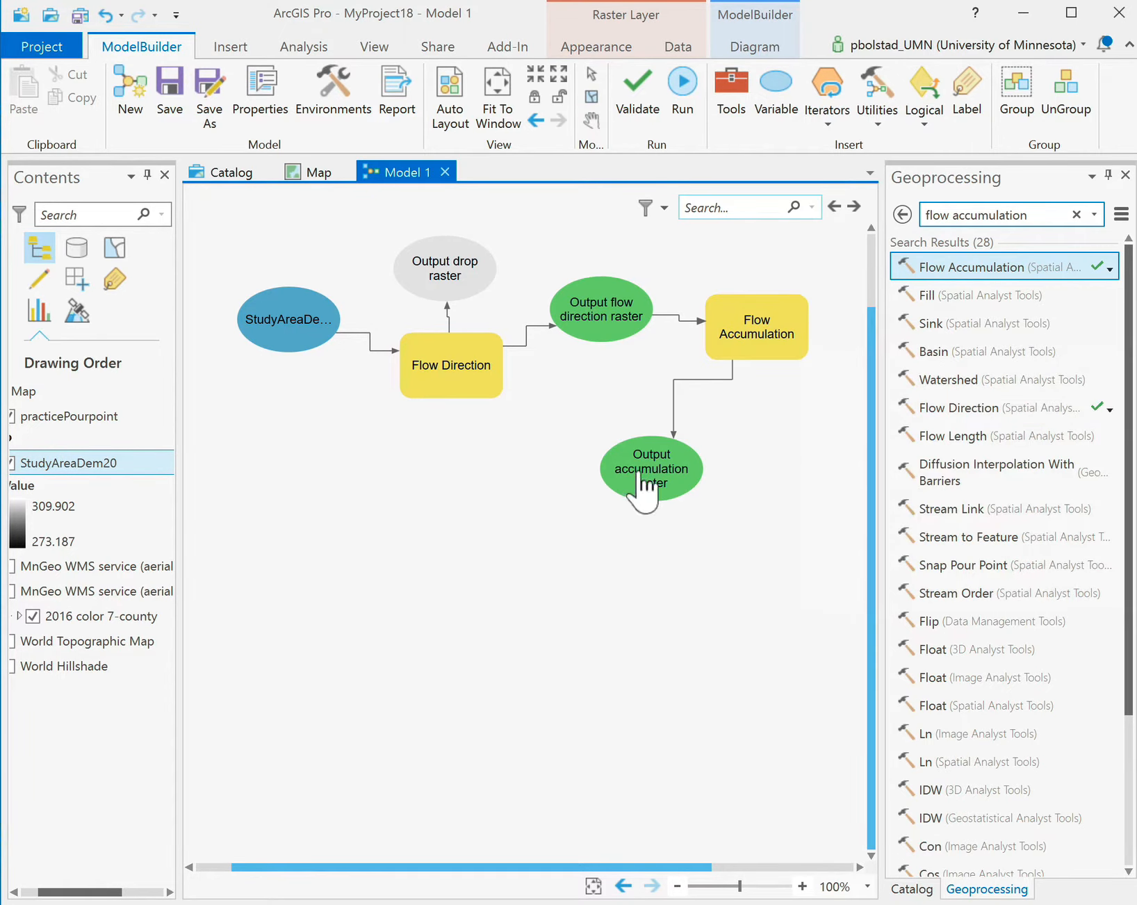
left_click_drag(639, 475, 669, 442)
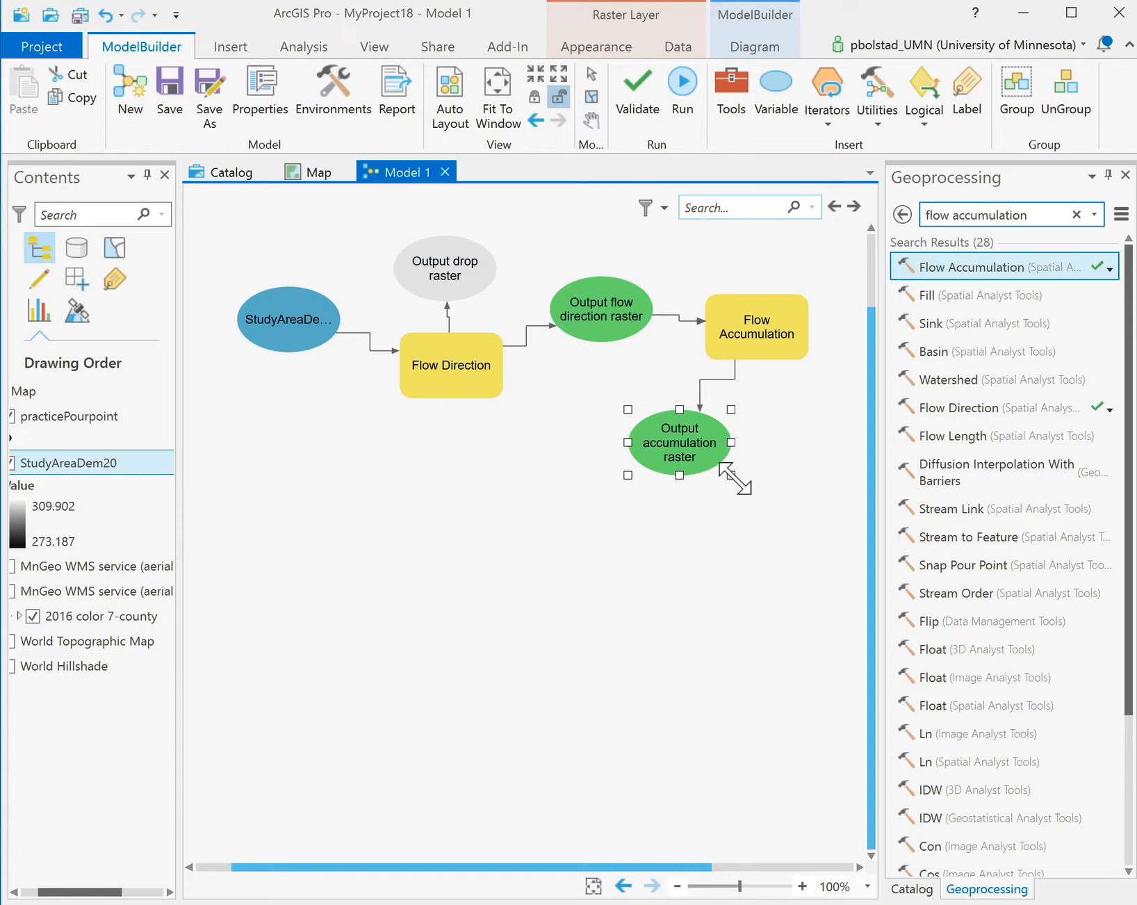
left_click(910, 888)
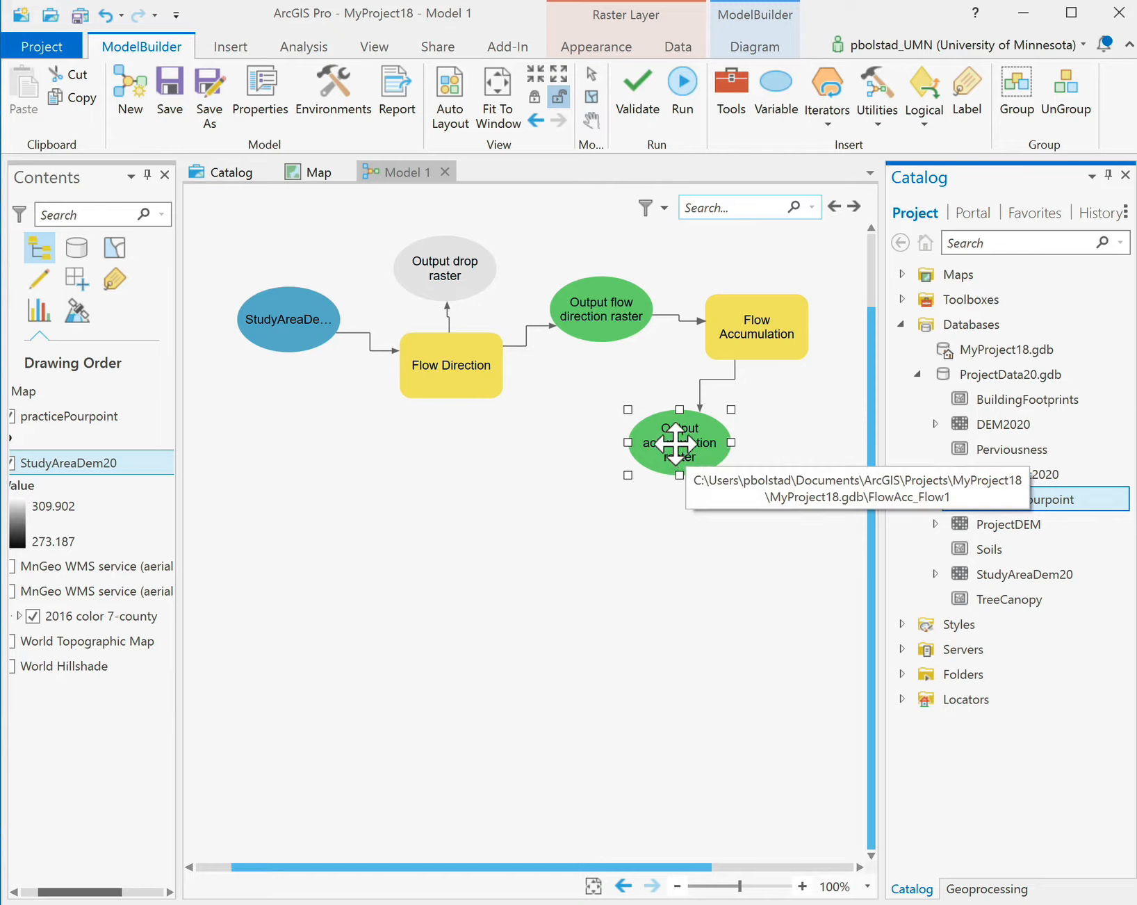
Nudge the accumulation output up-right, then select the old geoprocessing search text for replacement.
left_click_drag(675, 441, 700, 432)
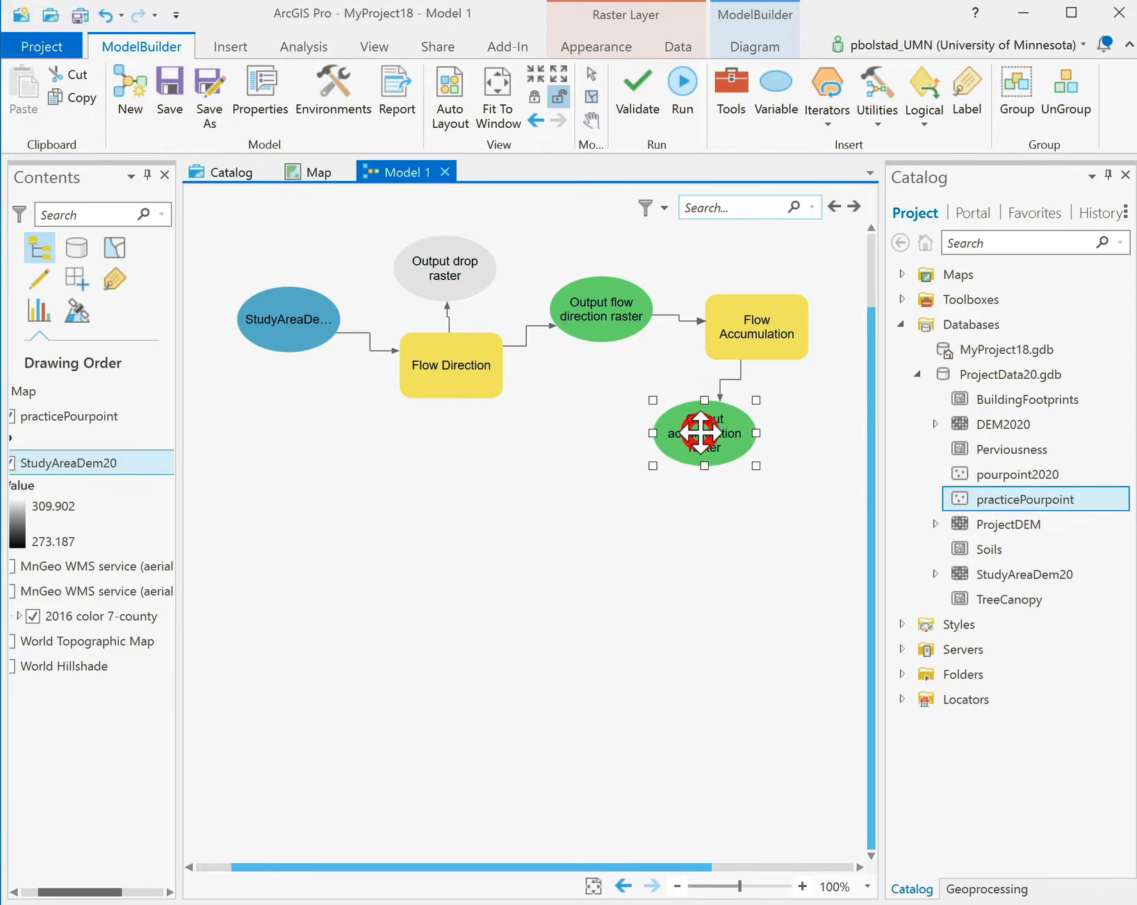
left_click(979, 889)
left_click_drag(1027, 215, 886, 213)
Search 'reclassify' and add the Spatial Analyst Reclassify tool to the model.
type("reclassify")
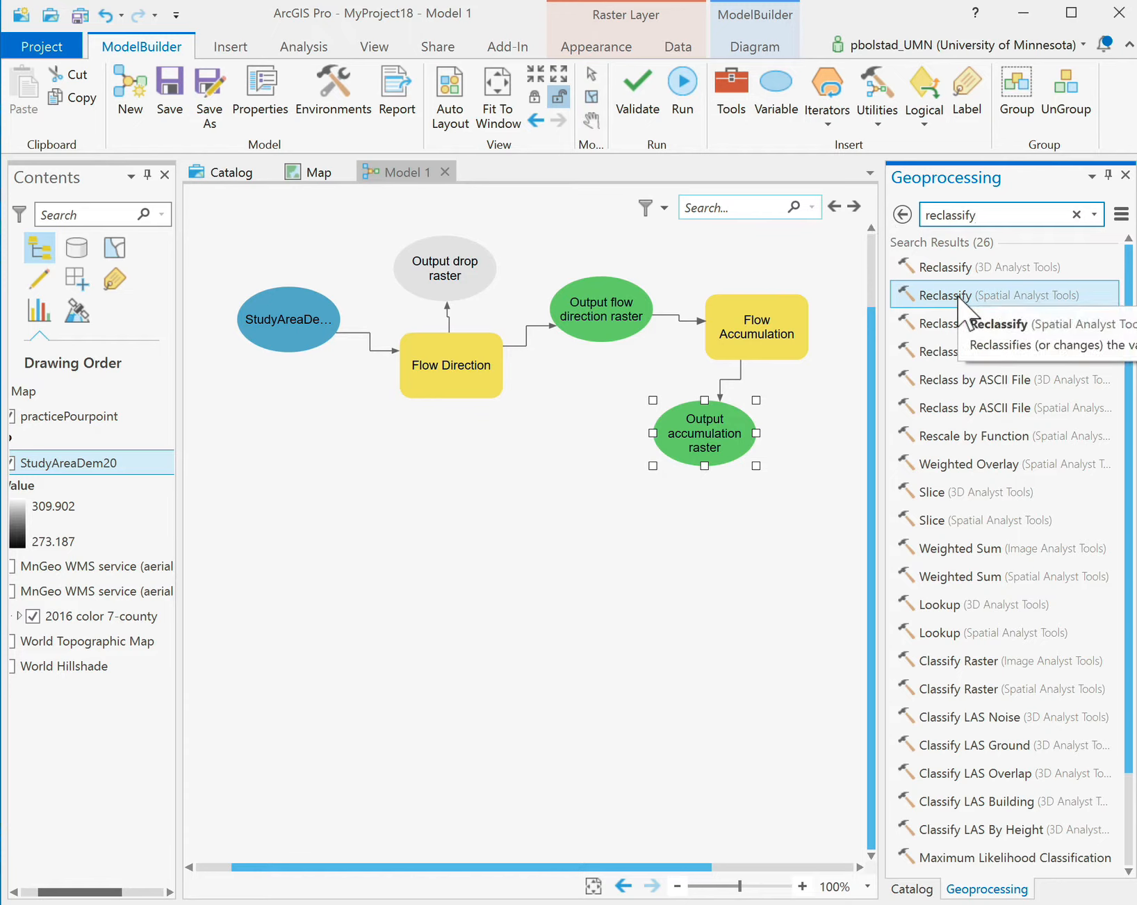
left_click_drag(947, 298, 565, 533)
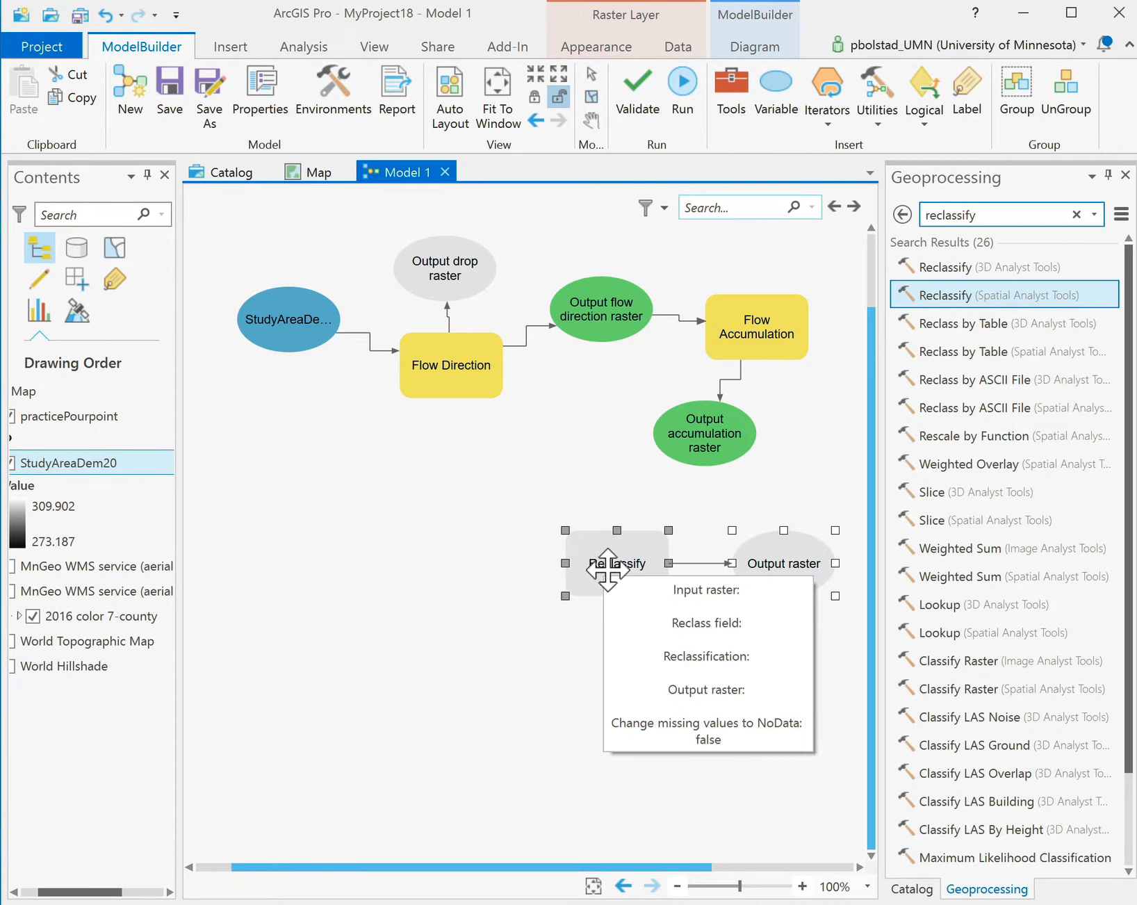
left_click(902, 214)
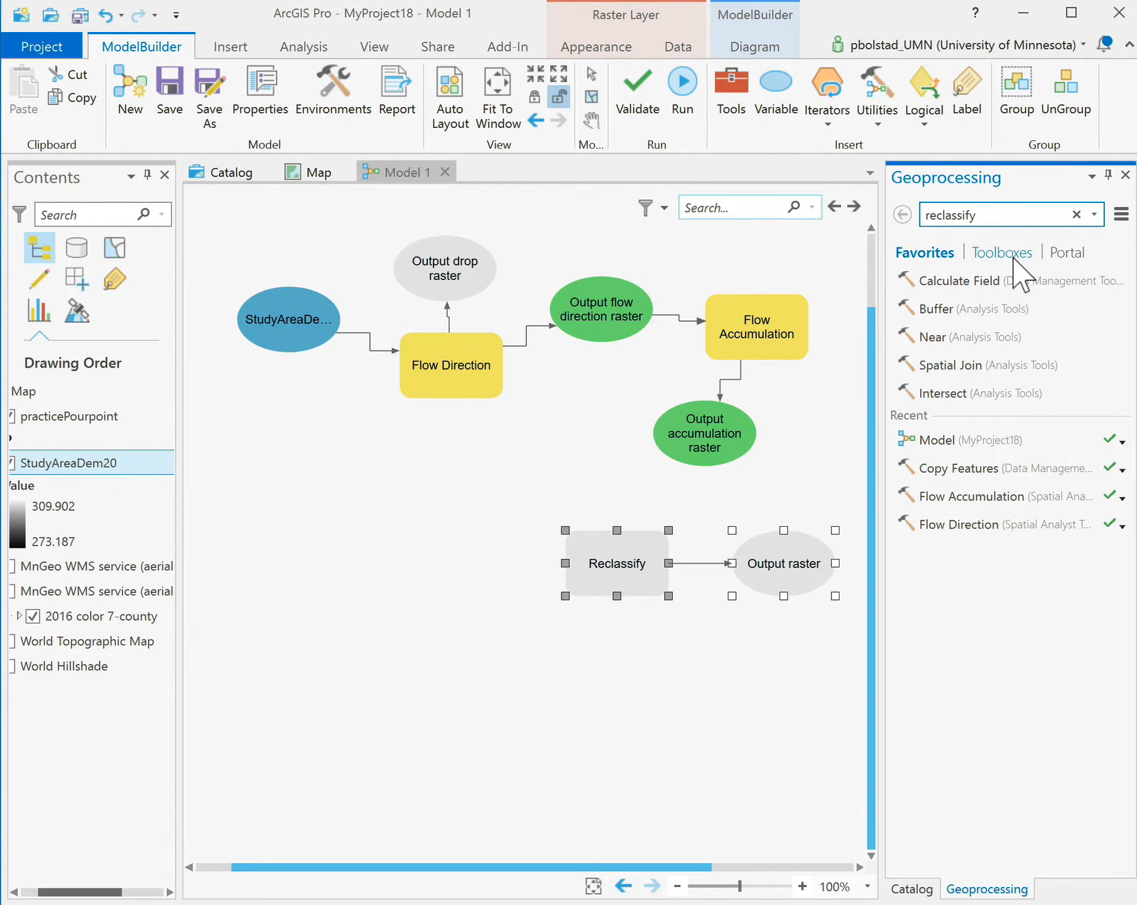
left_click(1016, 255)
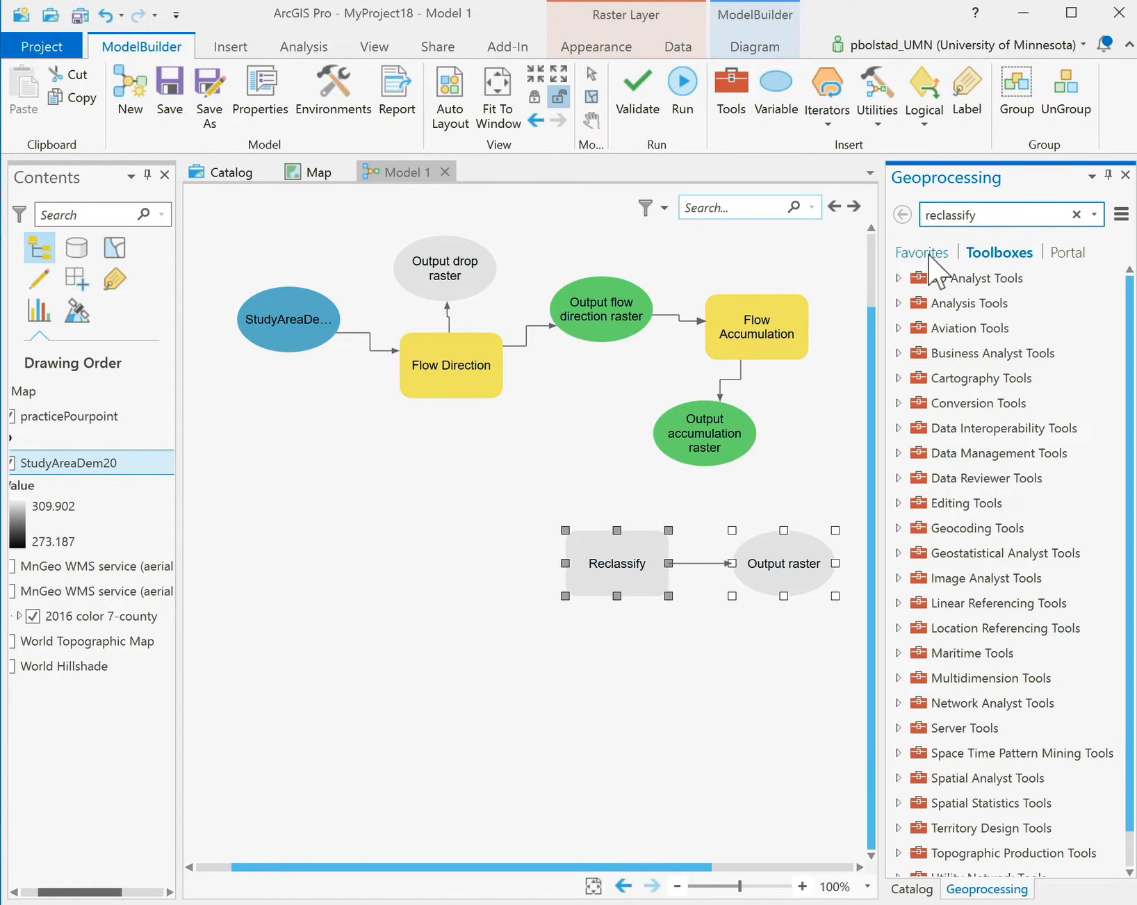
left_click(907, 251)
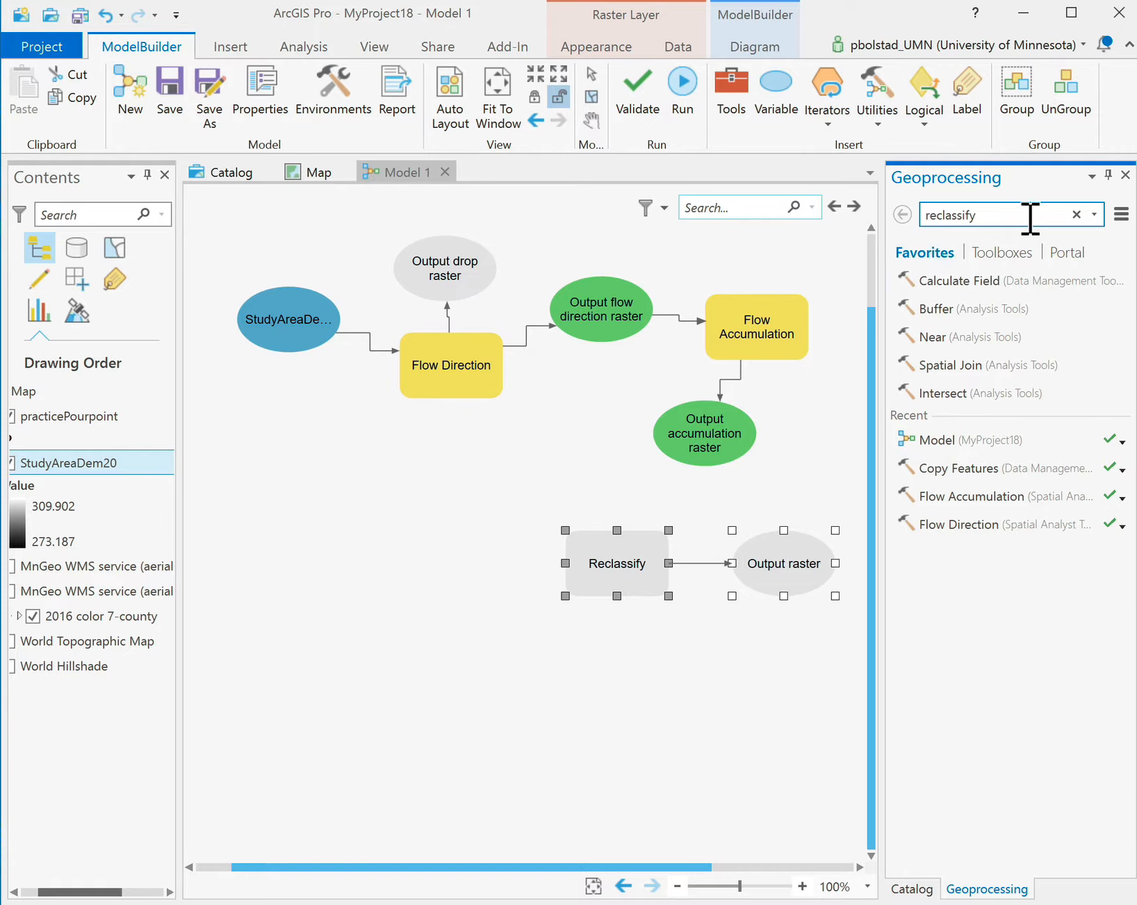
Move Reclassify below the accumulation output and place its Output raster to its left.
left_click(622, 716)
left_click_drag(613, 570, 602, 499)
left_click(775, 567)
left_click_drag(764, 596, 416, 495)
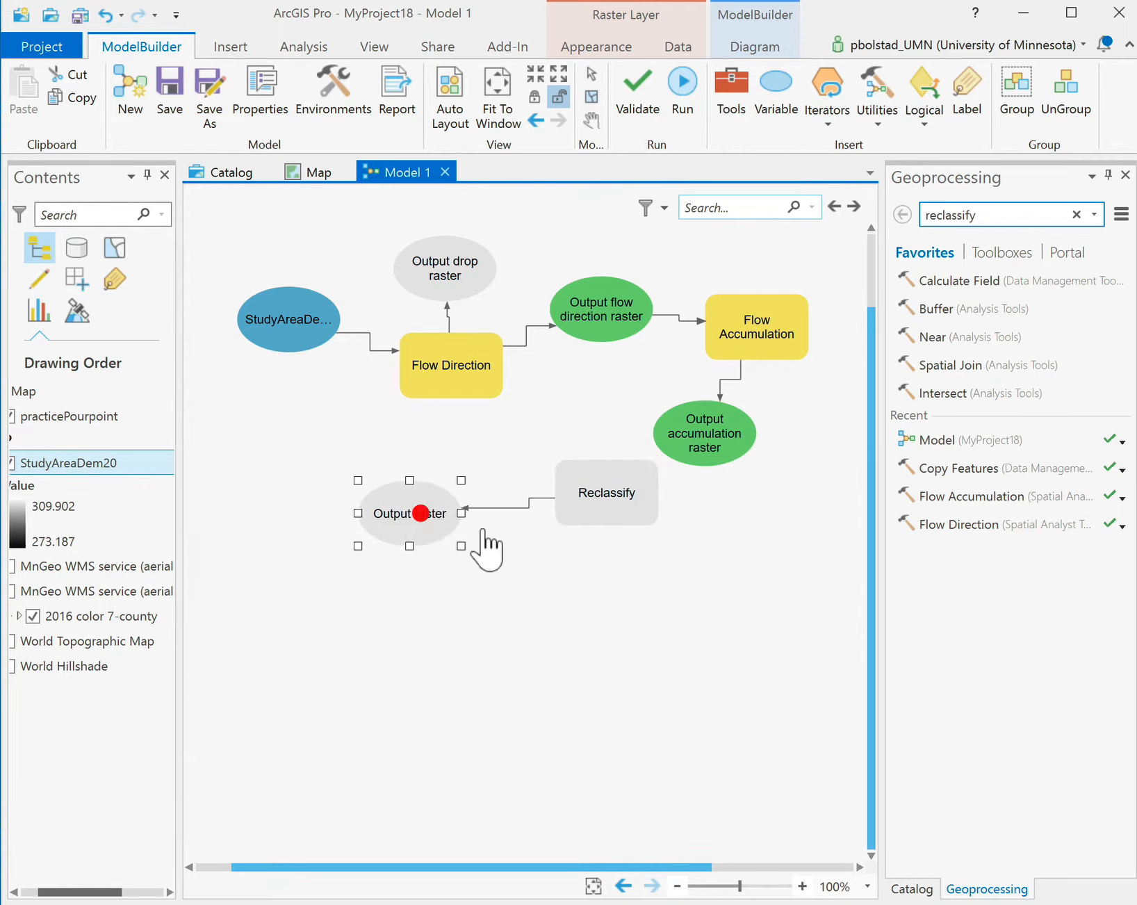
left_click(575, 483)
Place Reclassify beneath the accumulation output and connect that output as its input raster.
left_click_drag(636, 486, 584, 472)
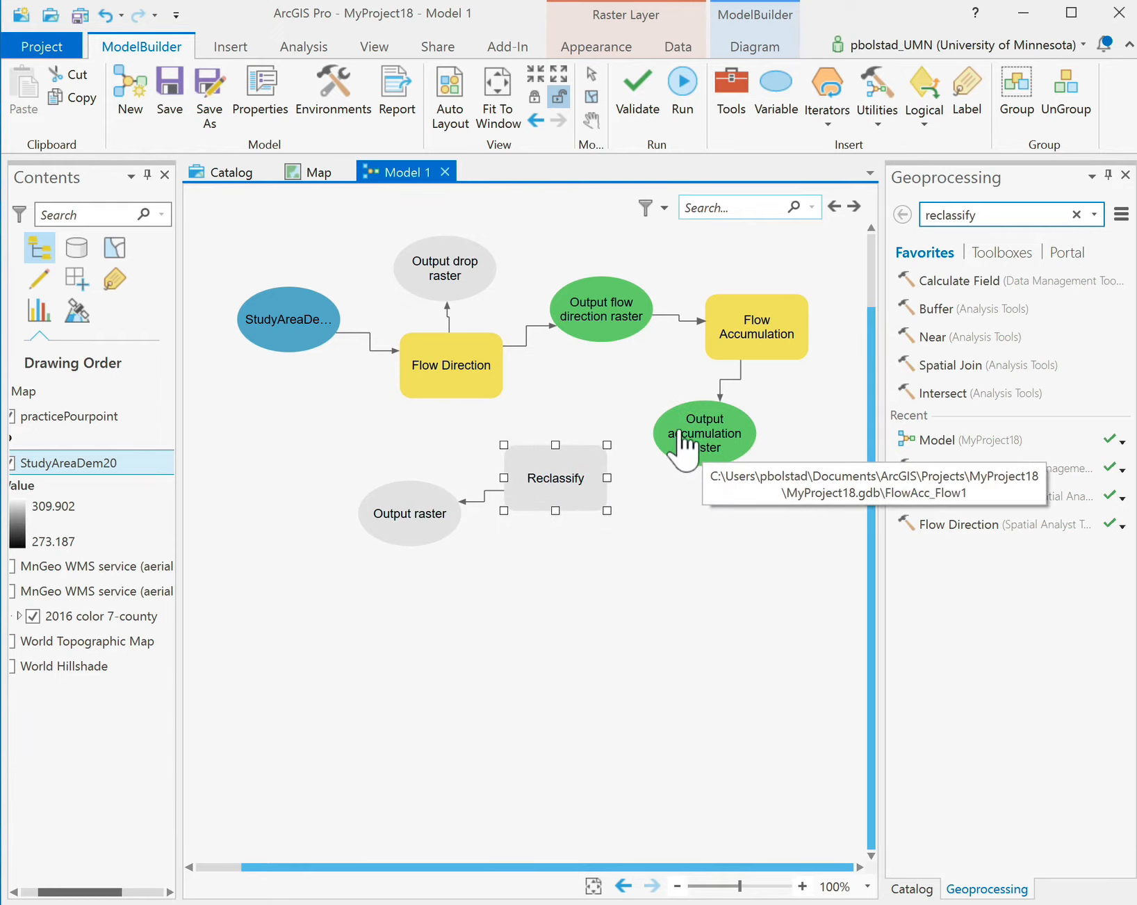
left_click_drag(660, 445, 573, 467)
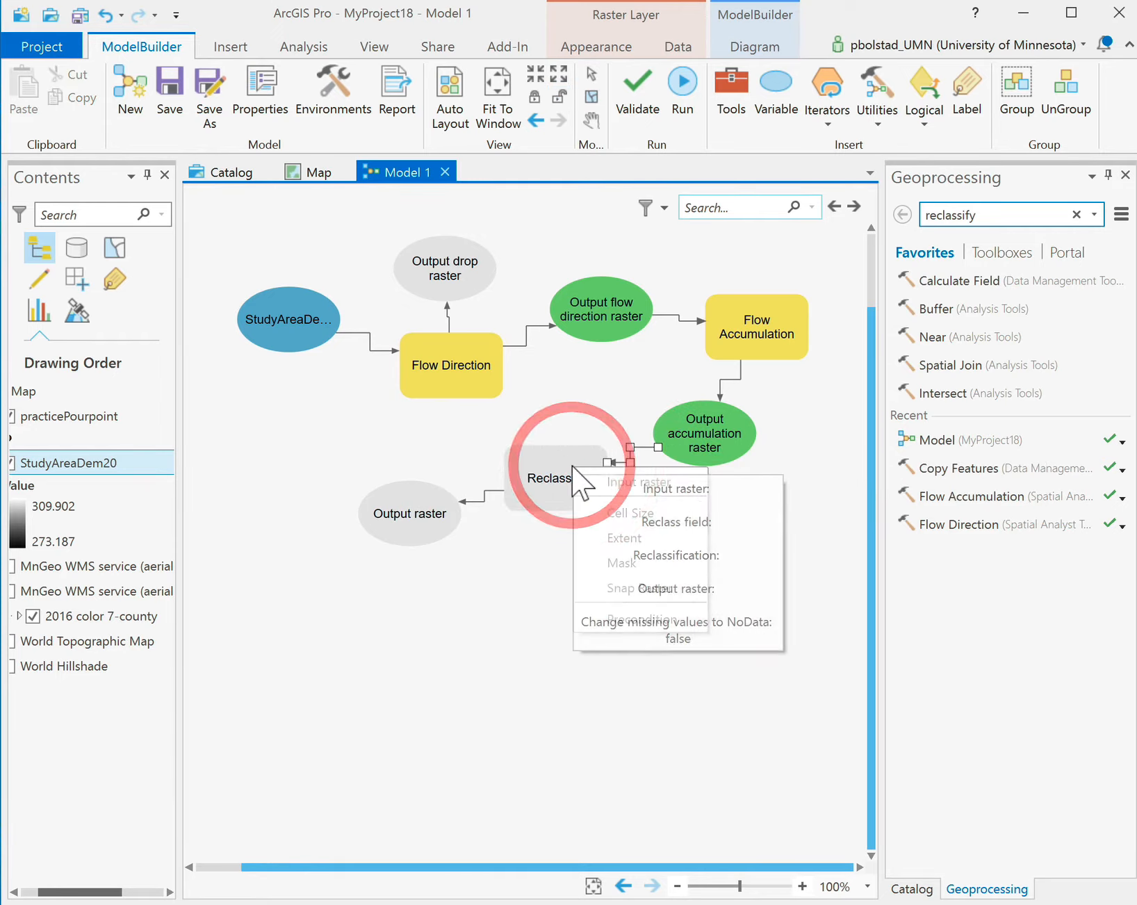
left_click(633, 482)
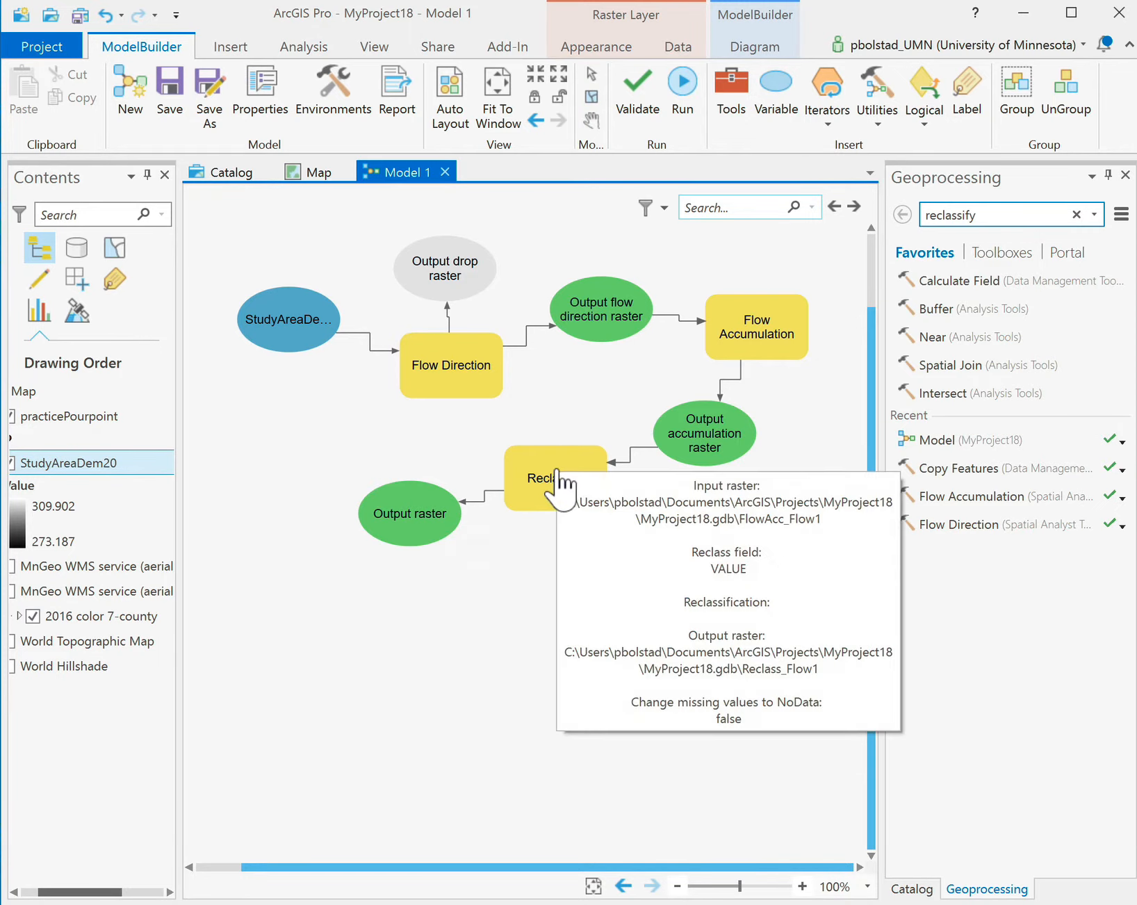
Bring up the context menu for the Reclassify step.
right_click(536, 473)
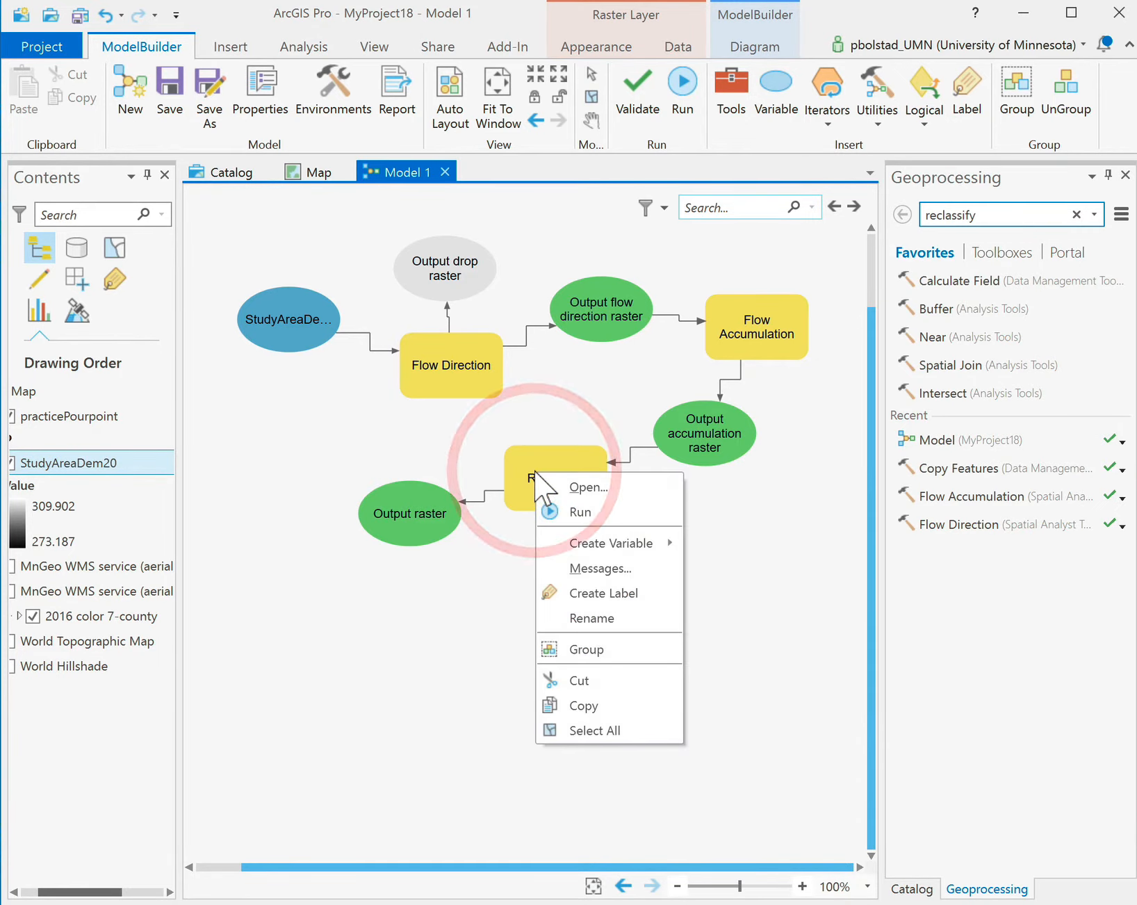
left_click(323, 455)
right_click(564, 473)
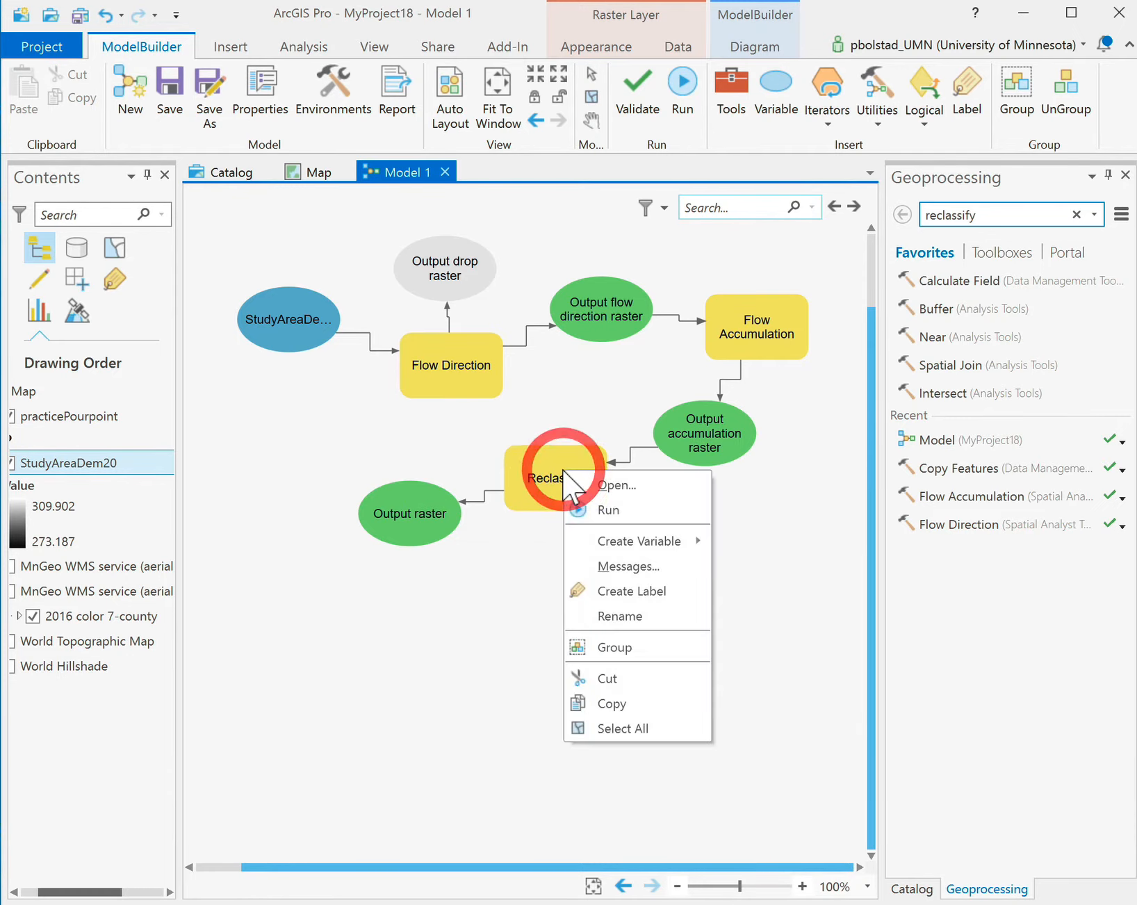
In Reclassify's parameters, add a first reclass row mapping 0–300 to NODATA.
left_click(584, 483)
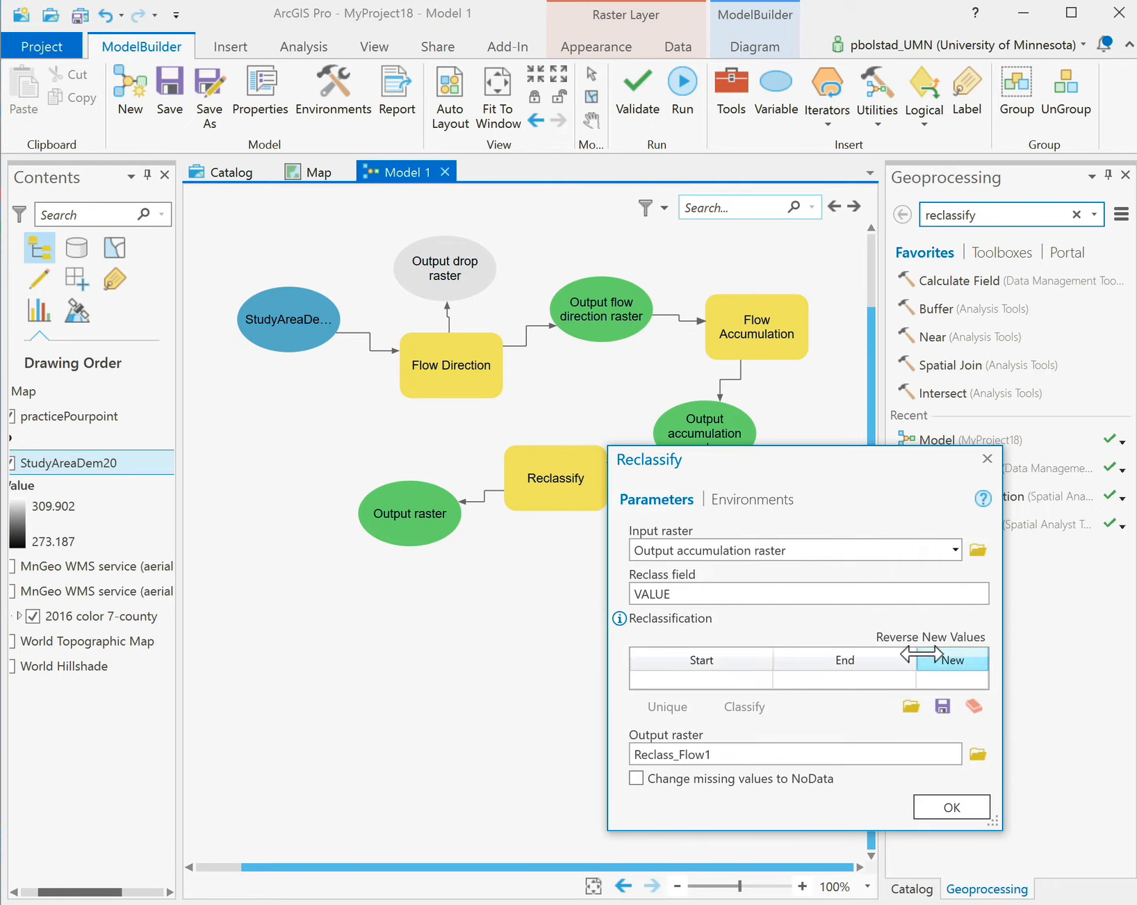
left_click_drag(893, 479, 924, 177)
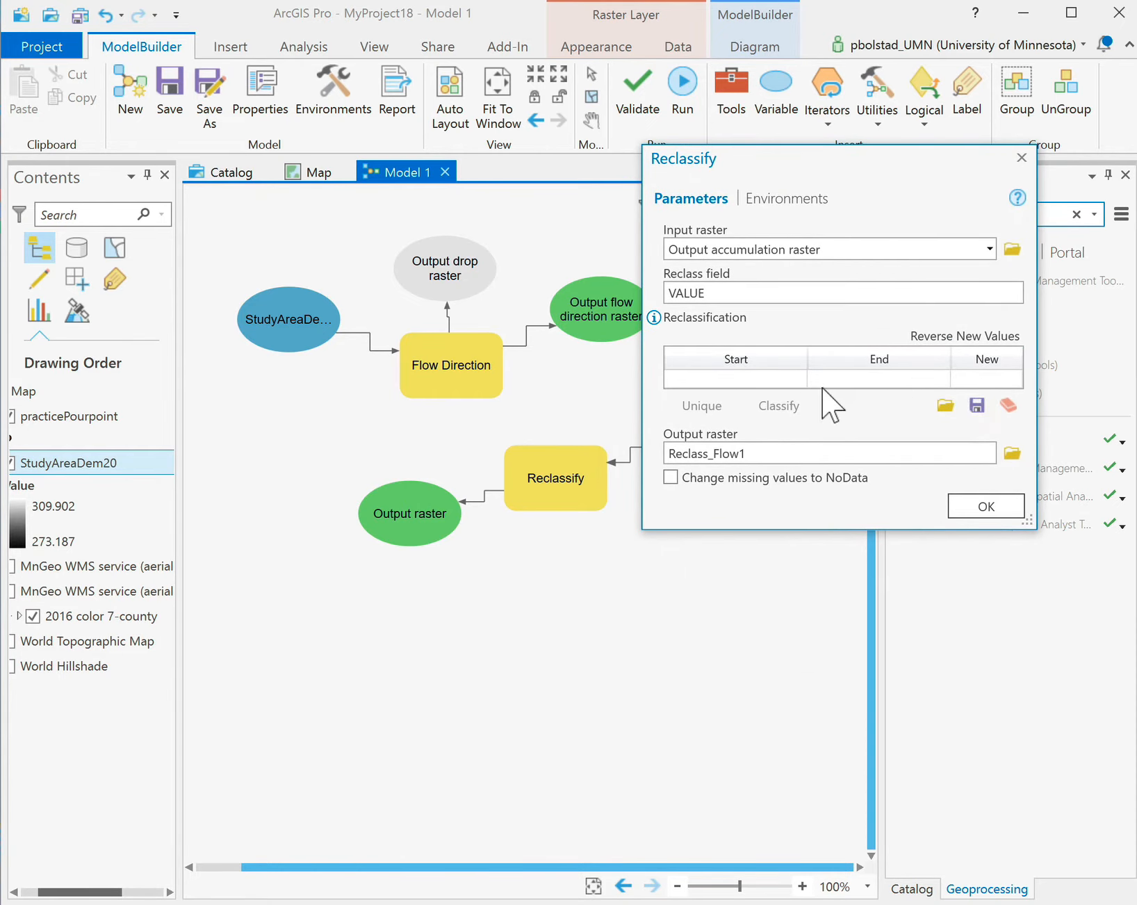
left_click(729, 380)
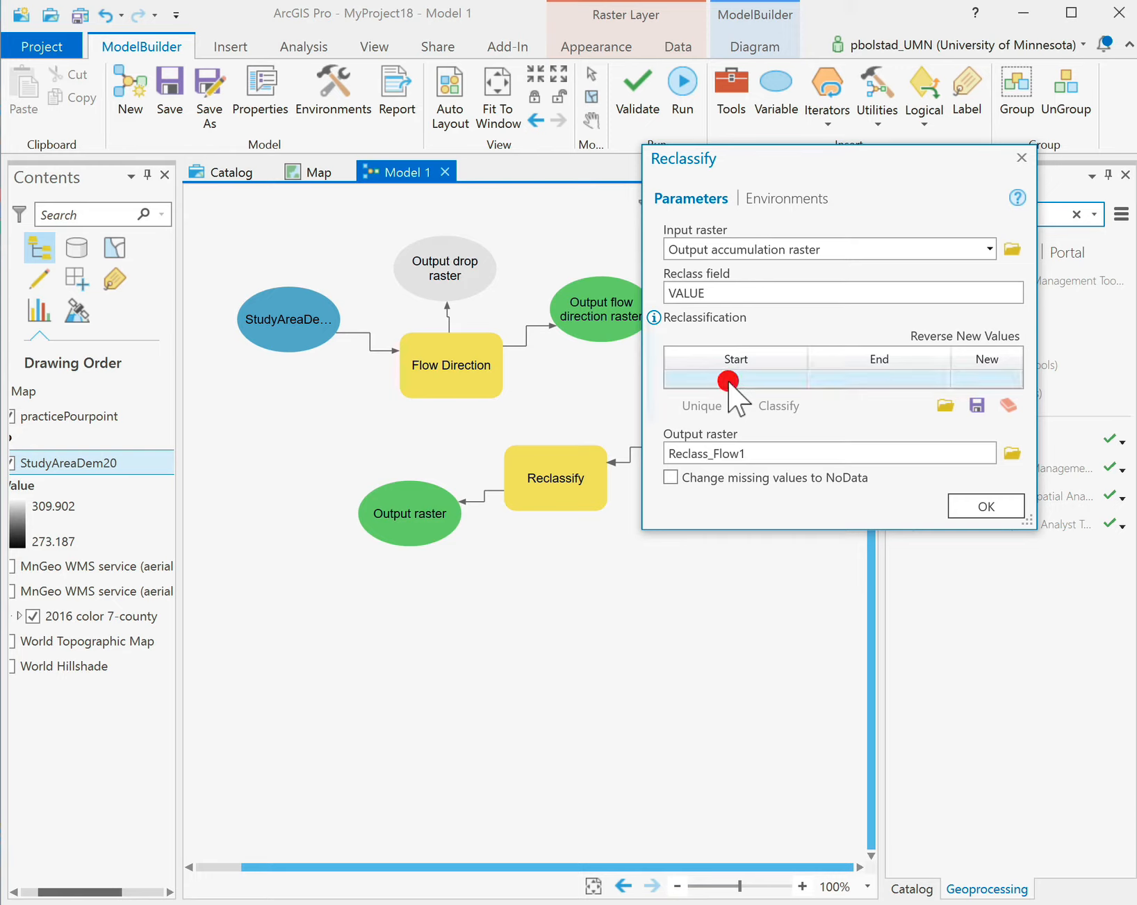
left_click(729, 381)
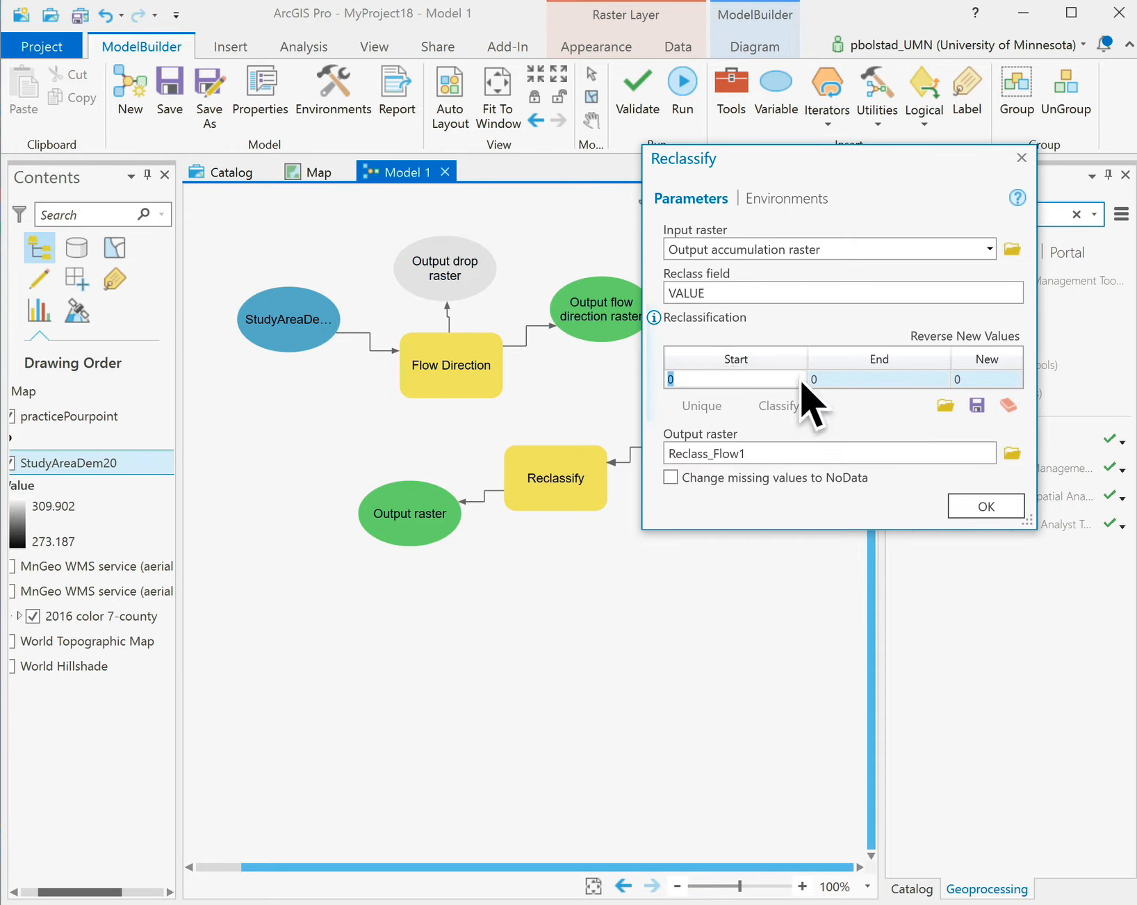
left_click(820, 380)
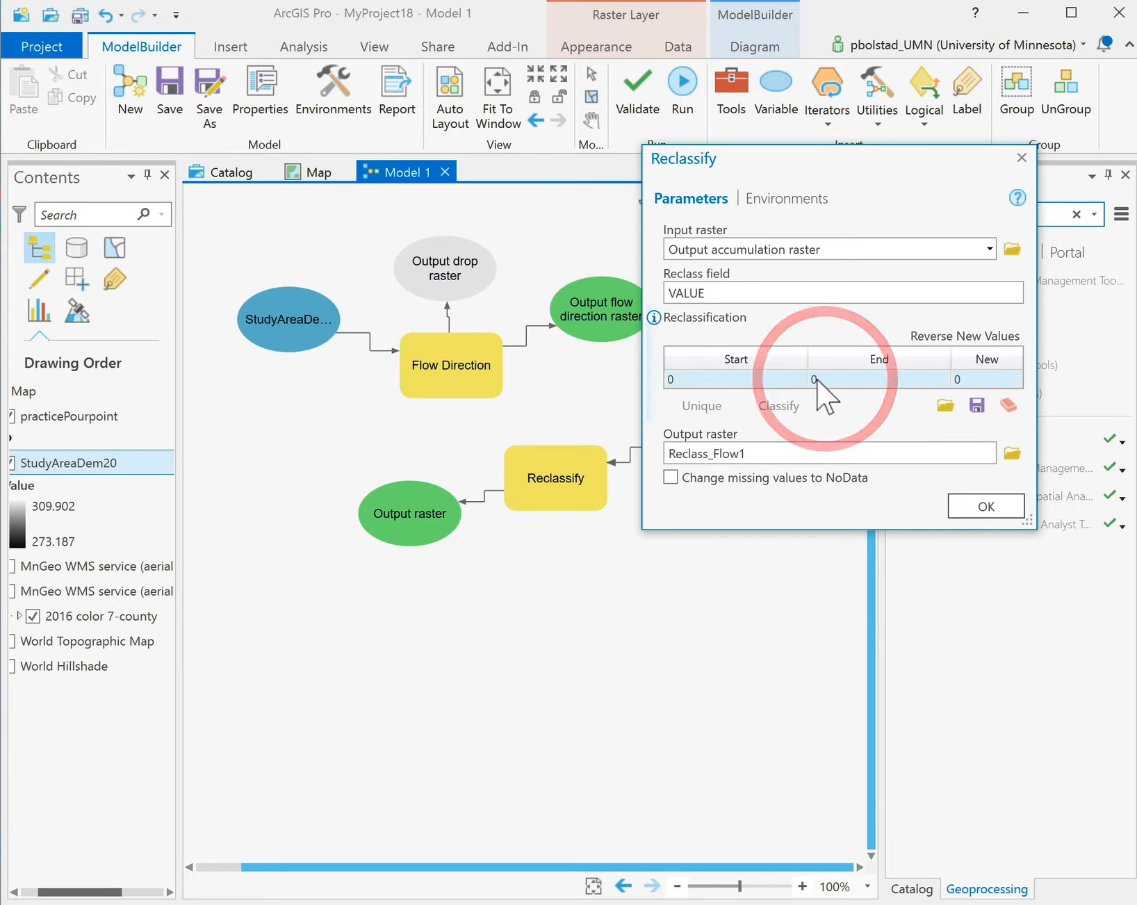
left_click(817, 380)
double_click(811, 379)
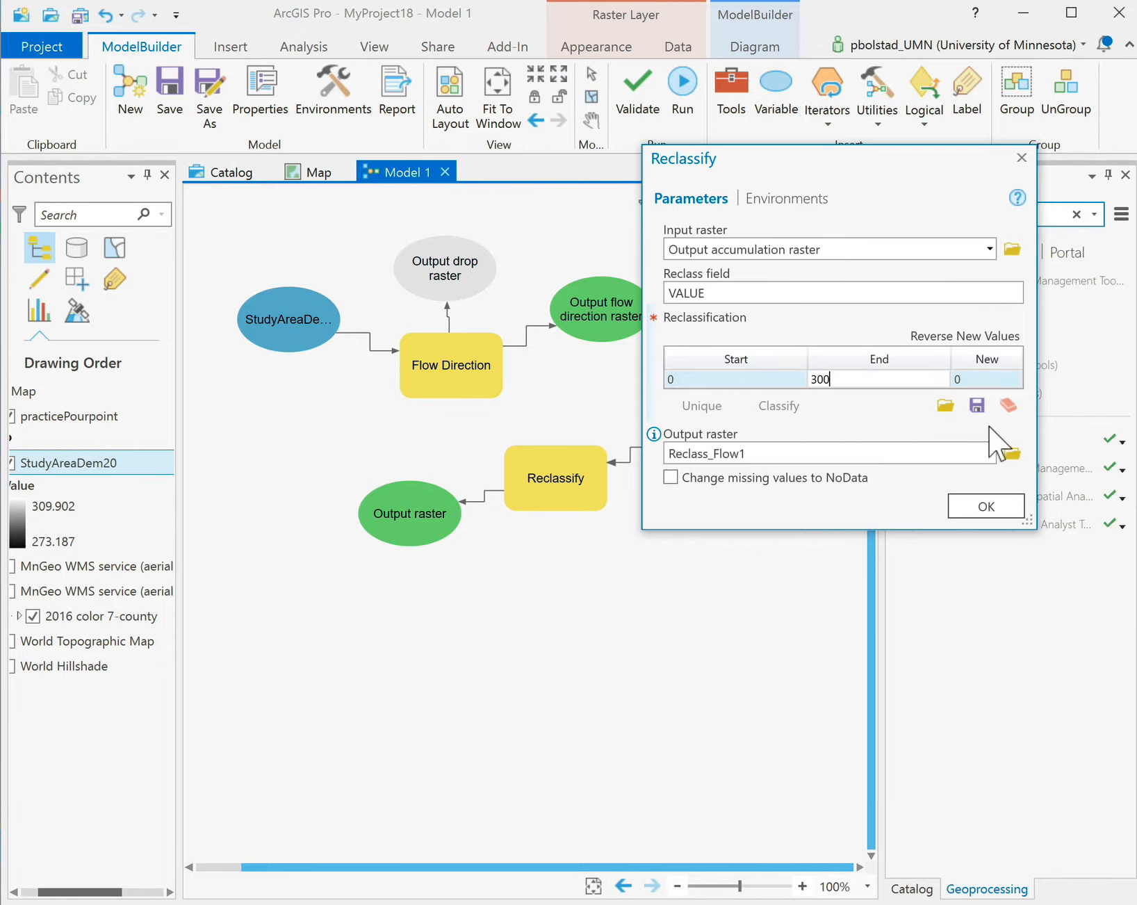
left_click(976, 379)
double_click(977, 379)
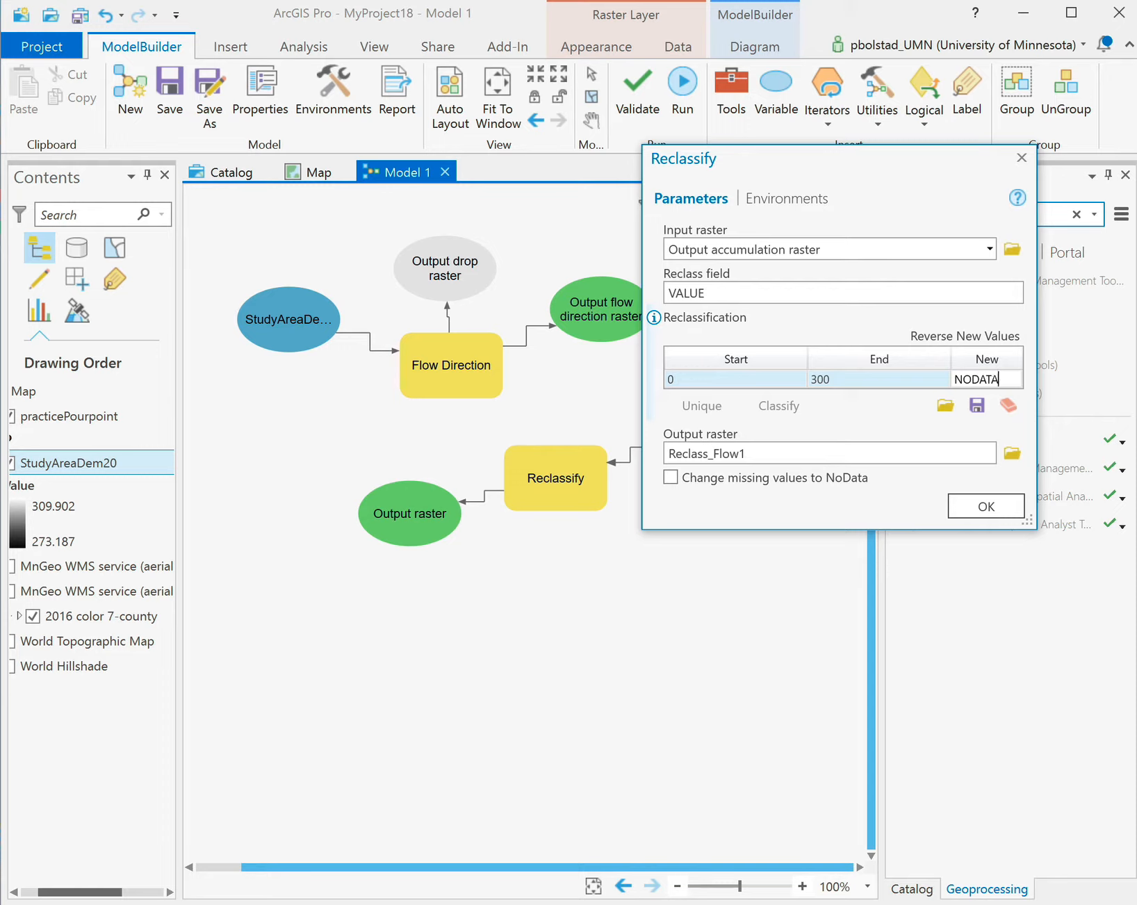
type("NODATA")
key("Return")
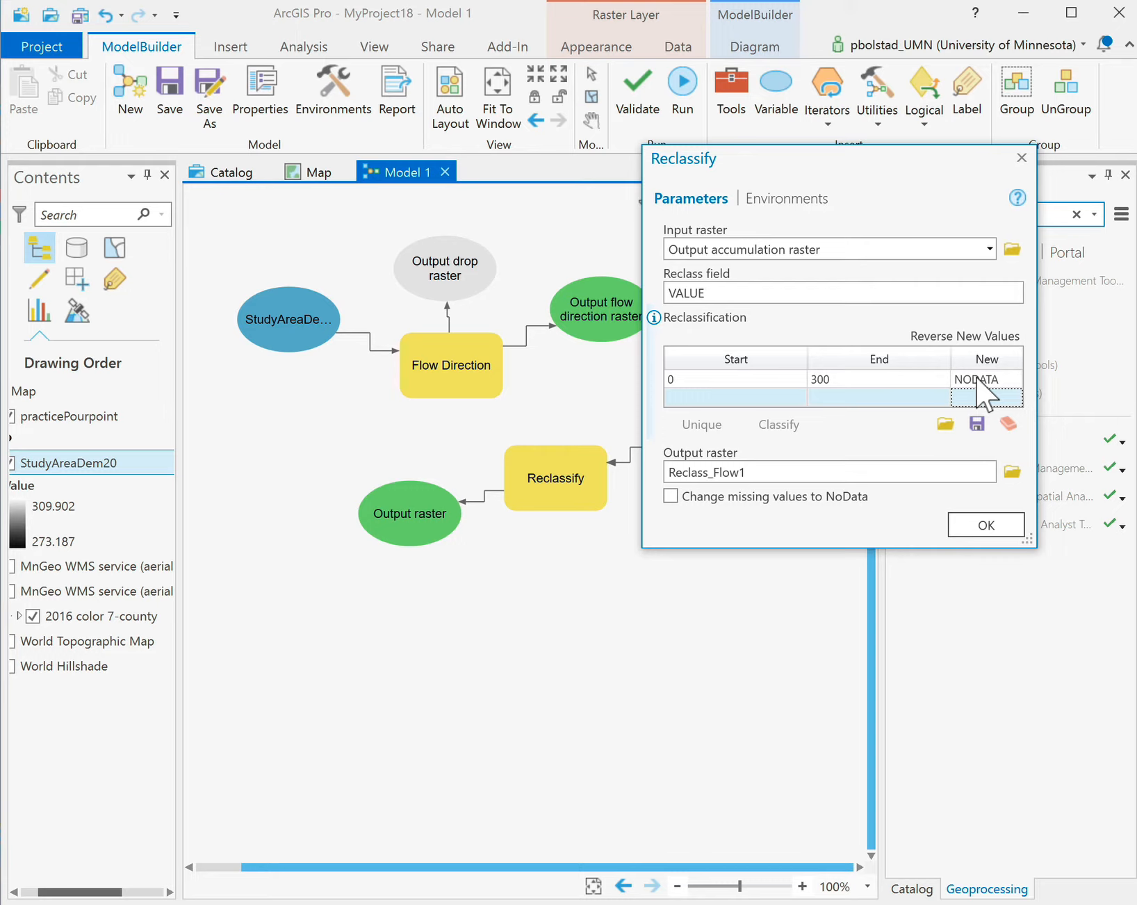
left_click(717, 398)
left_click(714, 398)
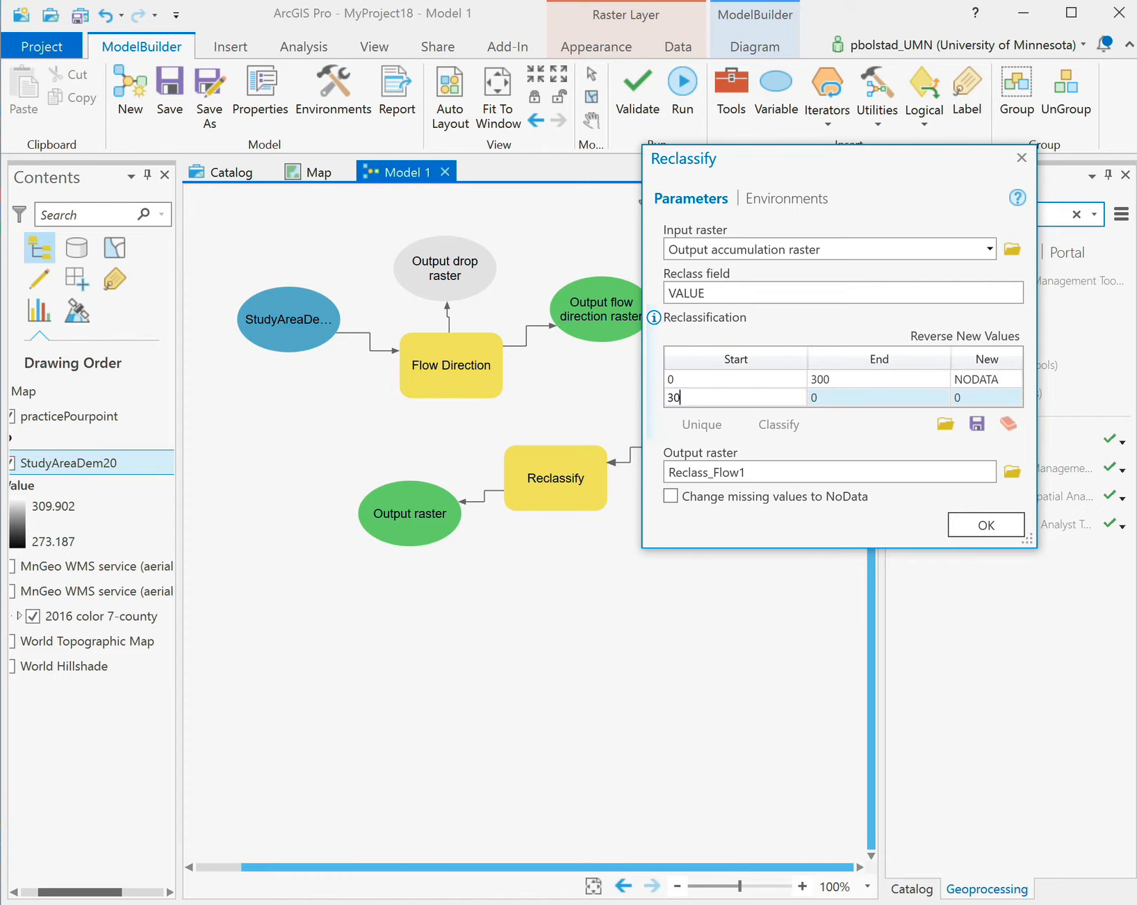
left_click(824, 398)
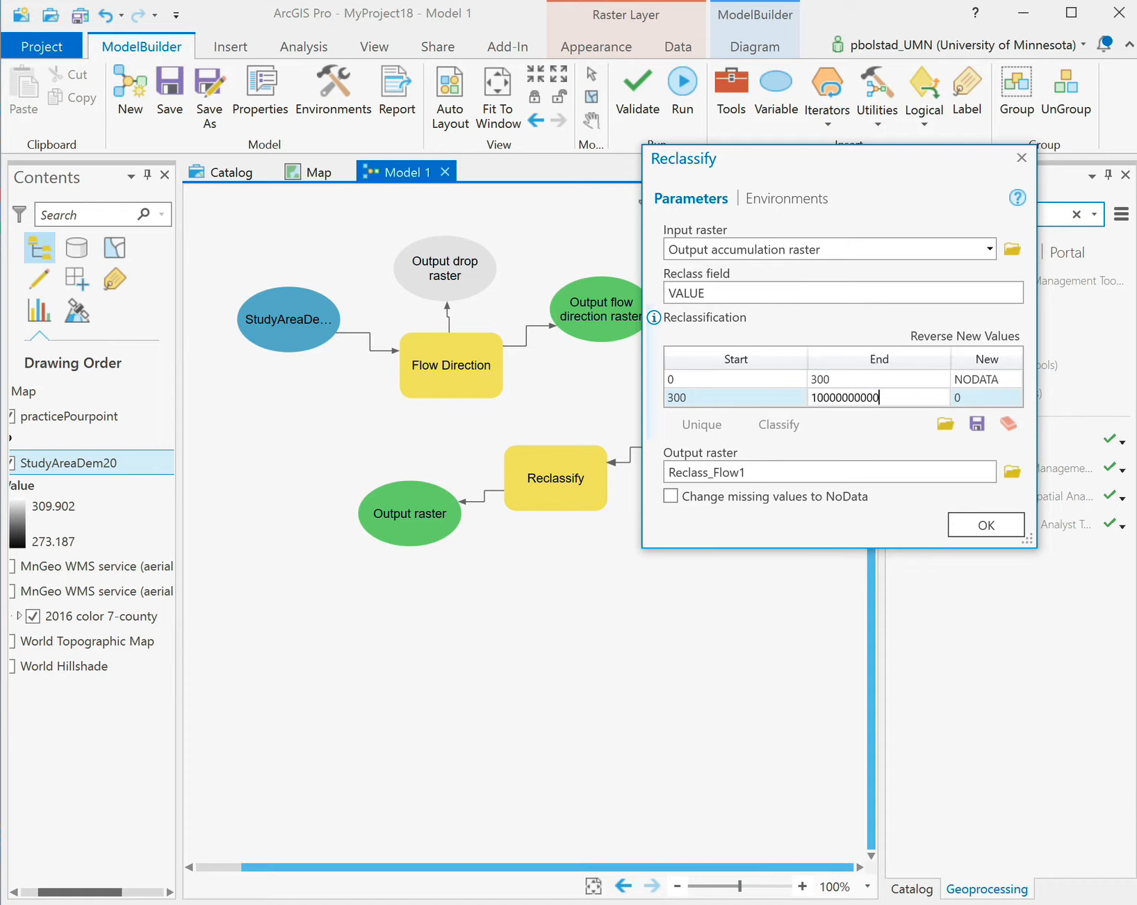
left_click(962, 397)
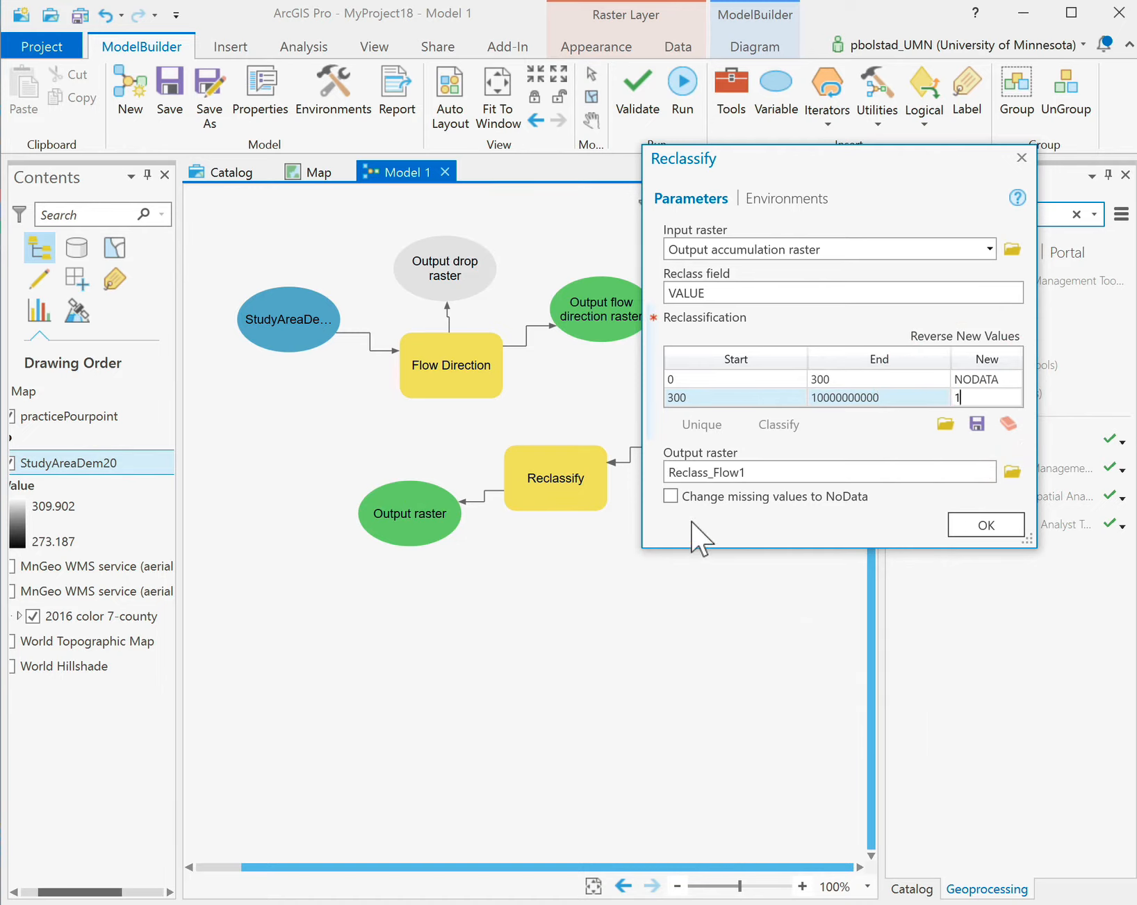
left_click(671, 496)
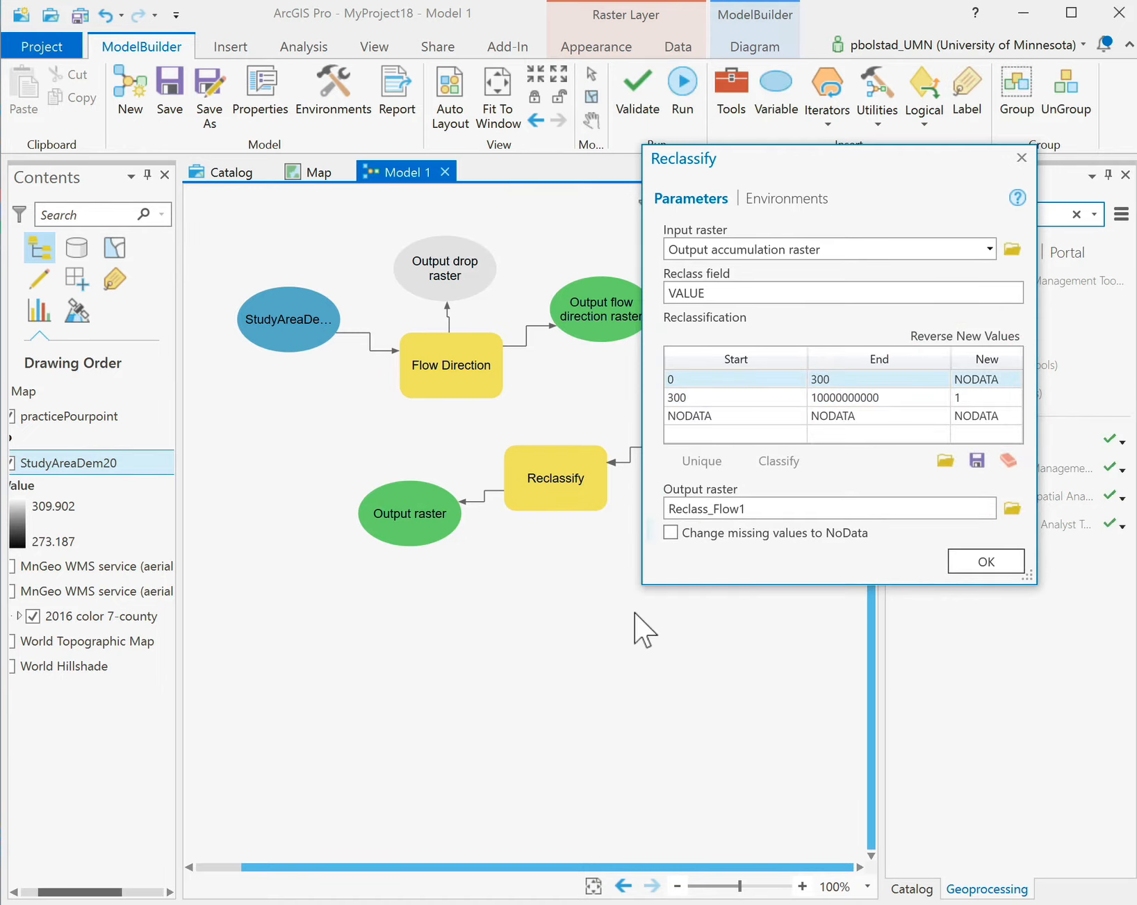
left_click(671, 533)
Leave the output path unchanged, apply Reclassify, and move Reclass_Flow1 level with Reclassify.
left_click(1011, 509)
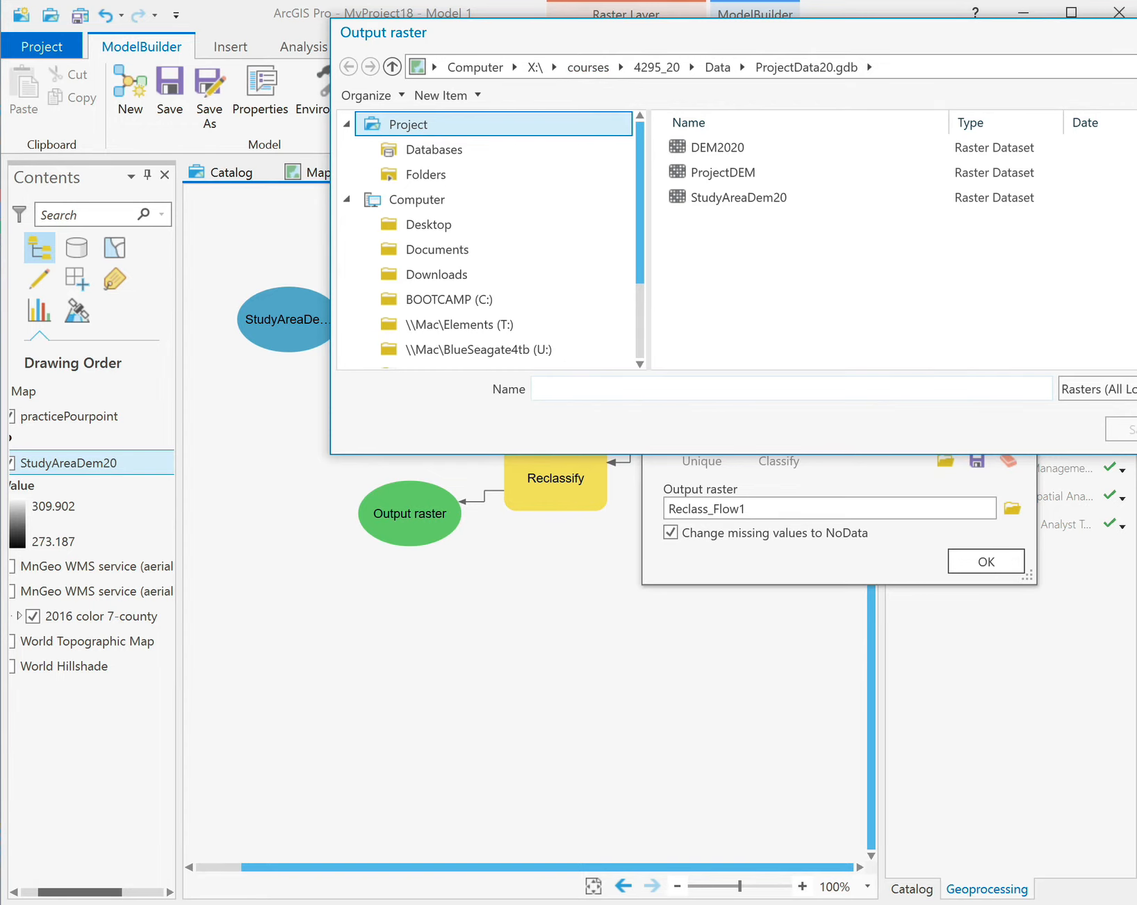
key("Escape")
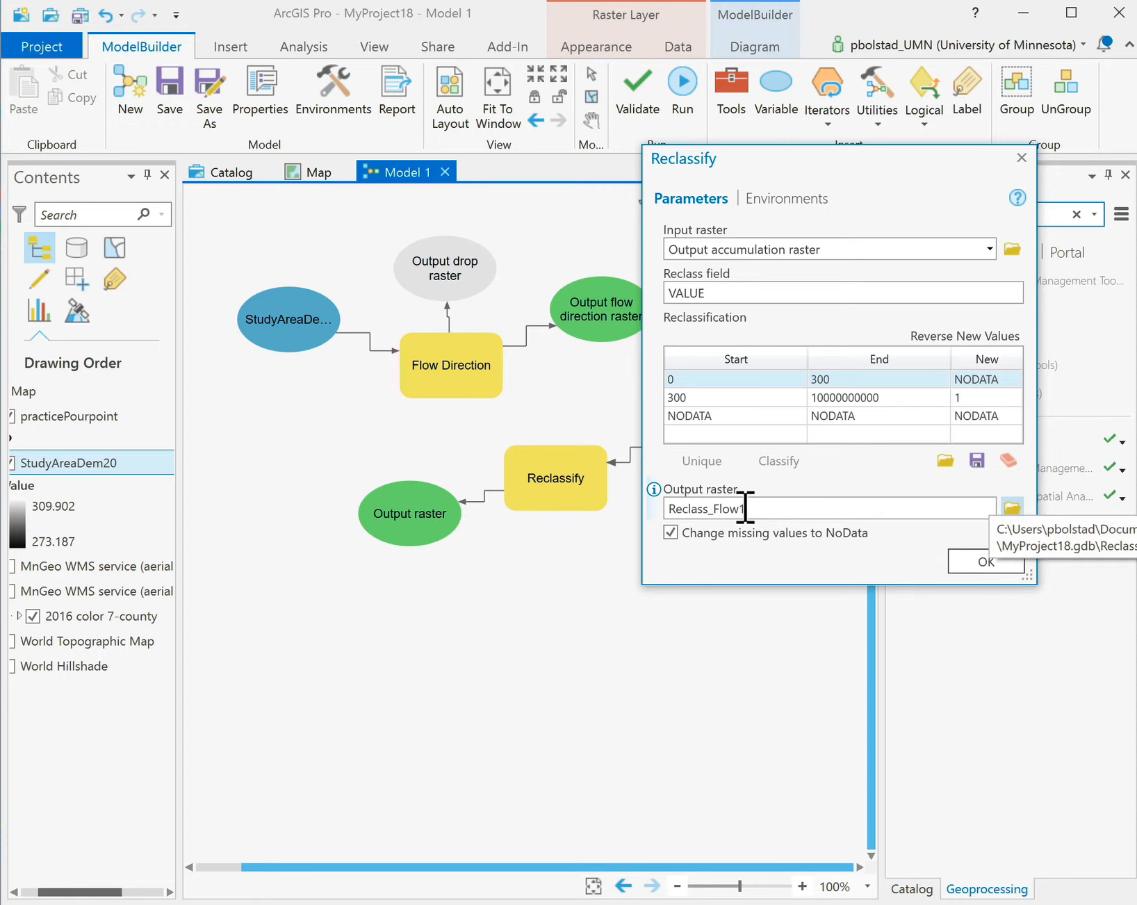
left_click(984, 569)
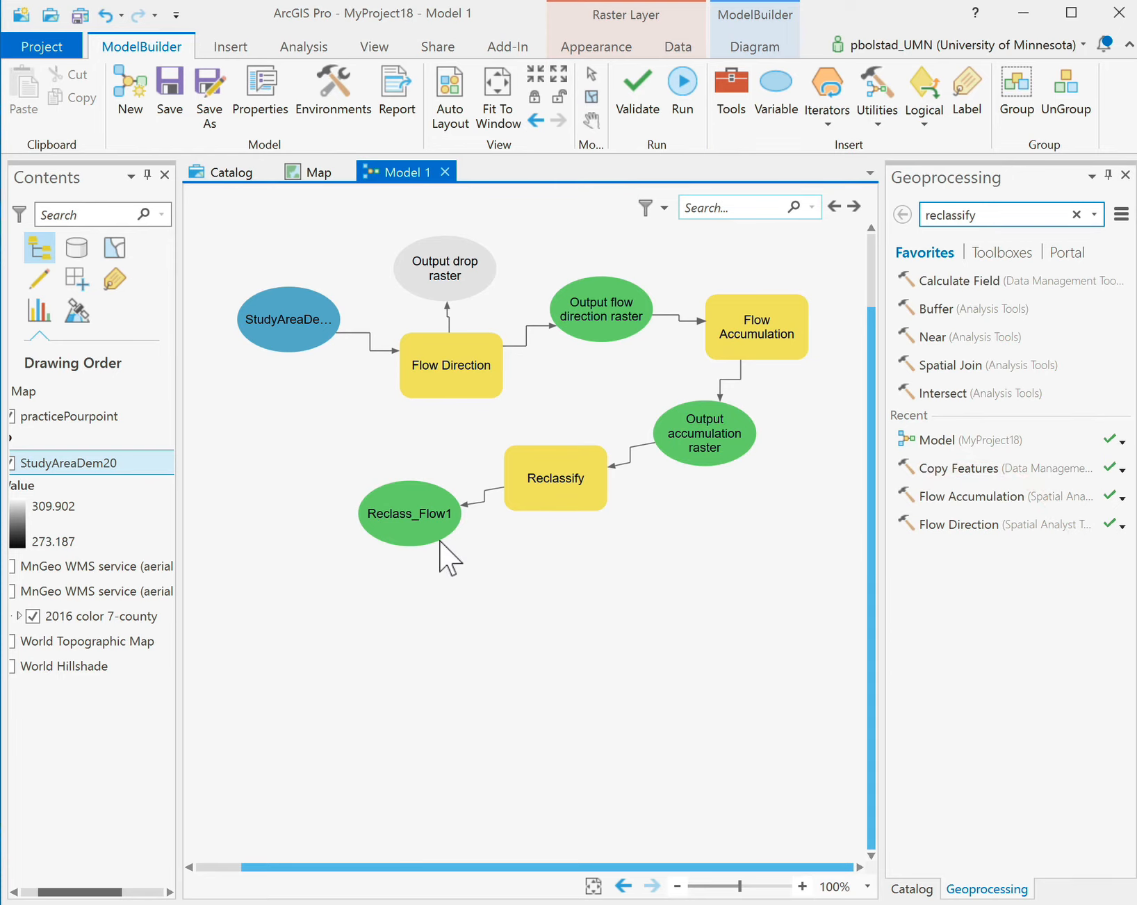
left_click_drag(409, 519, 414, 470)
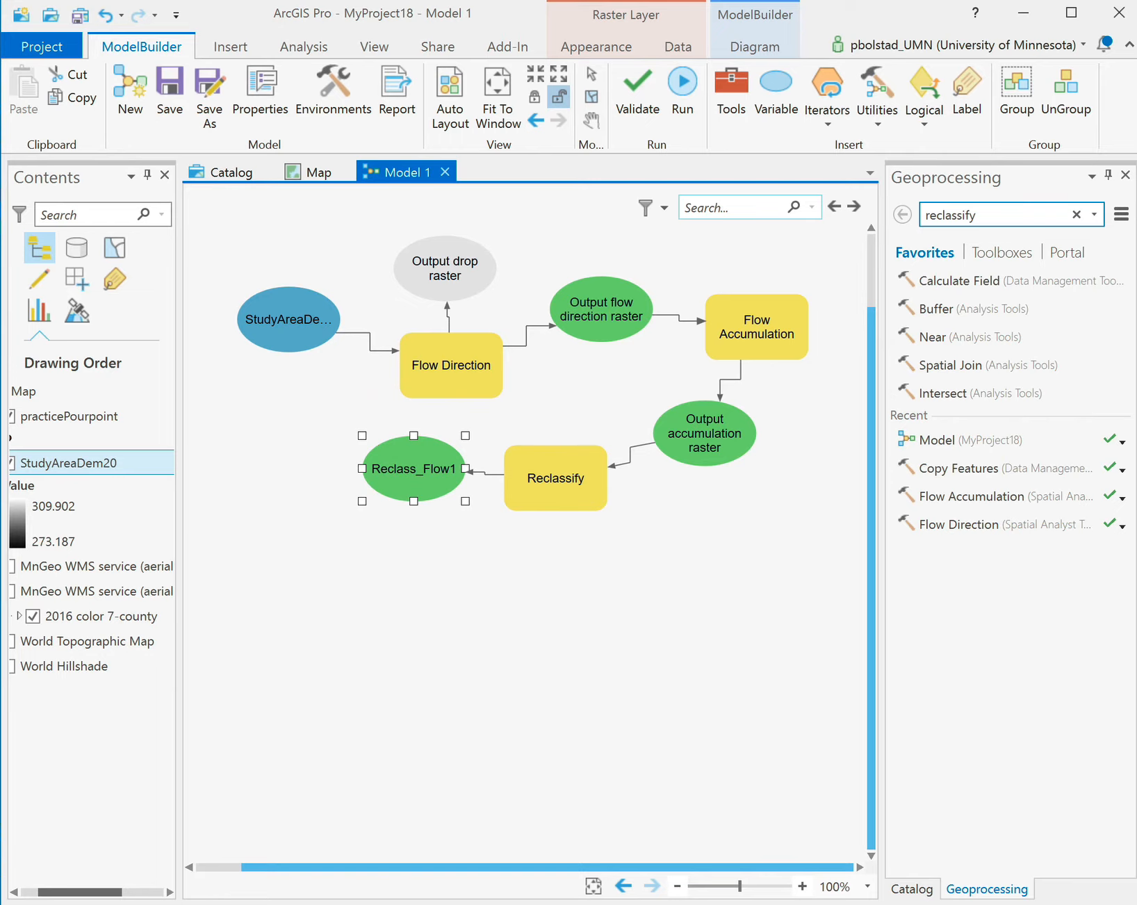
Find Raster to Polyline in Geoprocessing and place it below Reclass_Flow1.
left_click(1023, 214)
left_click_drag(1023, 214, 906, 203)
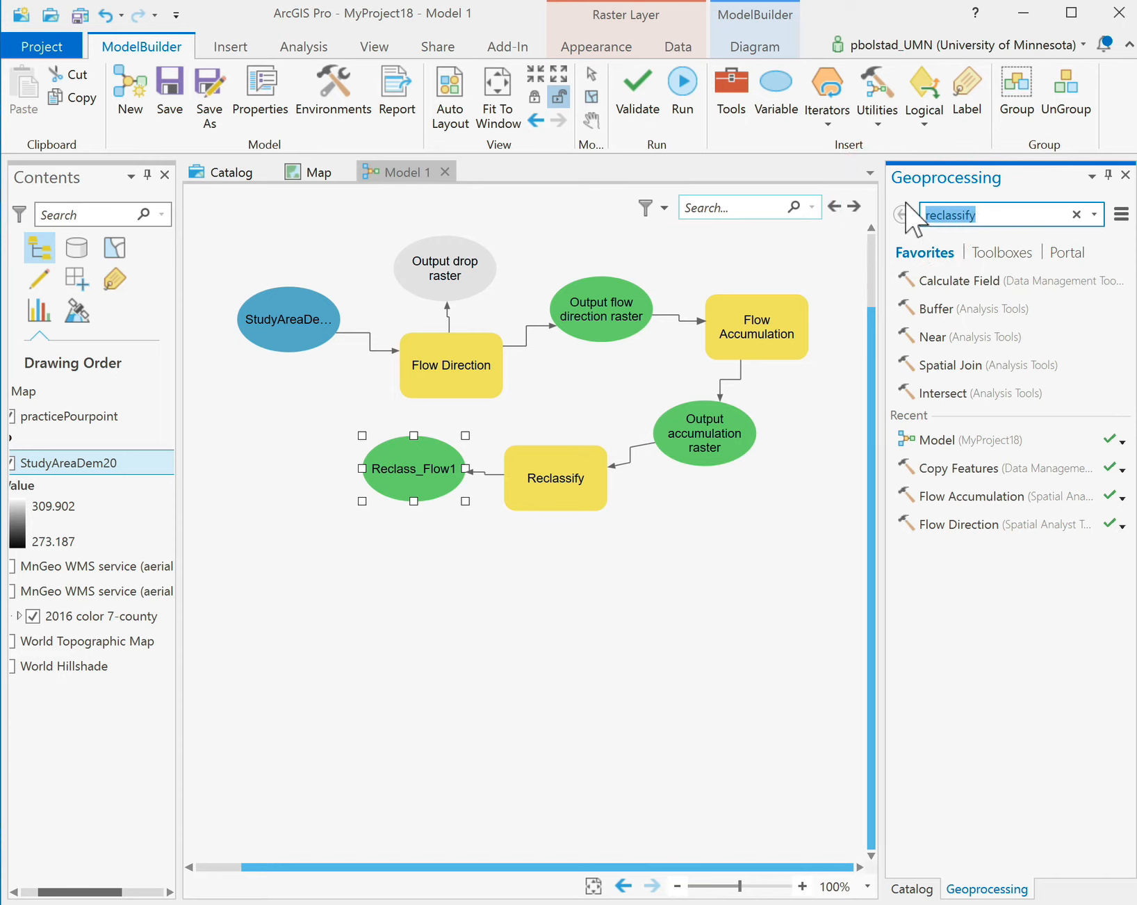
type("r")
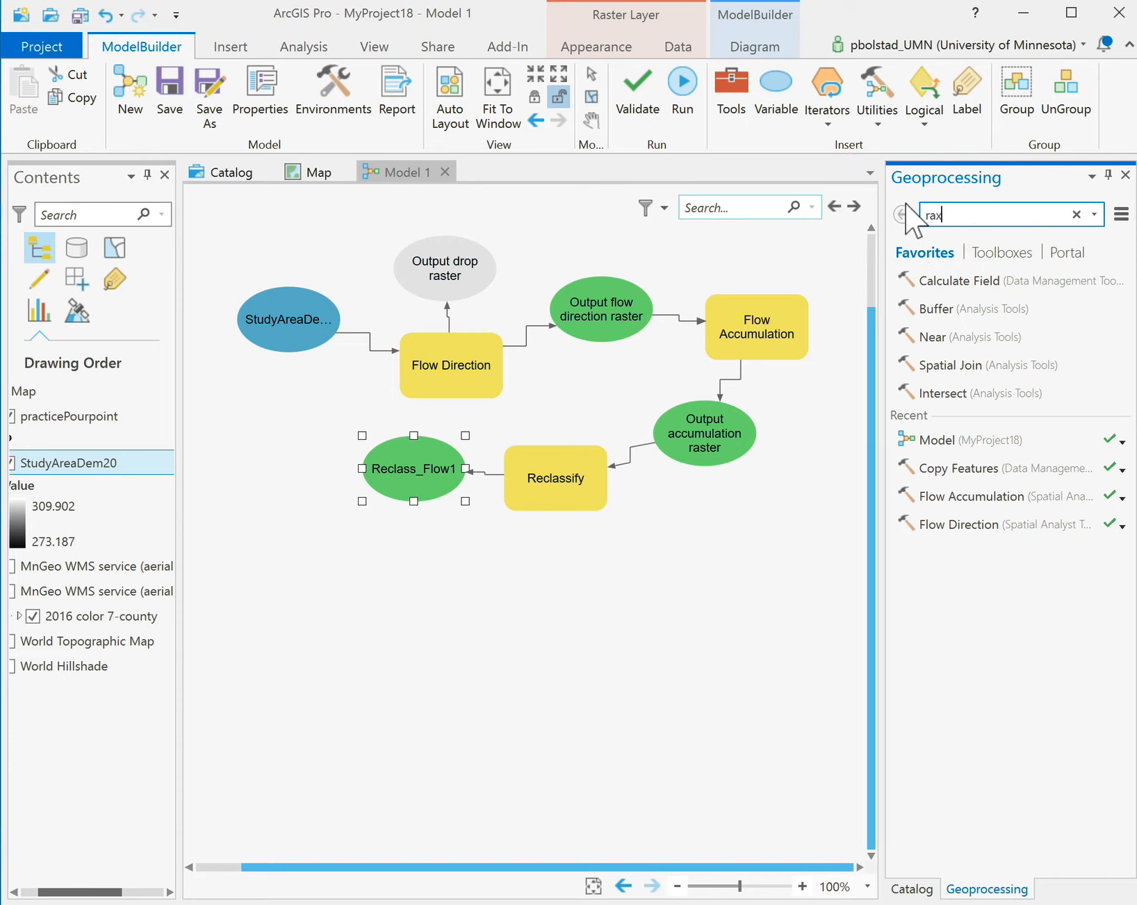
type("aster to poly")
type("i")
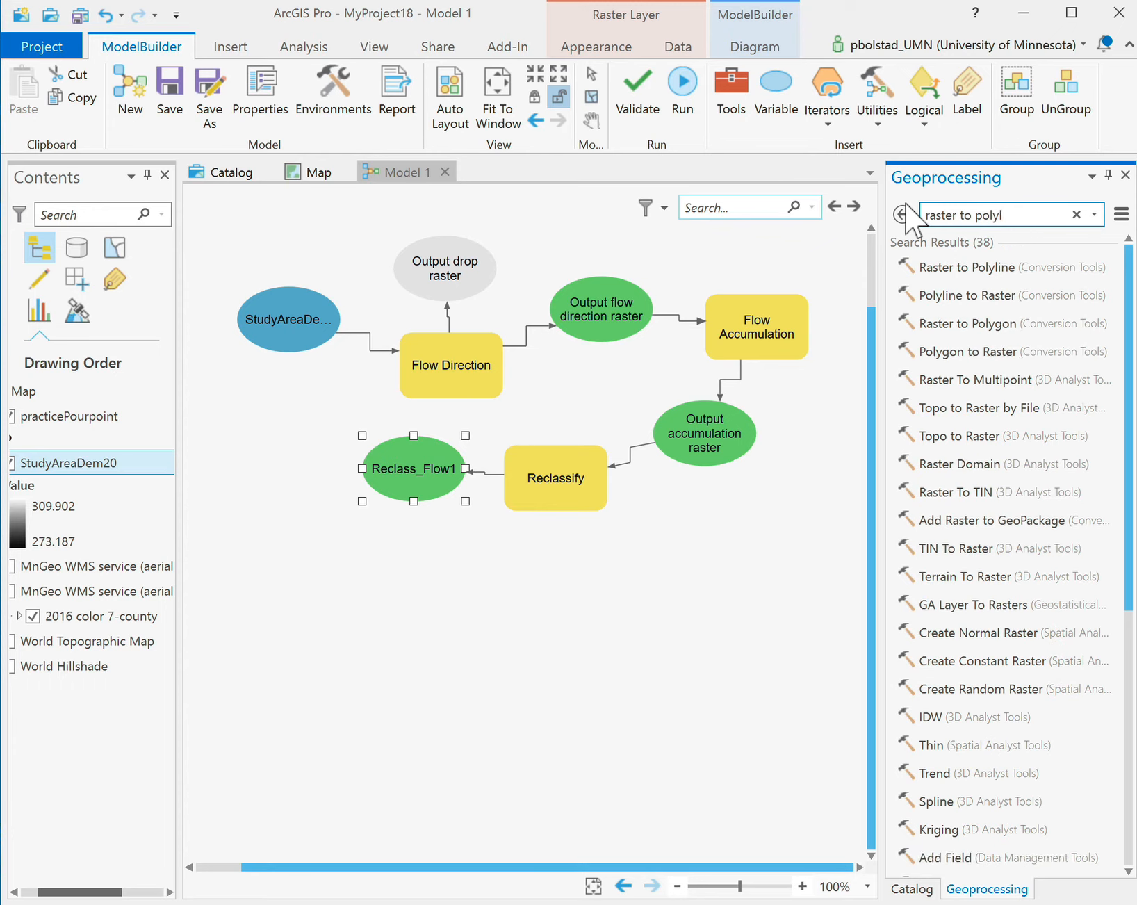
left_click_drag(935, 270, 318, 563)
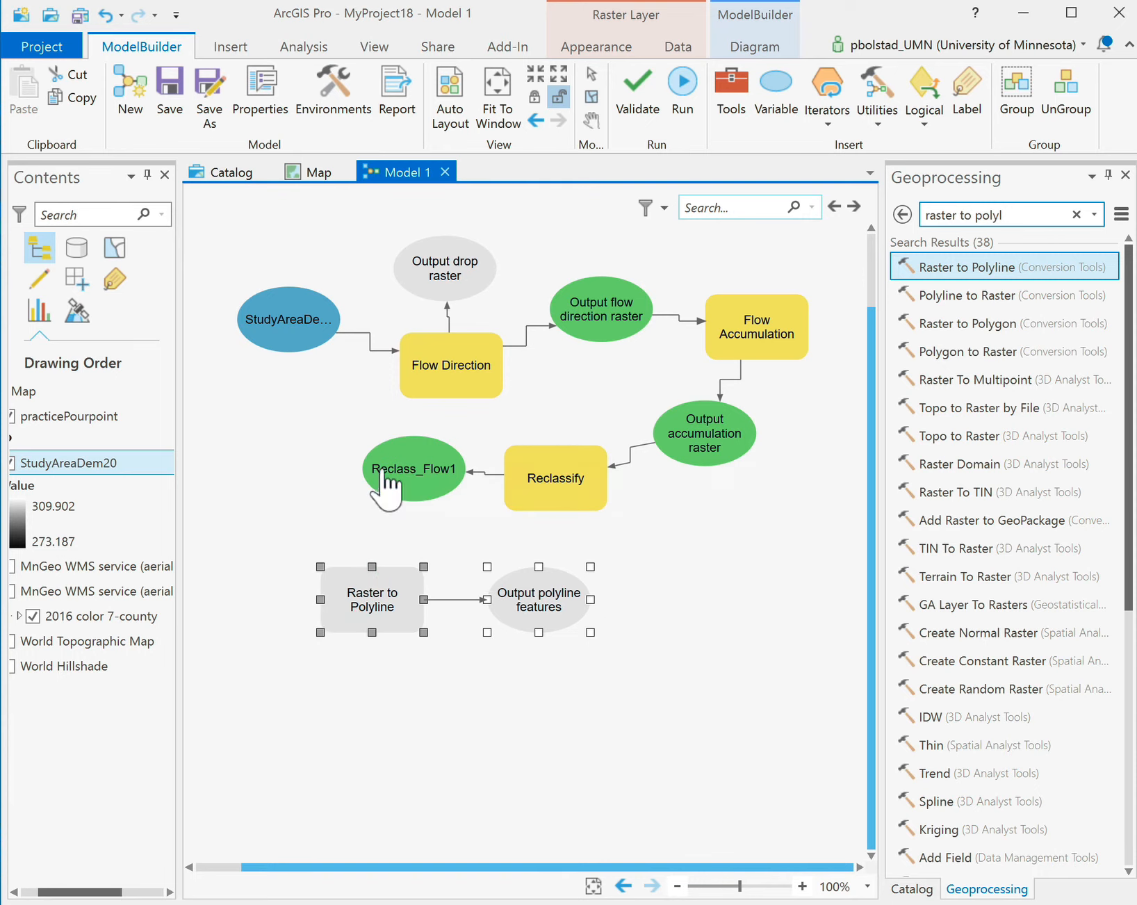
Connect Reclass_Flow1 to Raster to Polyline as its Input raster.
left_click_drag(386, 482, 362, 584)
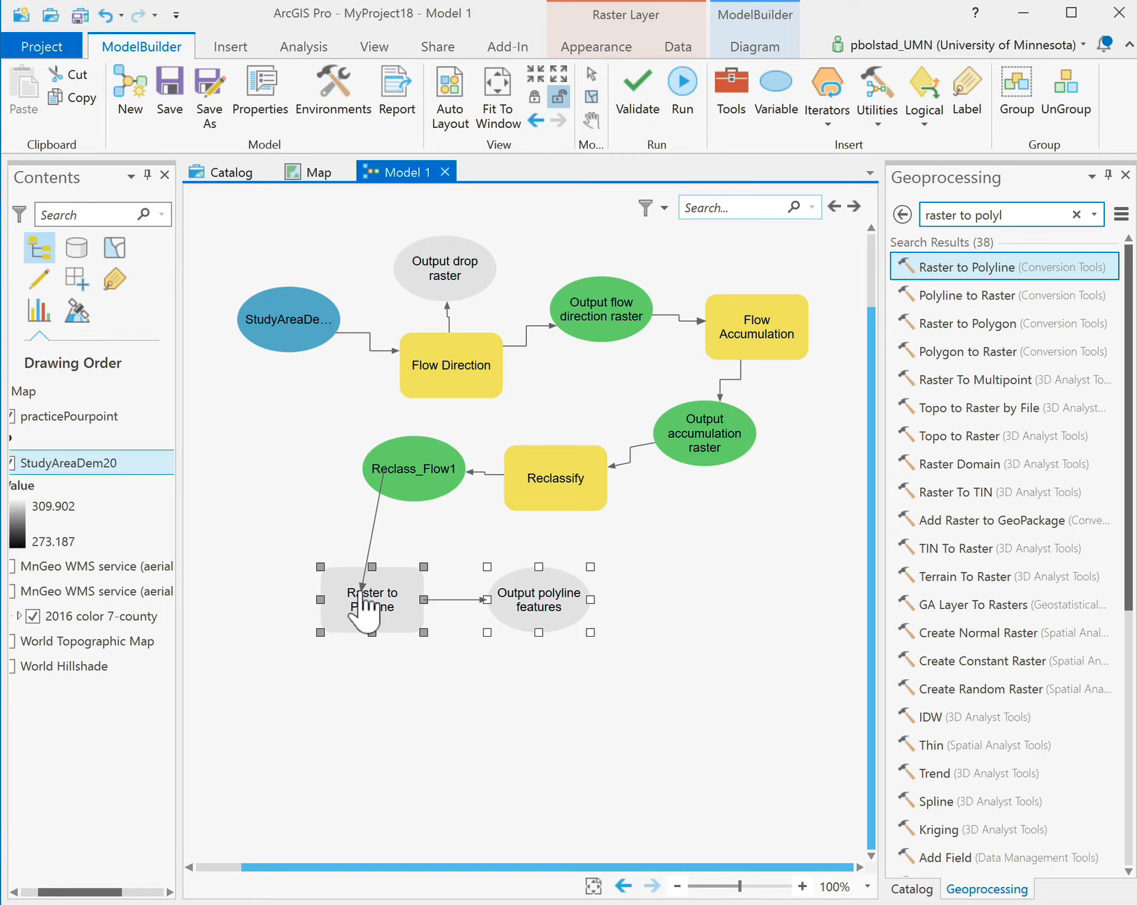
left_click_drag(362, 592, 361, 590)
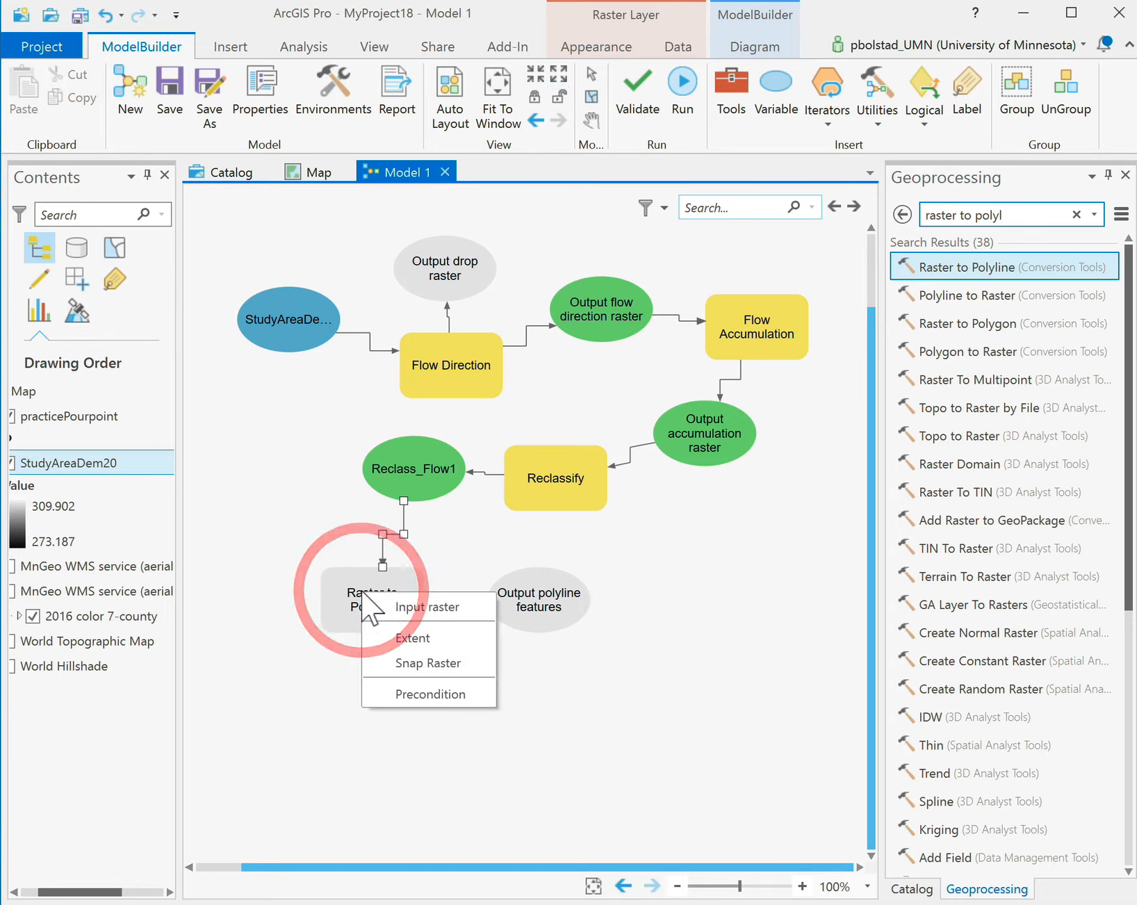
left_click(415, 607)
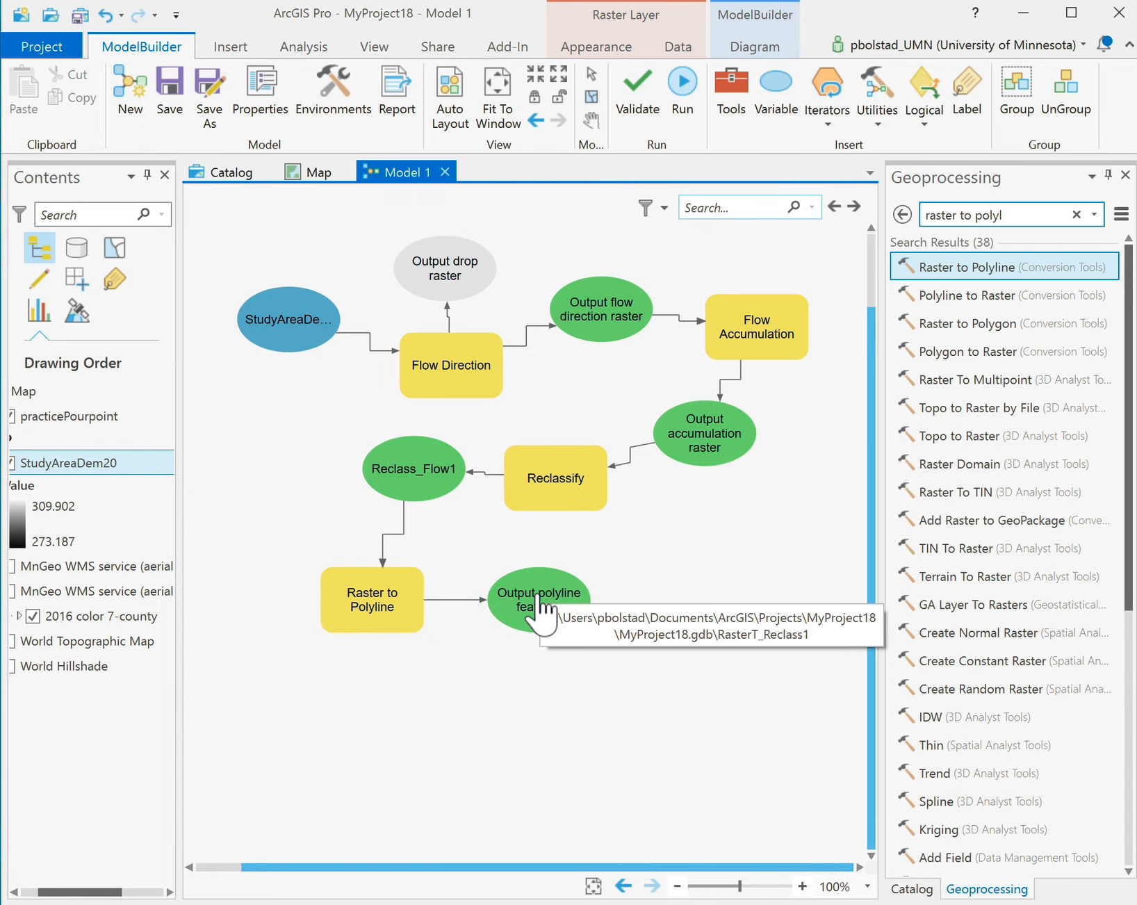
Make the StudyAreaDem20 input a model parameter.
right_click(266, 322)
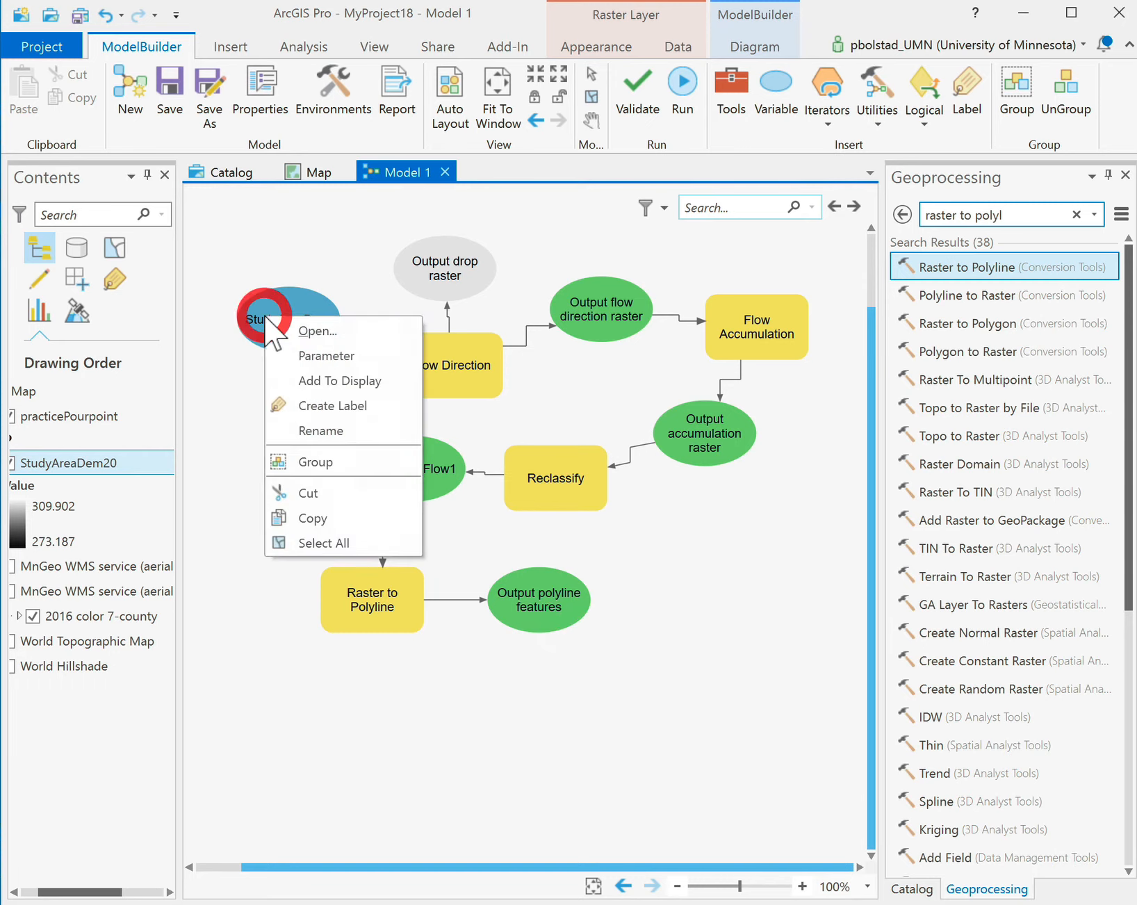
left_click(300, 356)
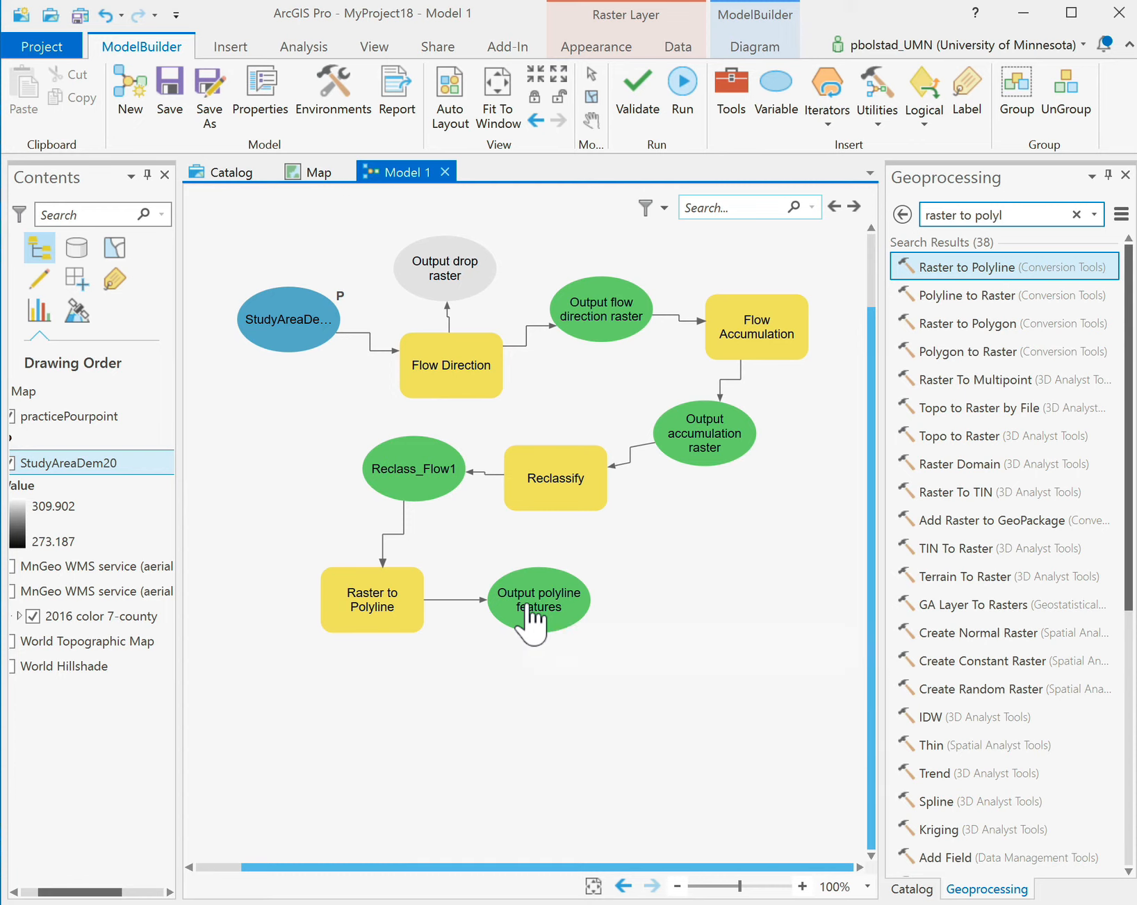
scroll(531, 622, "up", 2)
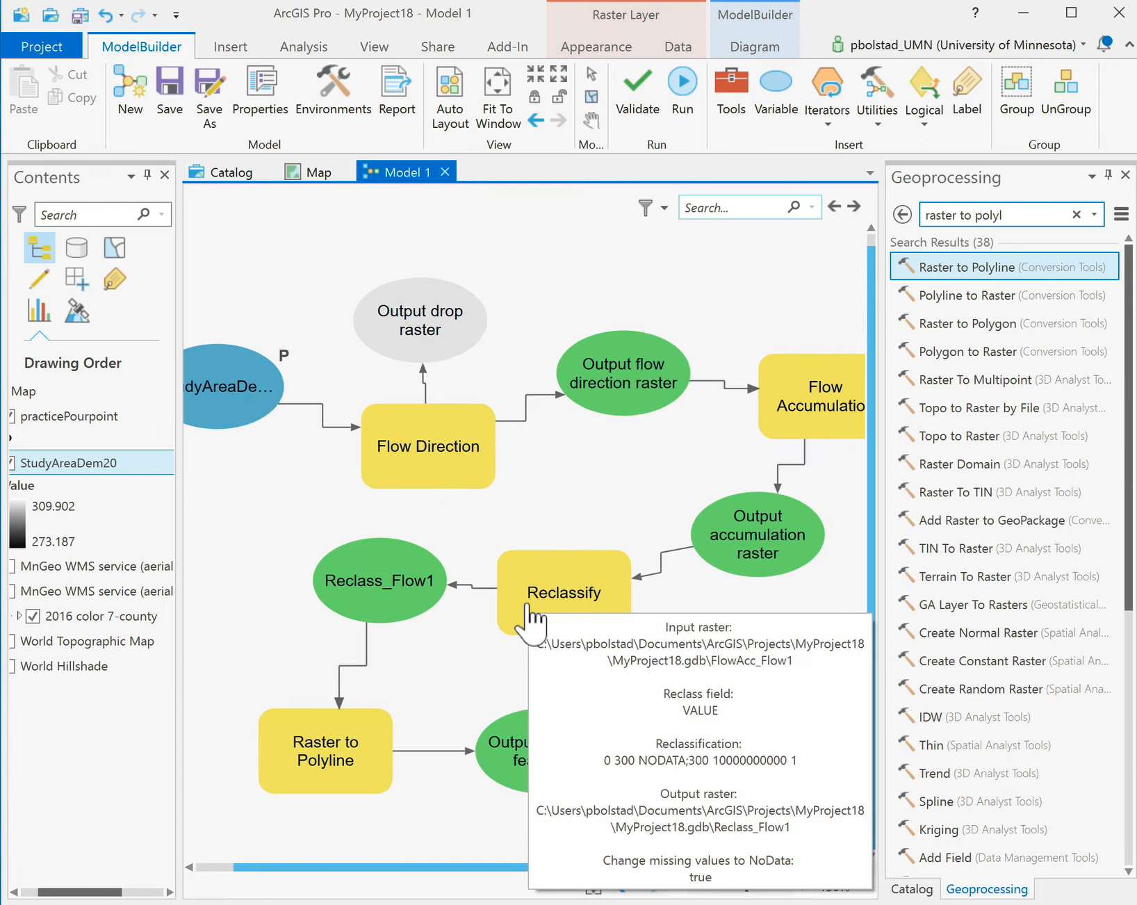
scroll(528, 621, "down", 5)
scroll(529, 622, "up", 5)
scroll(533, 622, "down", 2)
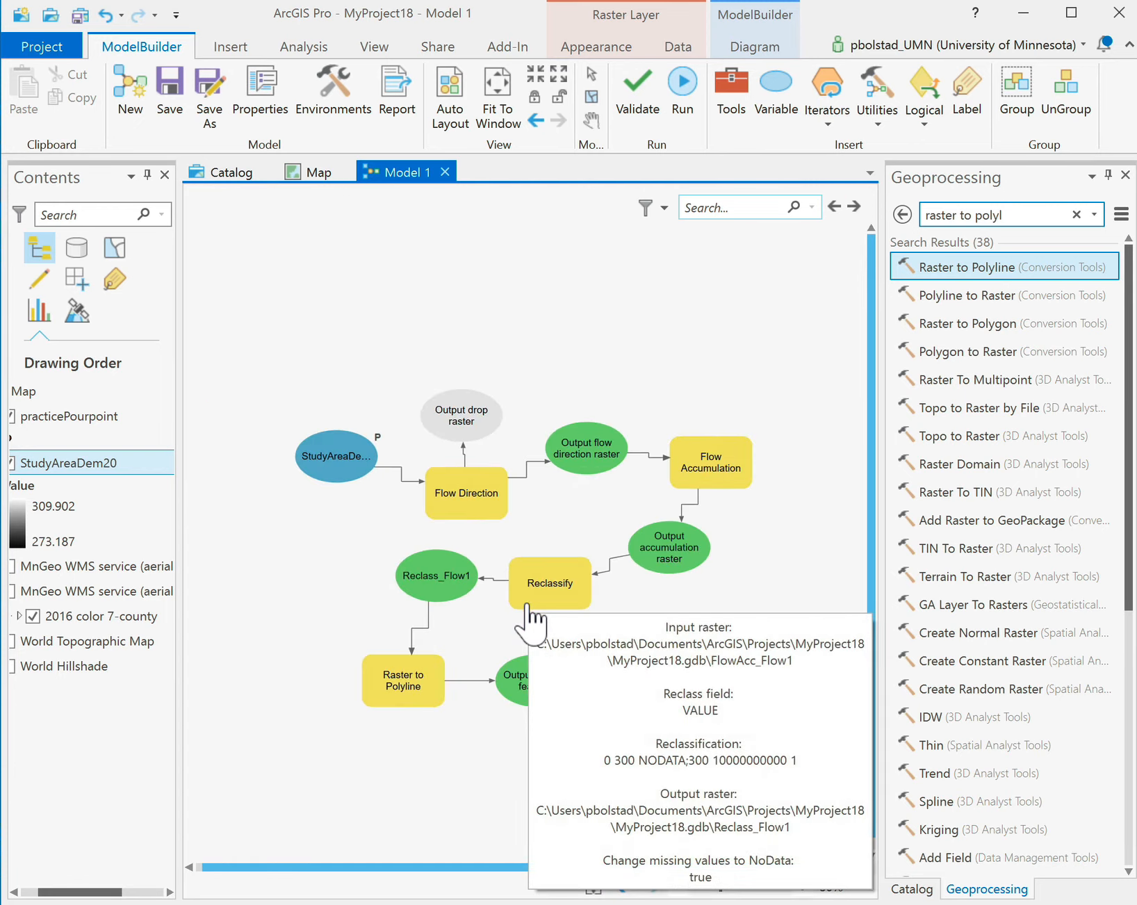
Make Output polyline features a model parameter.
mouse_move(554, 685)
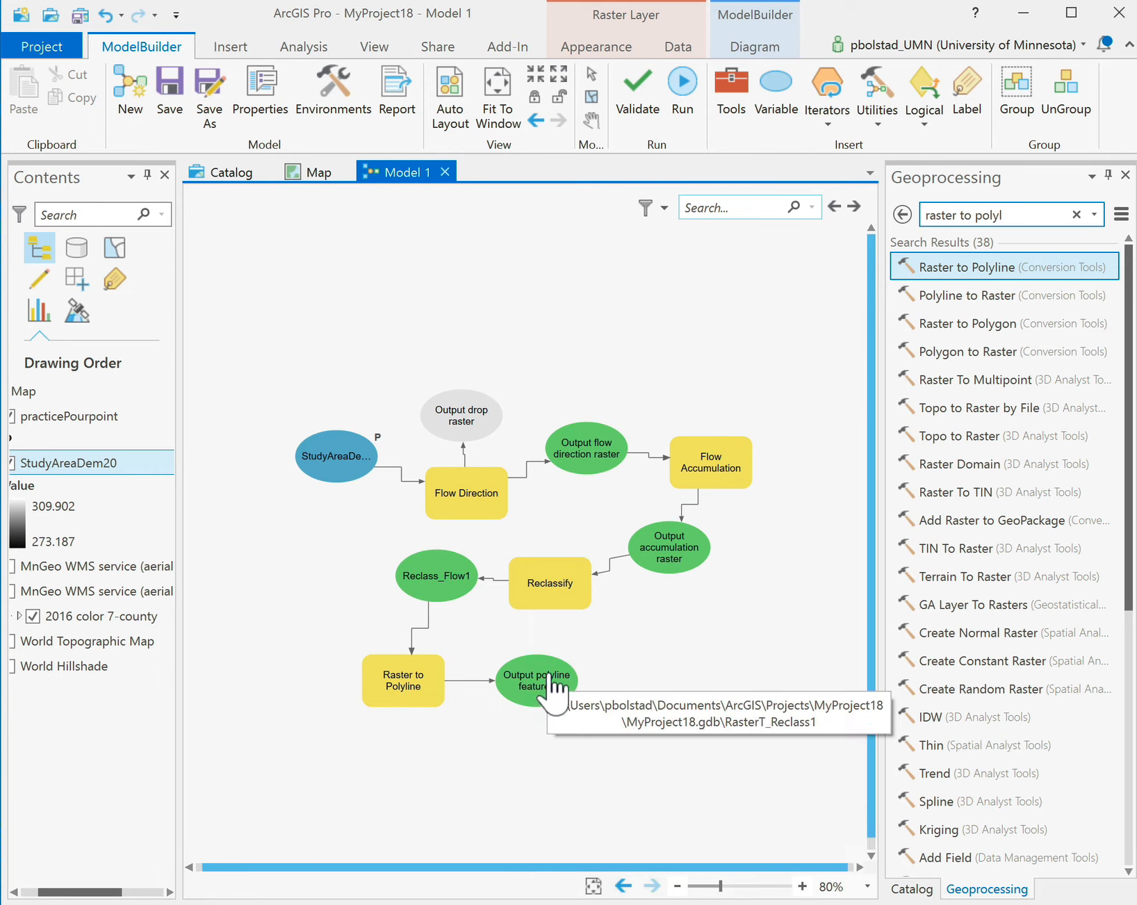
right_click(554, 685)
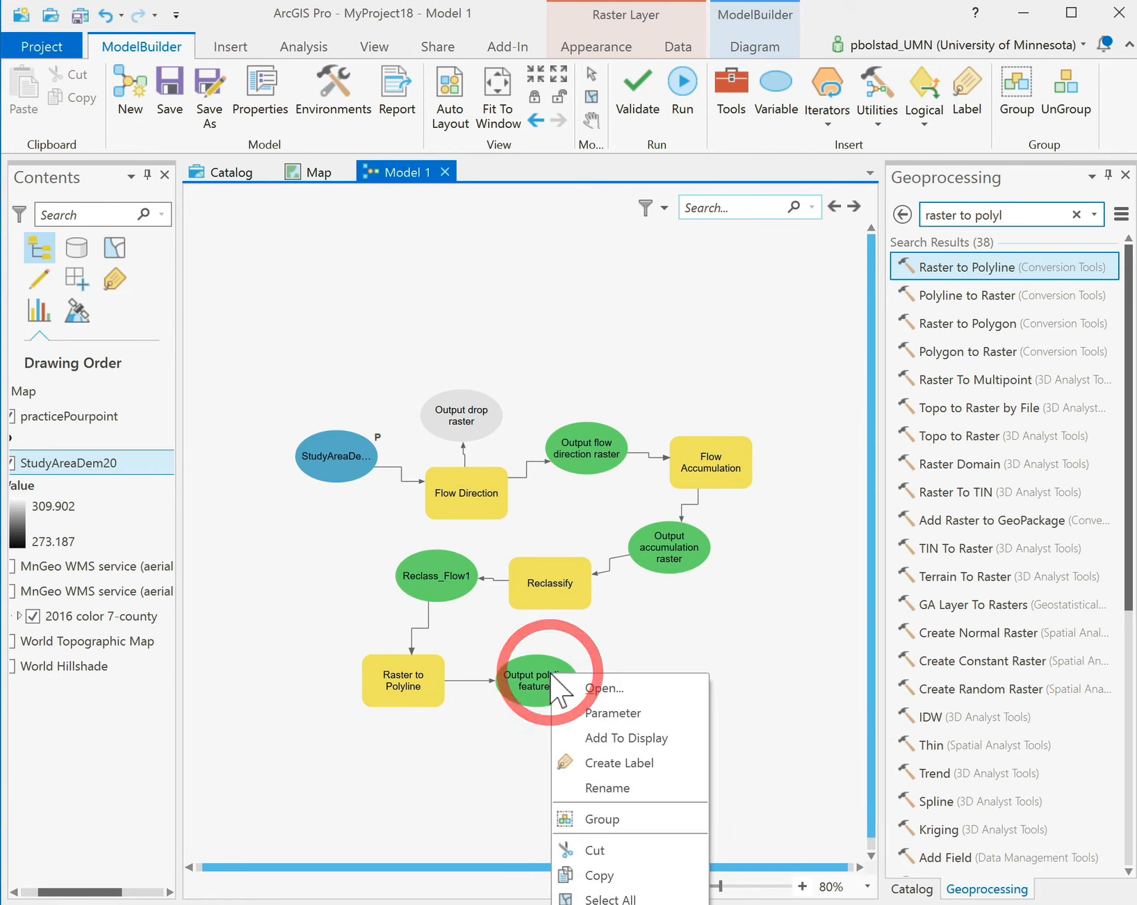
left_click(590, 713)
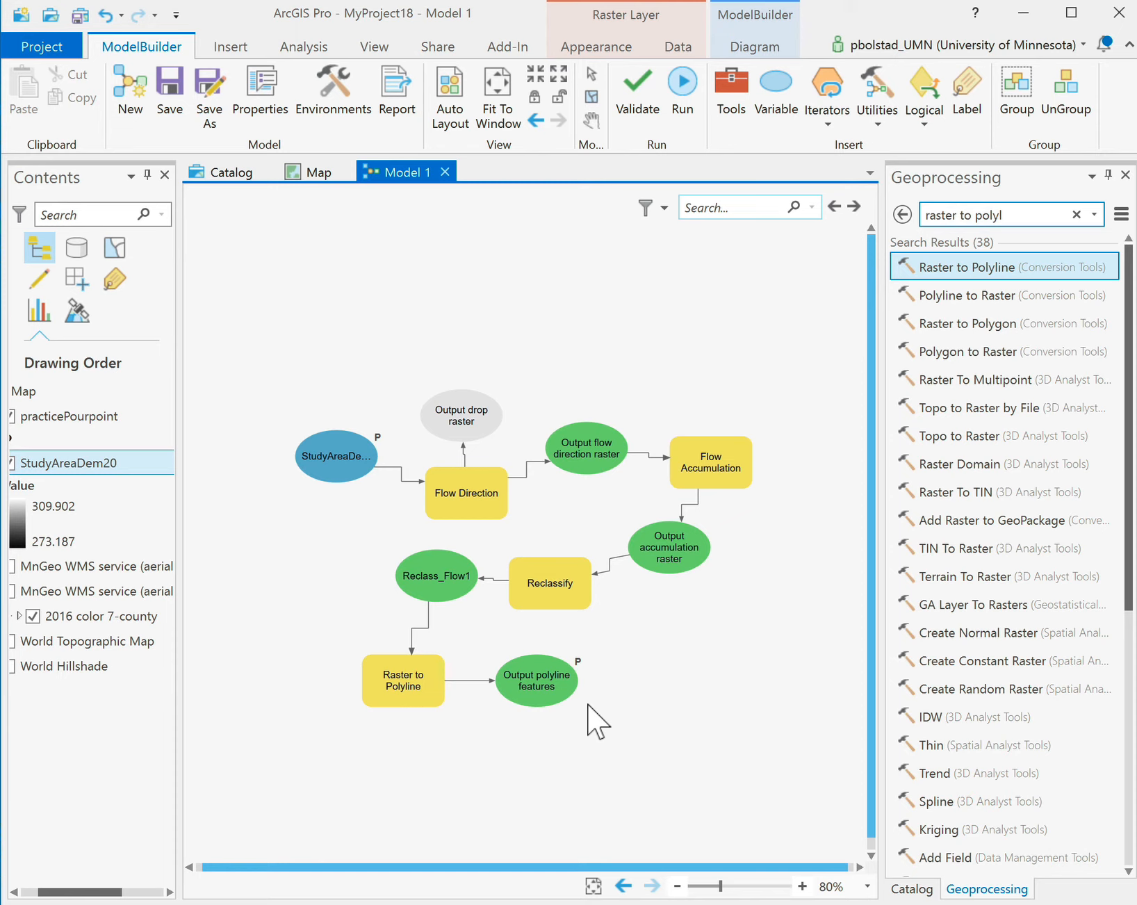
scroll(597, 723, "up", 1)
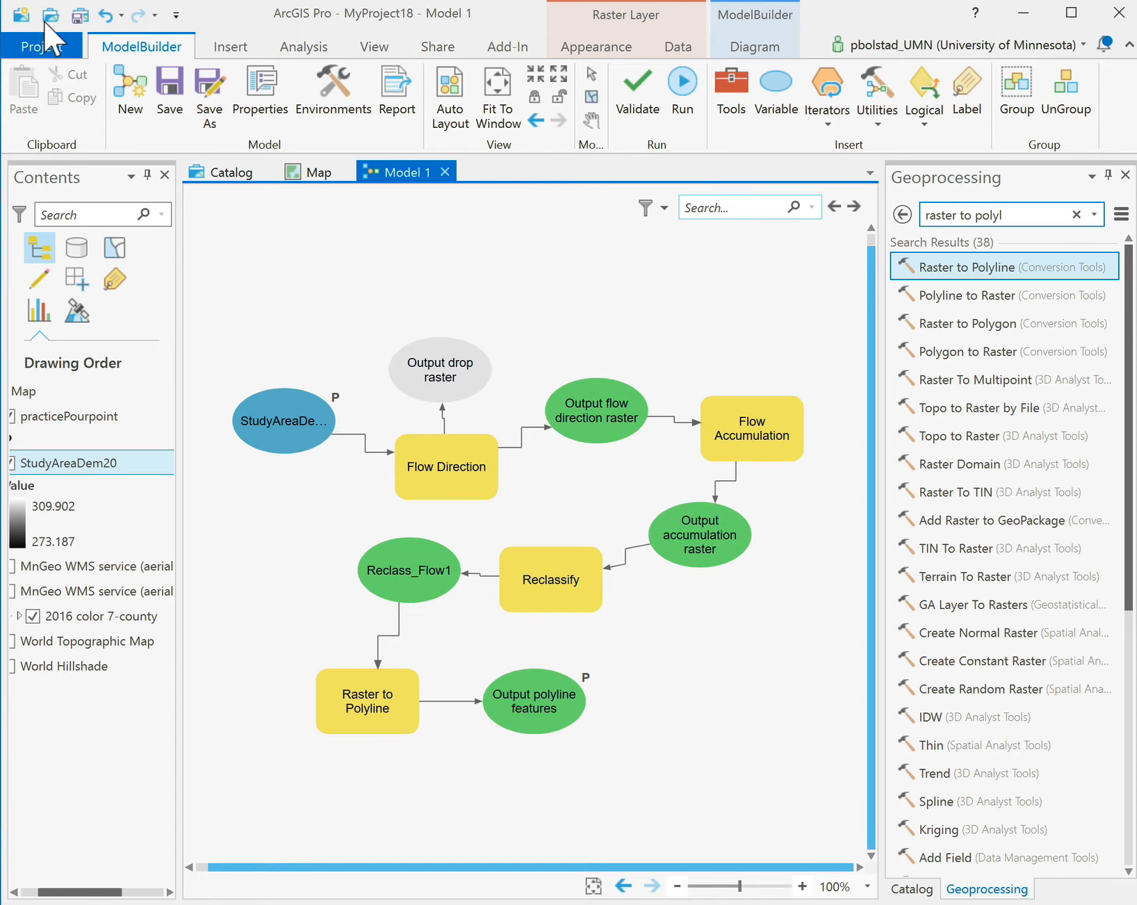
Save the model and expand Toolboxes > MyProject18.tbx in the Catalog.
left_click(177, 90)
left_click(910, 889)
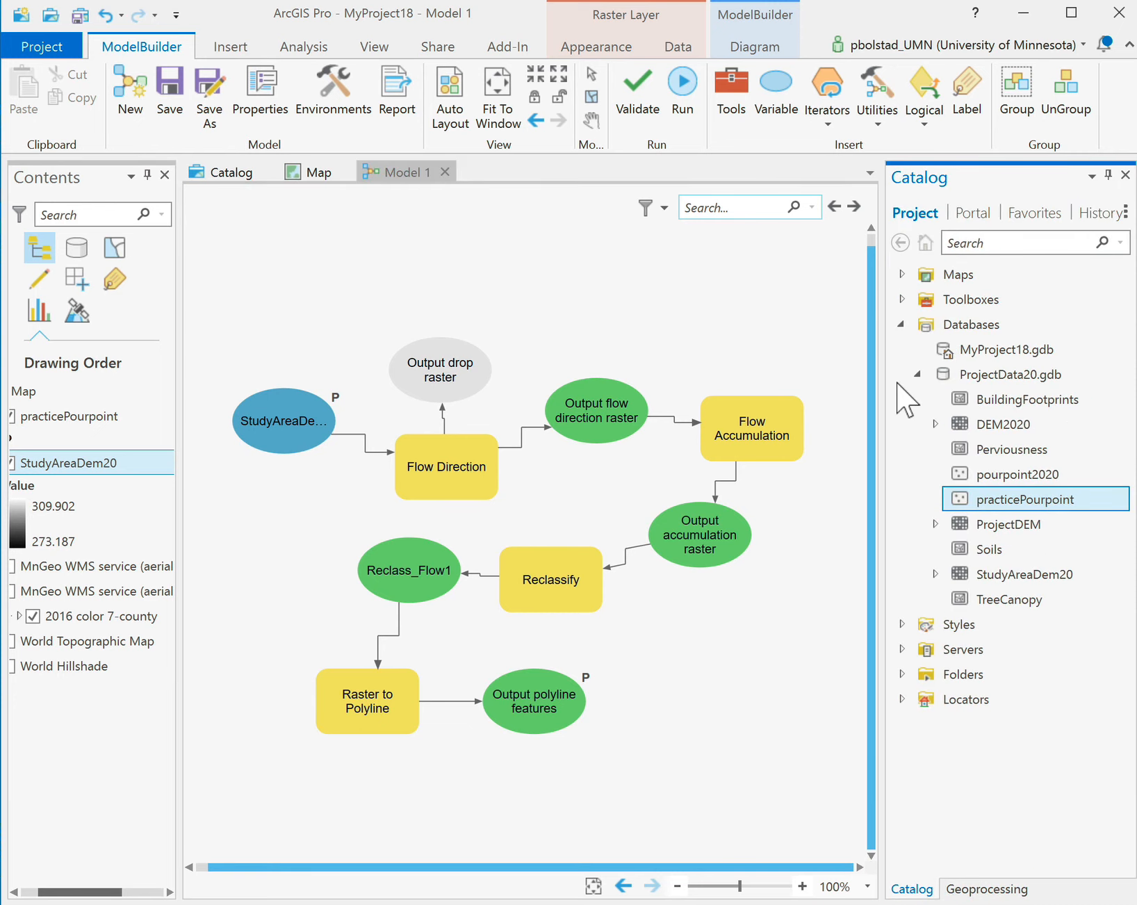
left_click(902, 299)
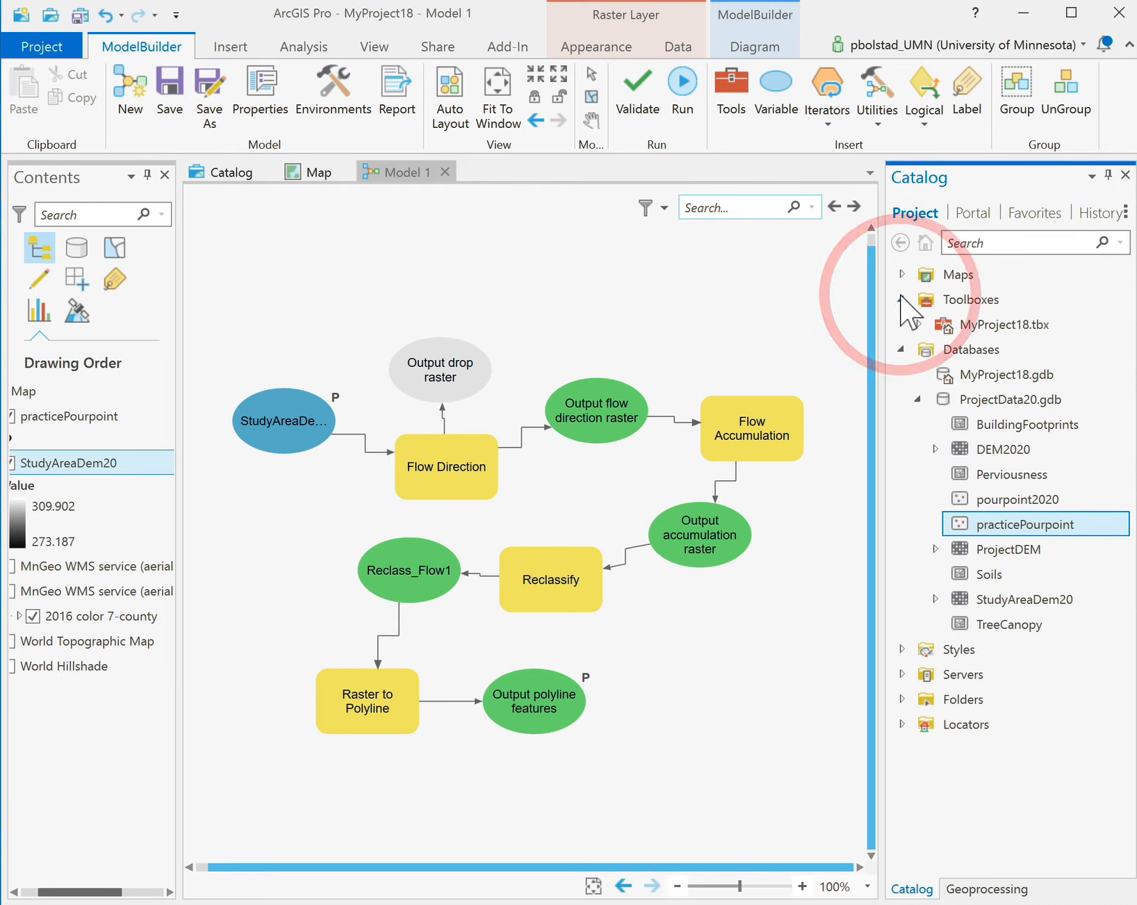
left_click(919, 325)
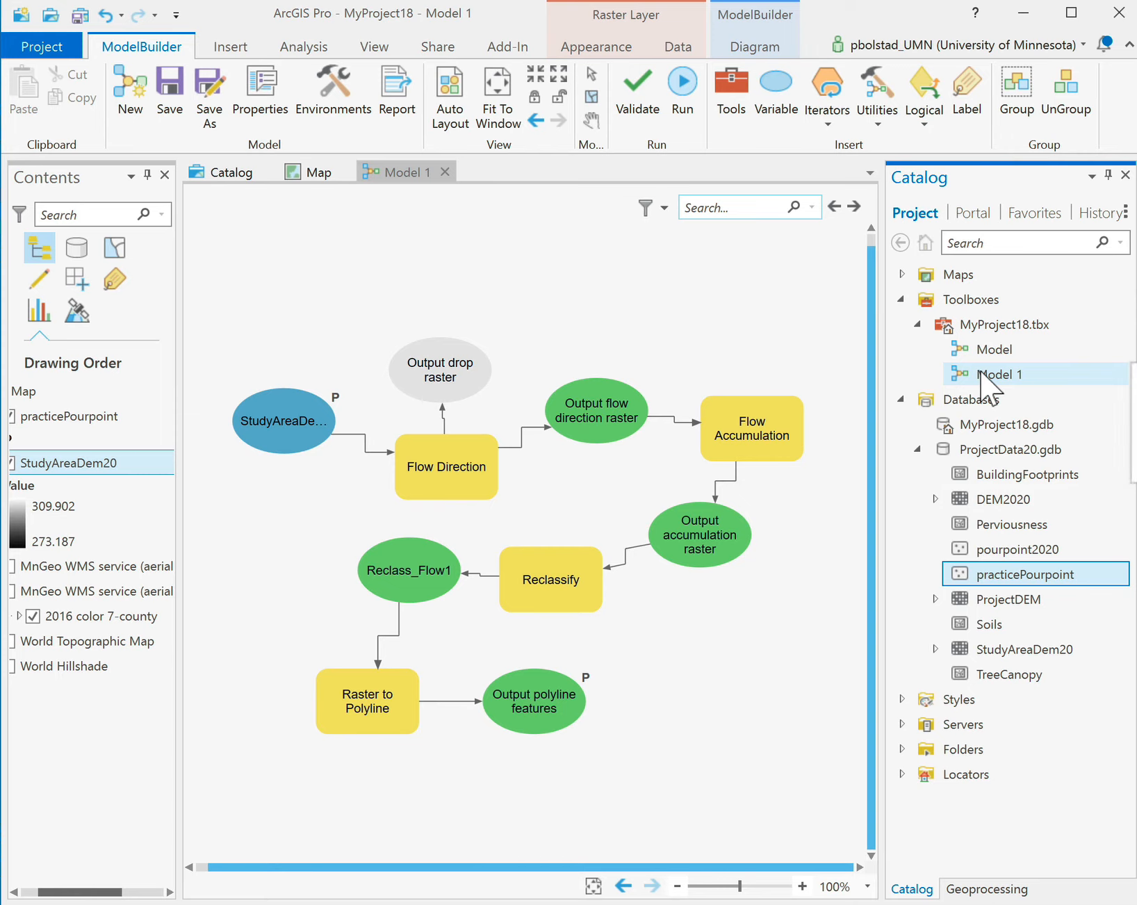
Select Model 1 in the toolbox, save again, and validate the model.
left_click(421, 174)
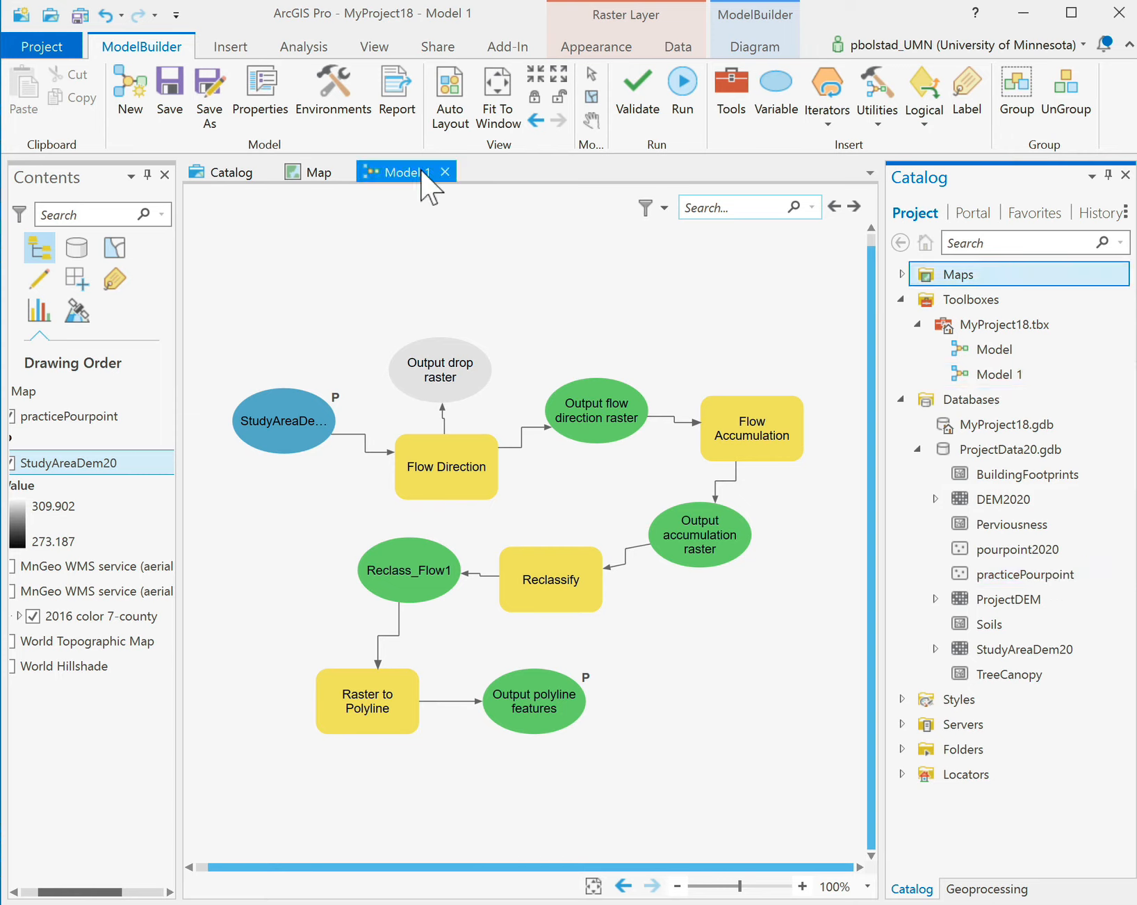
left_click(175, 77)
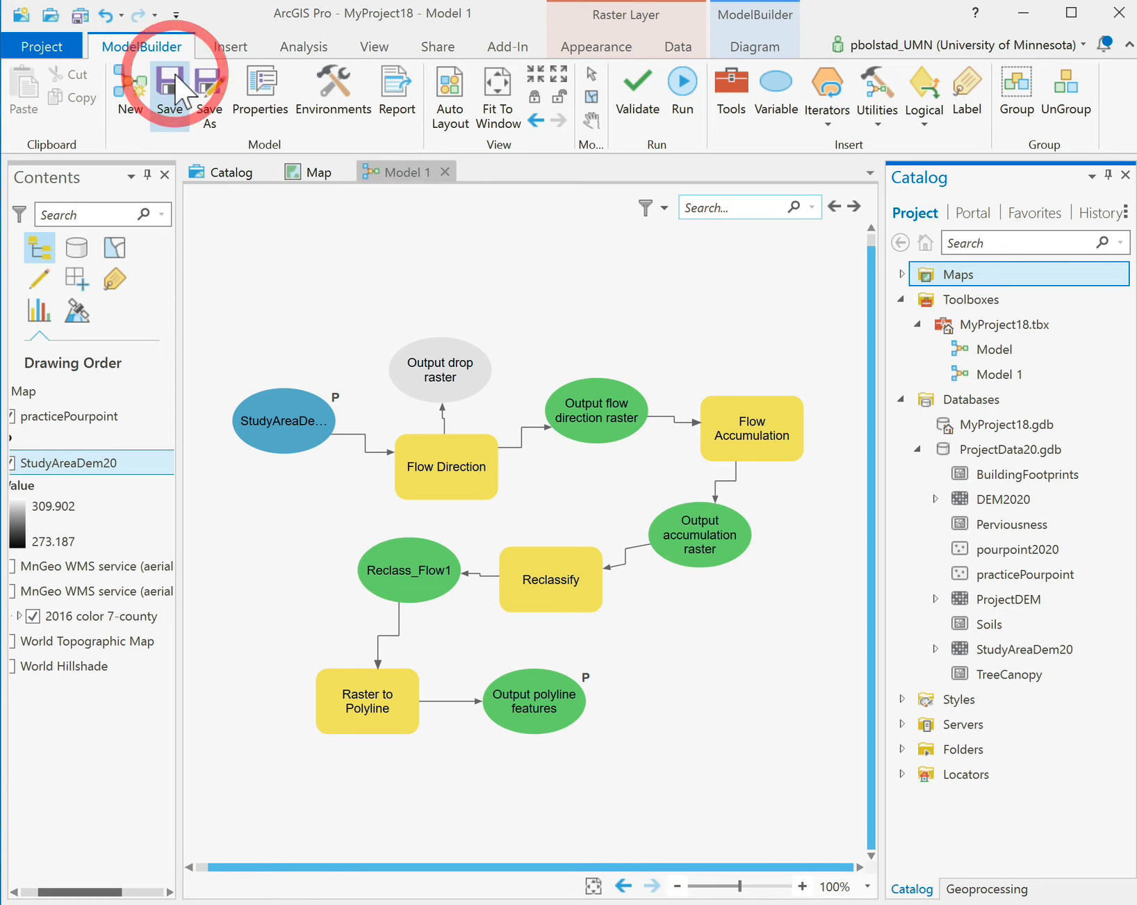
left_click(633, 88)
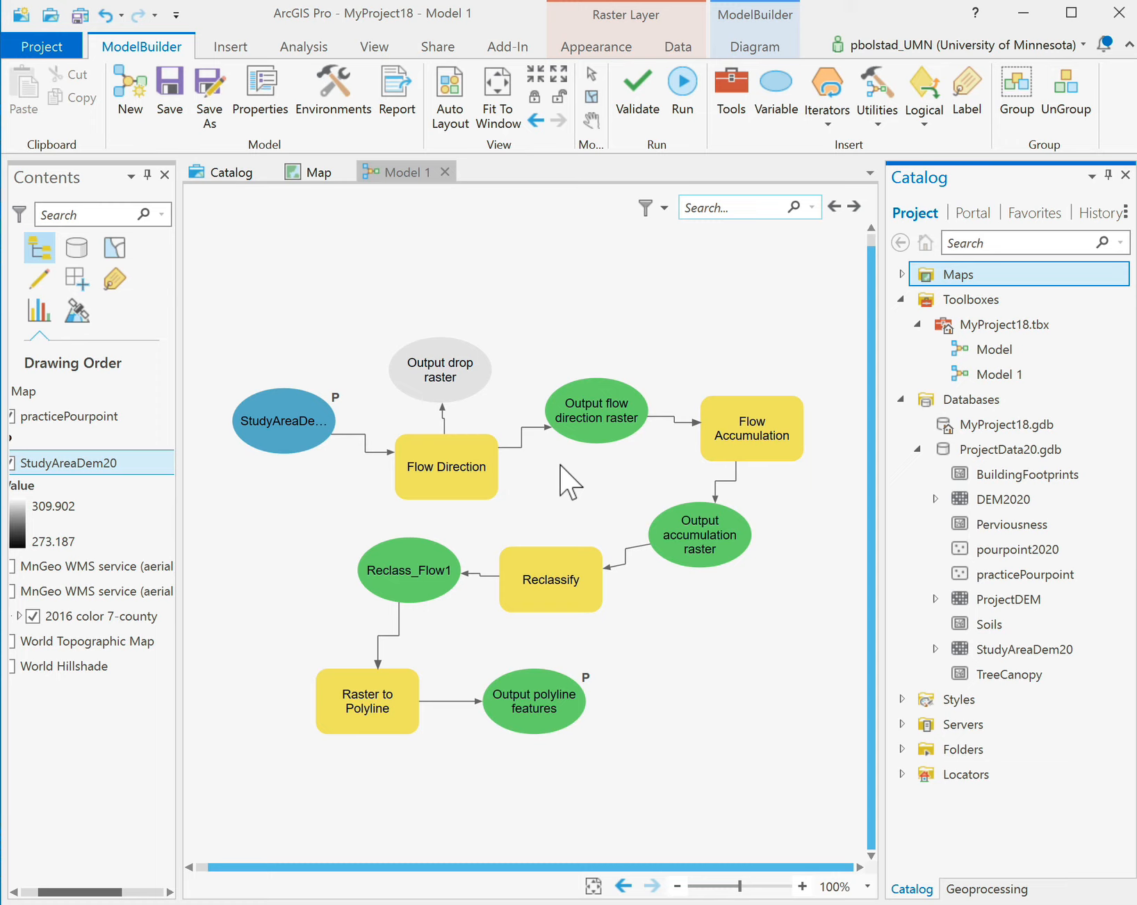
Run Model 1 through all four tools and close the completed progress report.
left_click(683, 90)
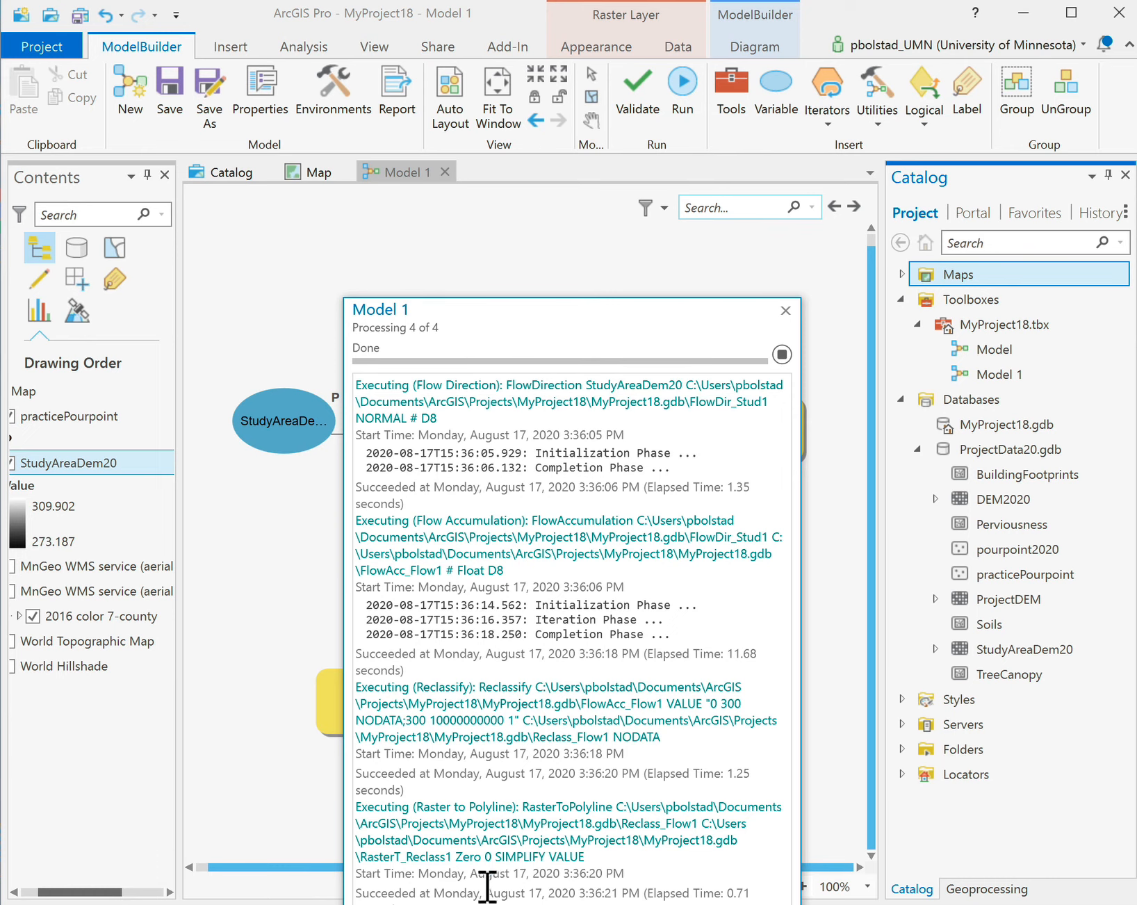
left_click(785, 310)
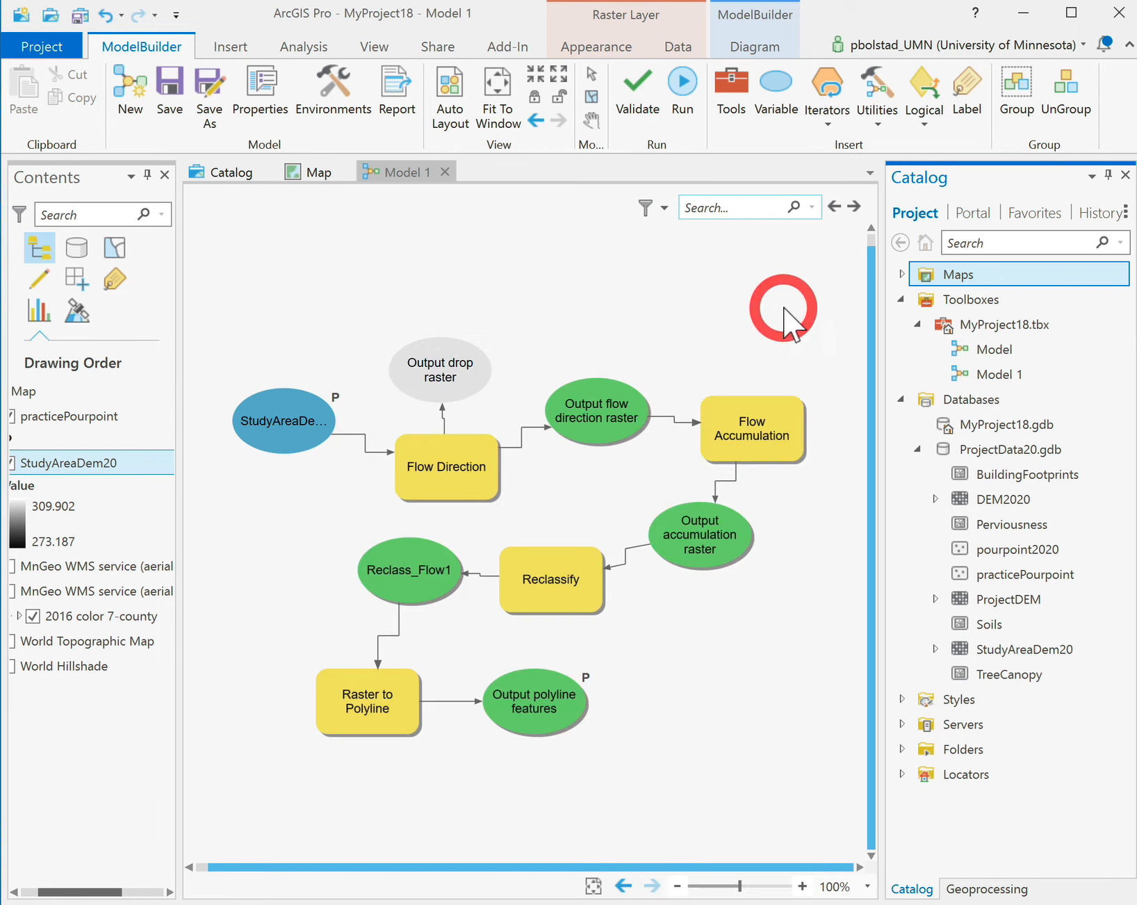
Refresh MyProject18.gdb to list the four new outputs, then return to the Map.
right_click(968, 424)
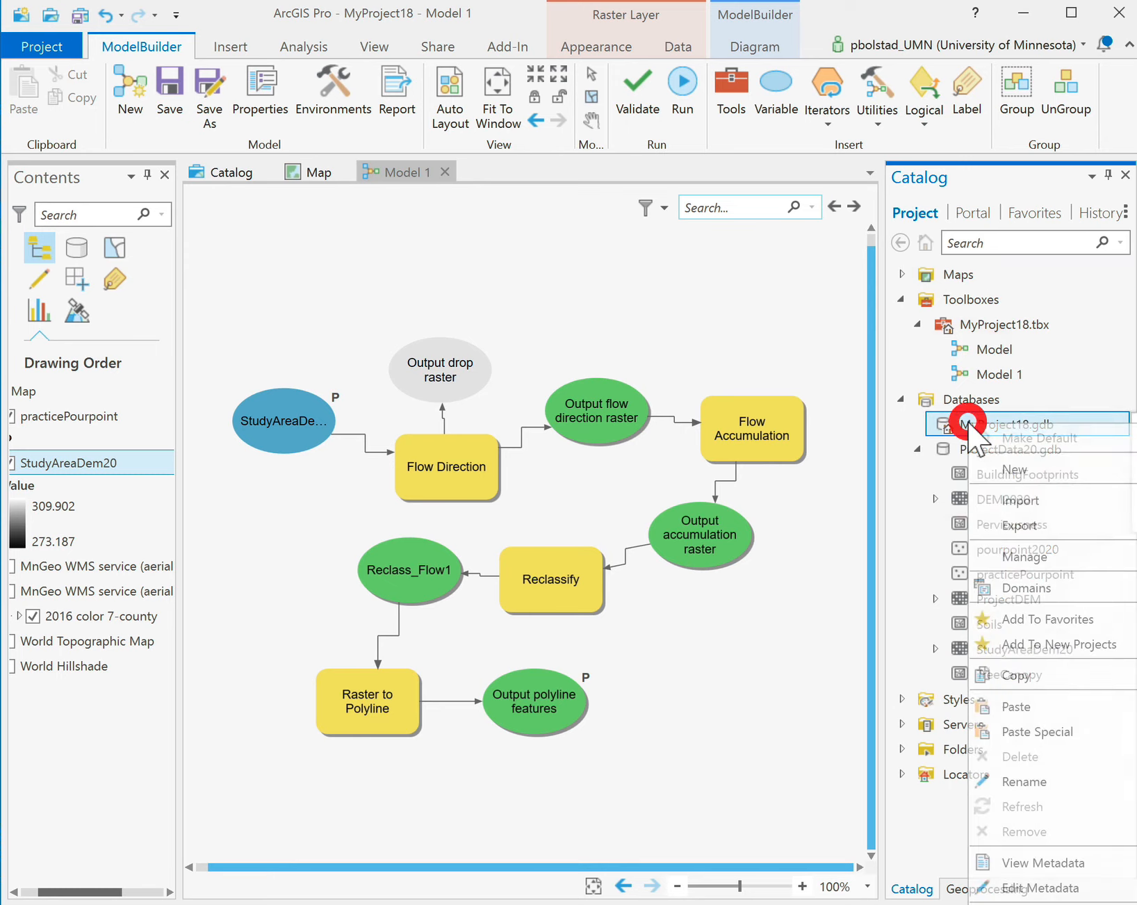
left_click(902, 441)
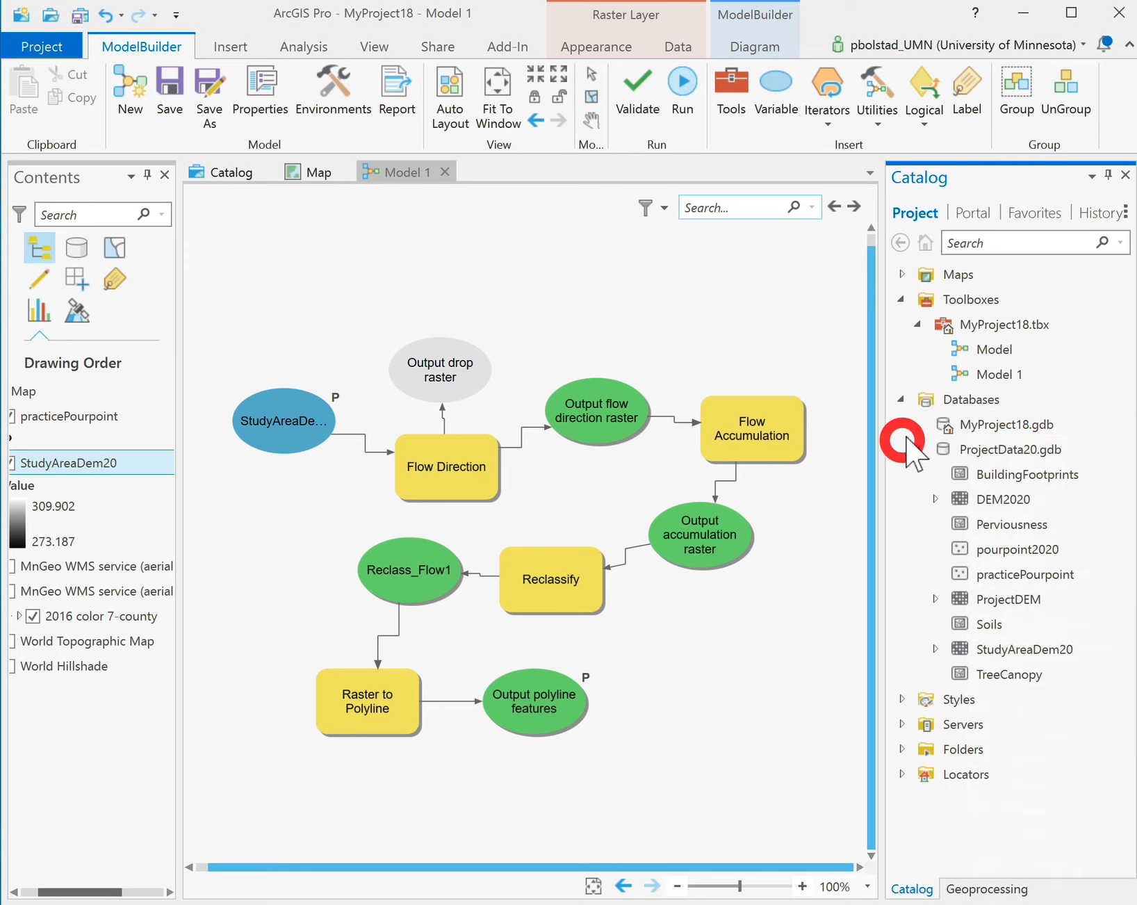
right_click(994, 425)
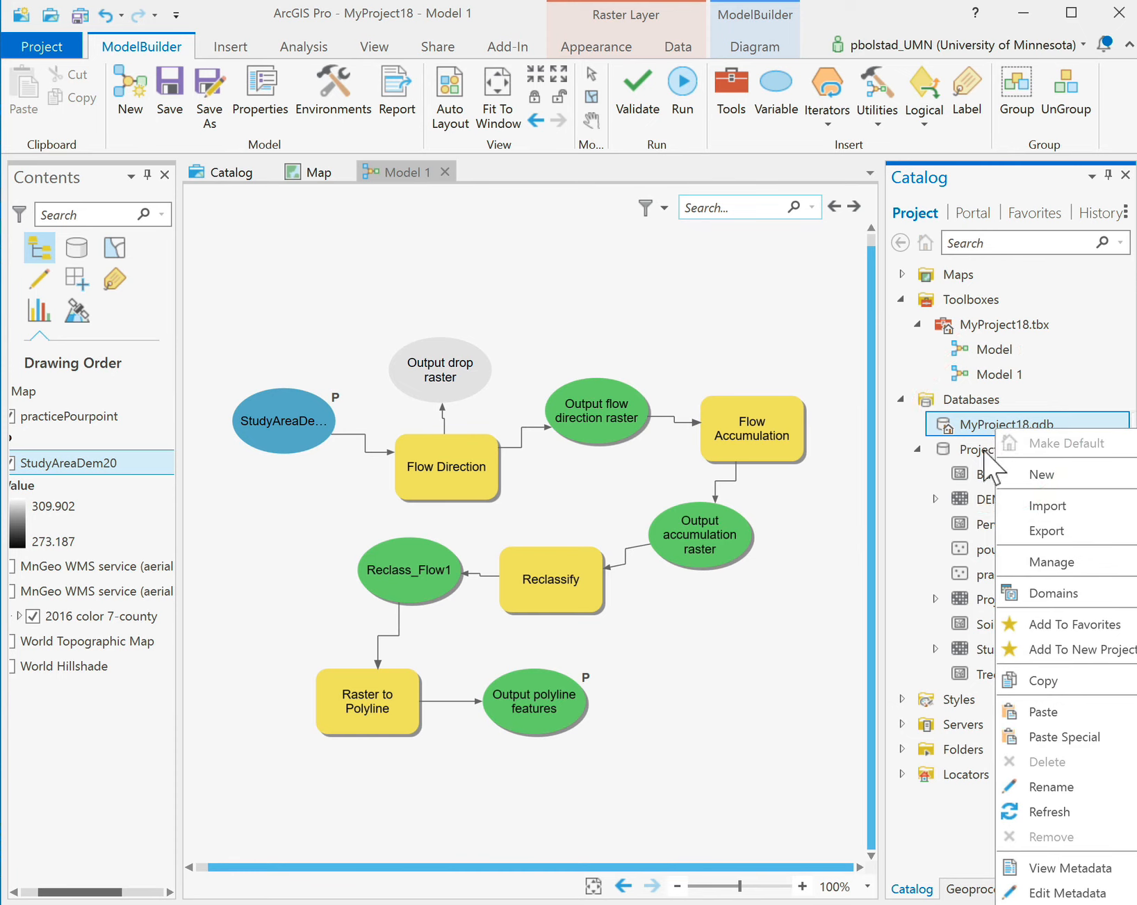
left_click(1032, 811)
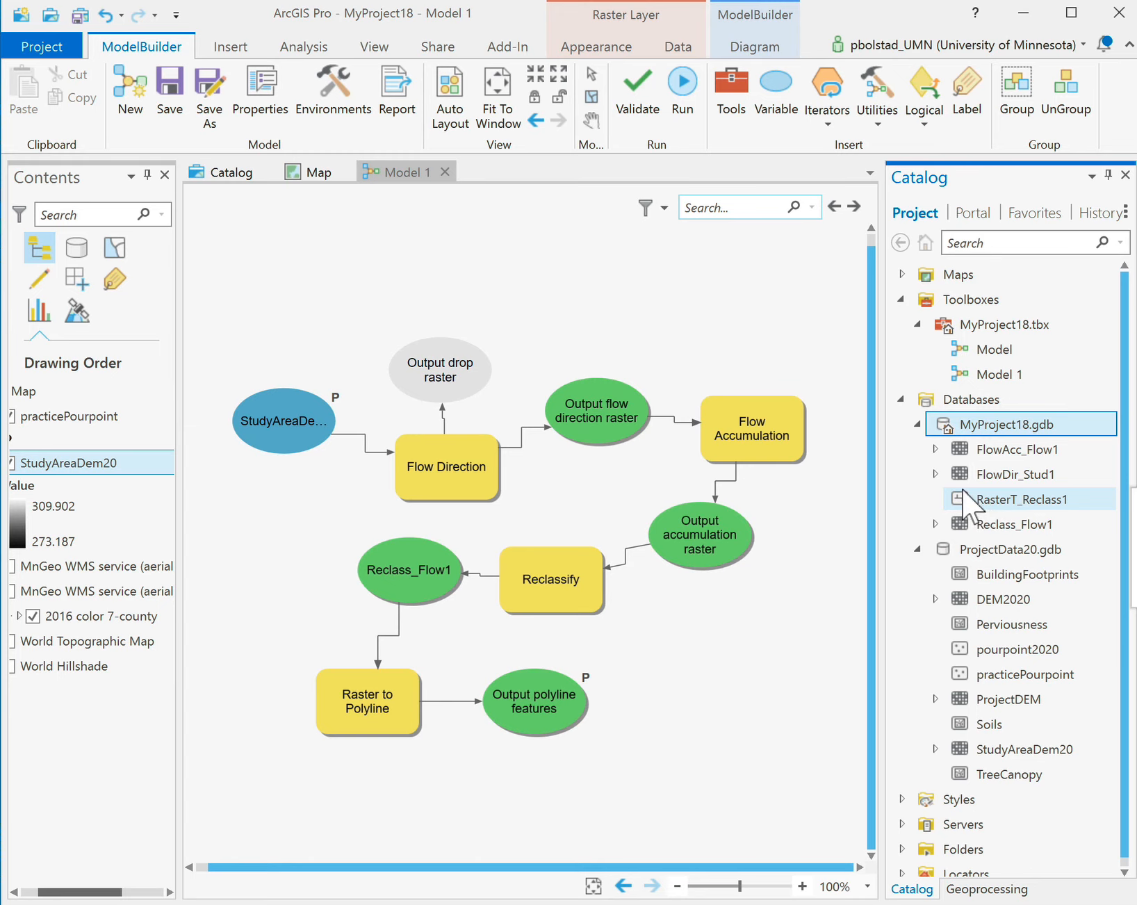
left_click(316, 171)
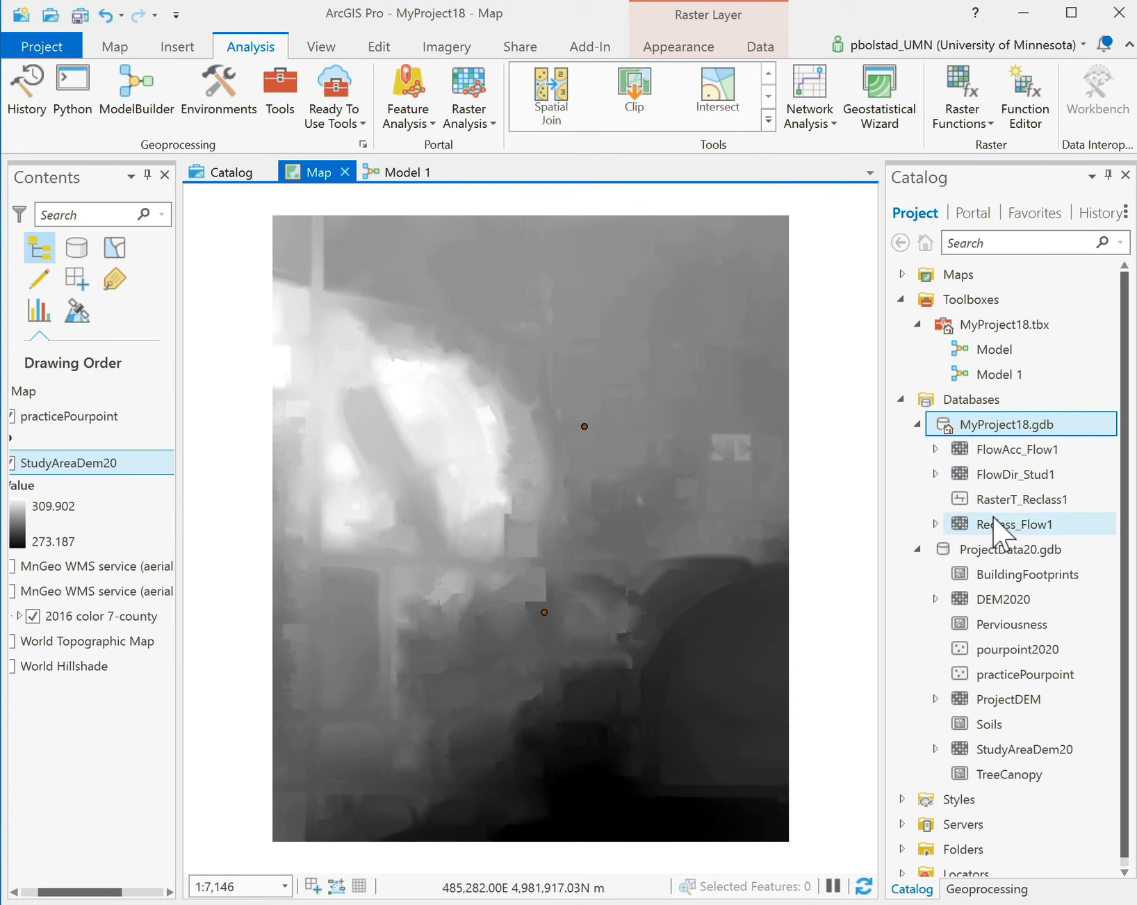
Add RasterT_Reclass1 to the map and open Model 1 as a geoprocessing tool.
left_click_drag(994, 499, 505, 474)
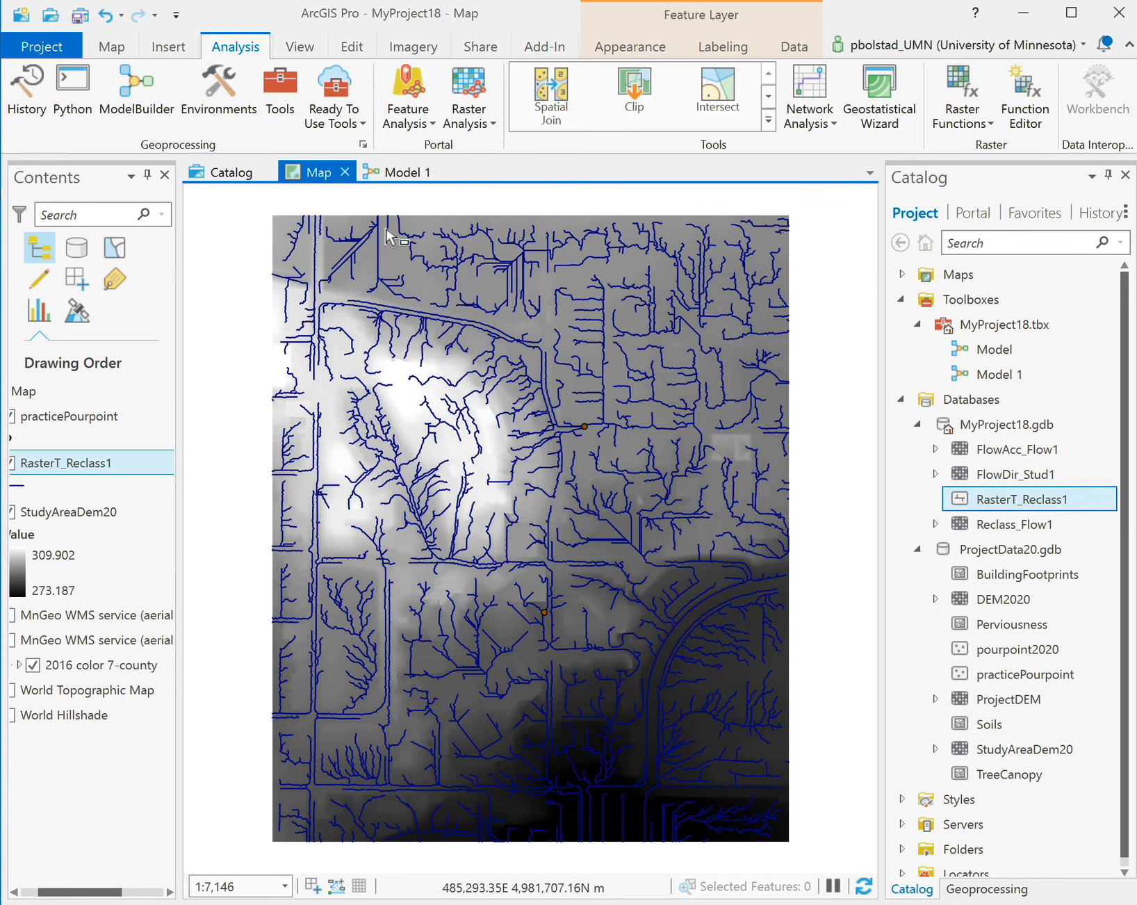
double_click(963, 377)
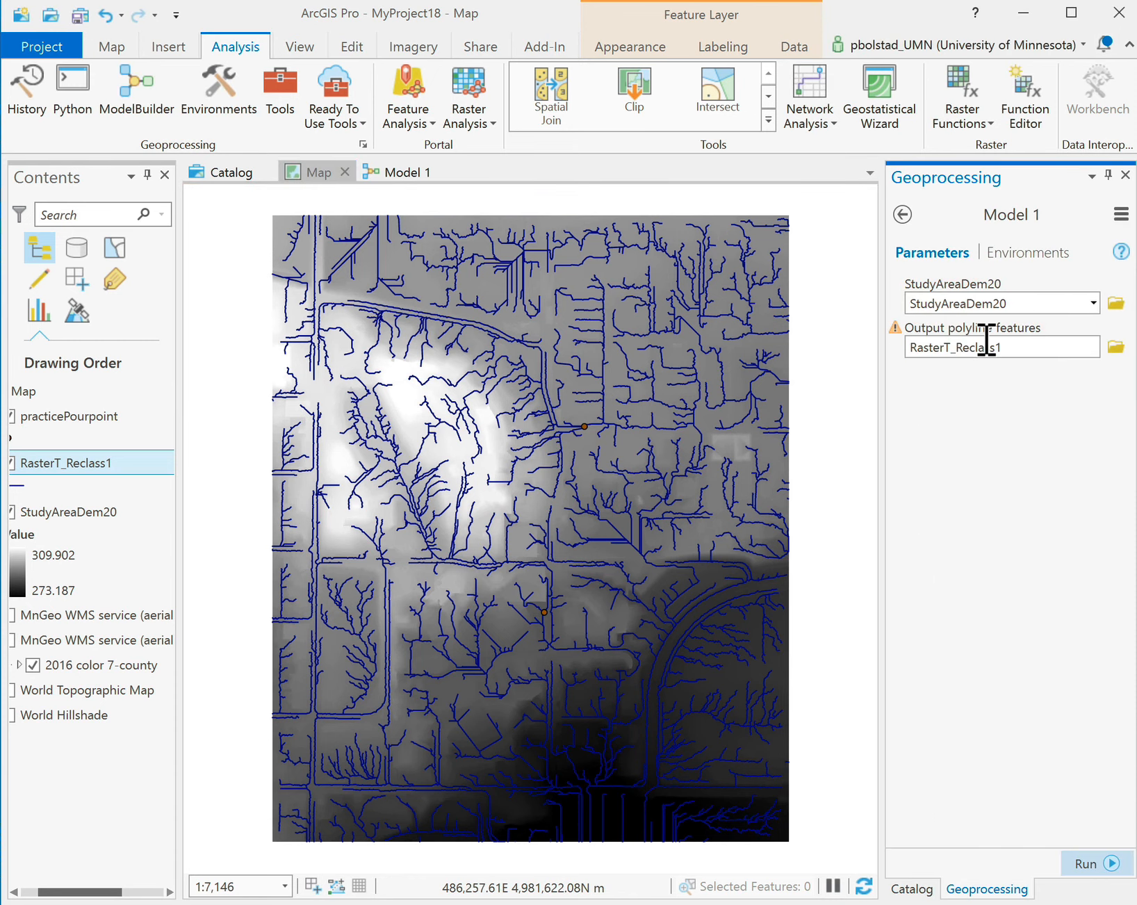